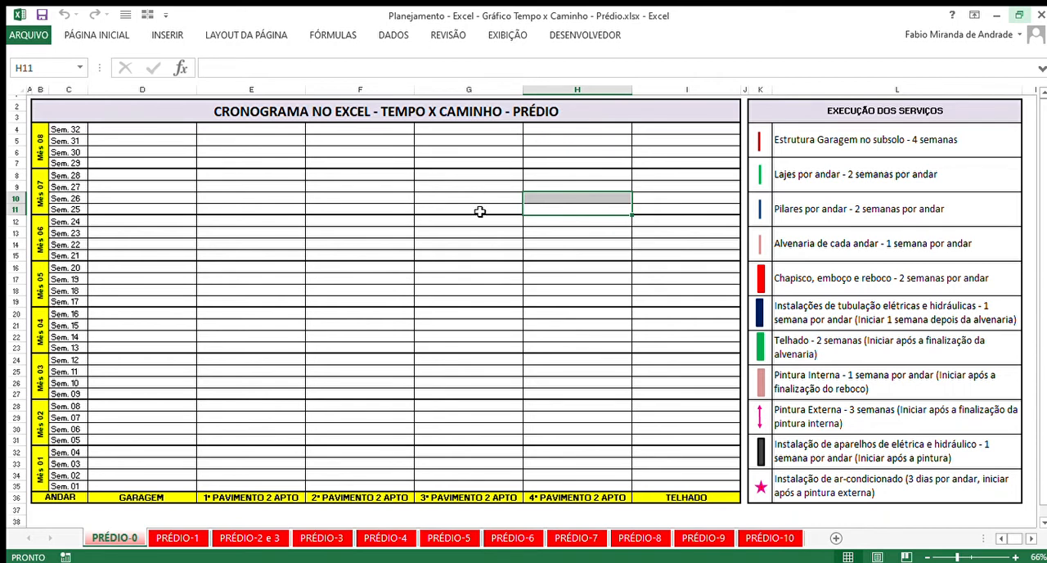
- Examine the EXECUÇÃO DOS SERVIÇOS list, covering each building service and its duration per floor
click(548, 236)
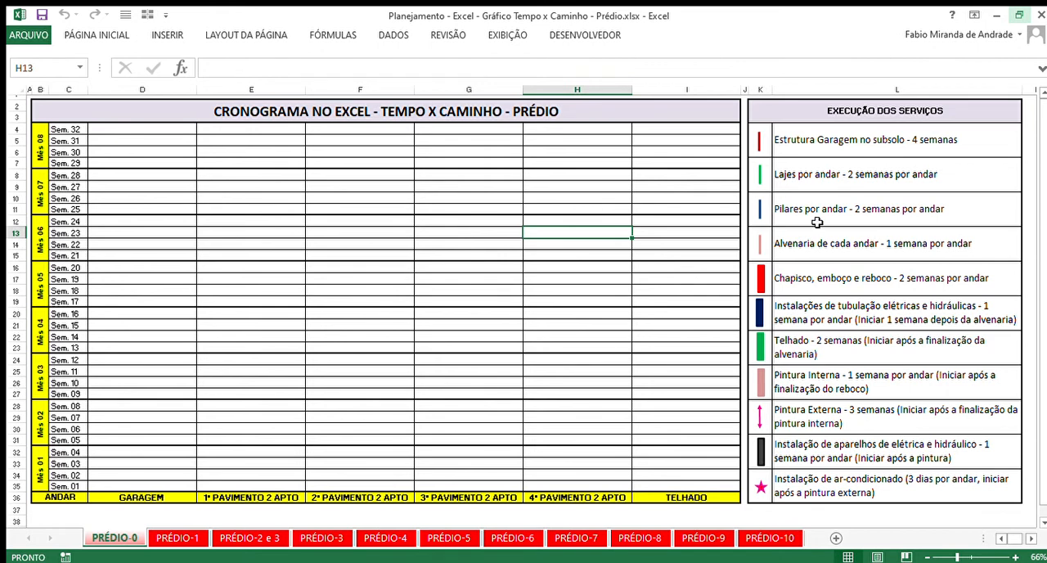
click(836, 206)
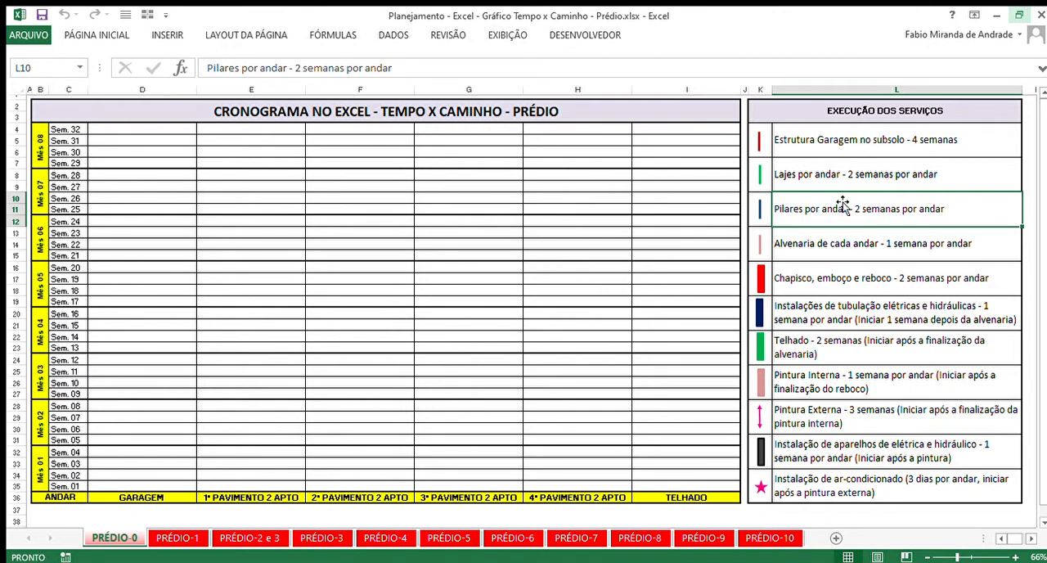
click(888, 246)
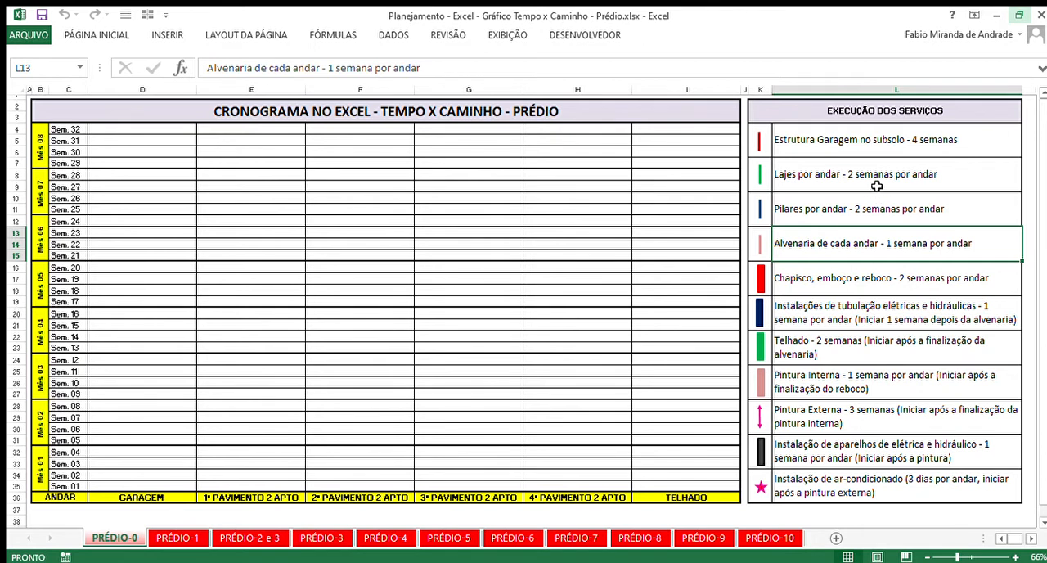
drag(834, 168, 869, 482)
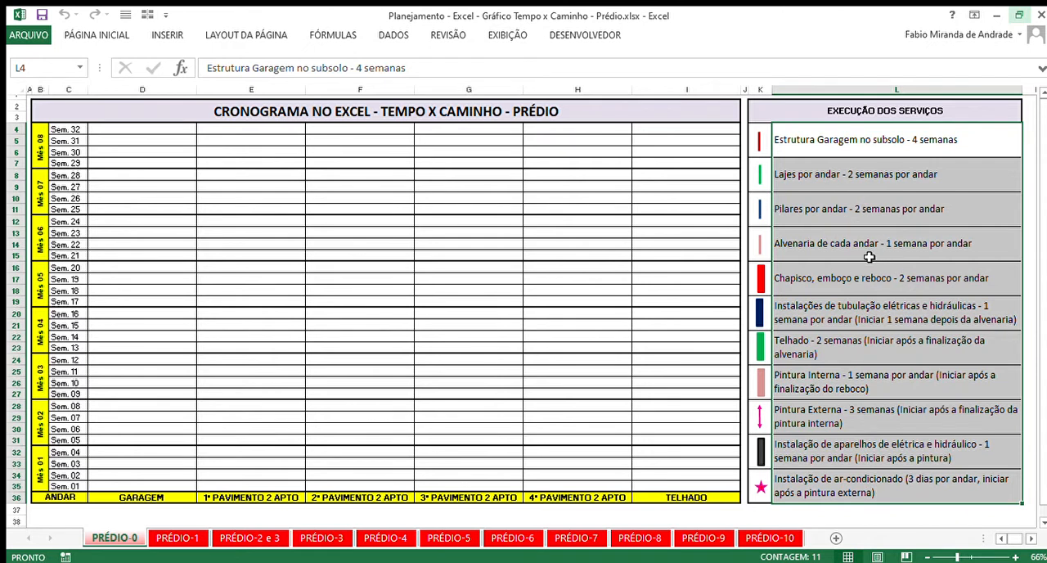
click(870, 255)
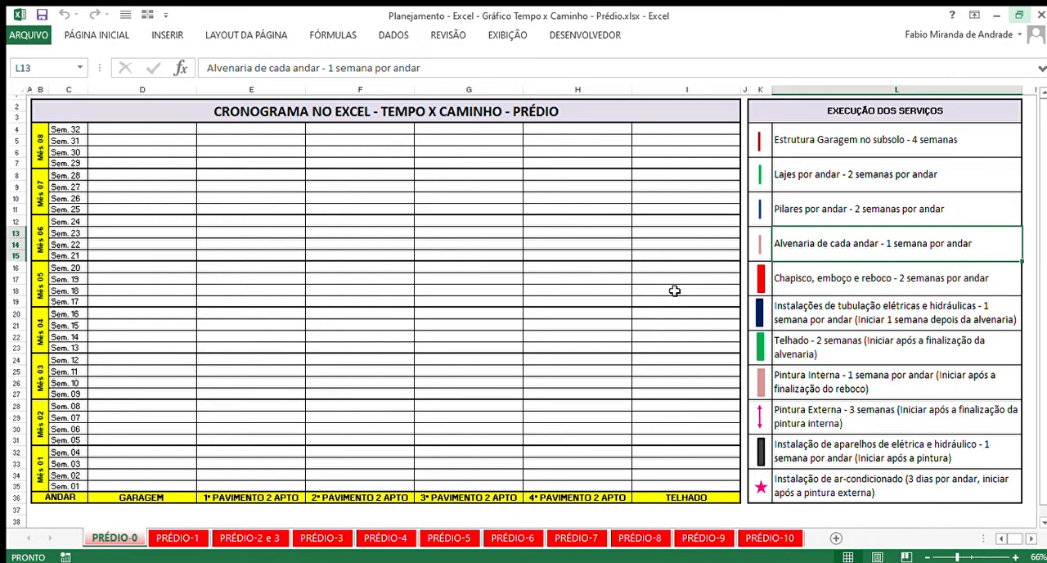
- Examine the ANDAR row of the schedule, from GARAGEM through the four pavimentos to TELHADO
click(237, 338)
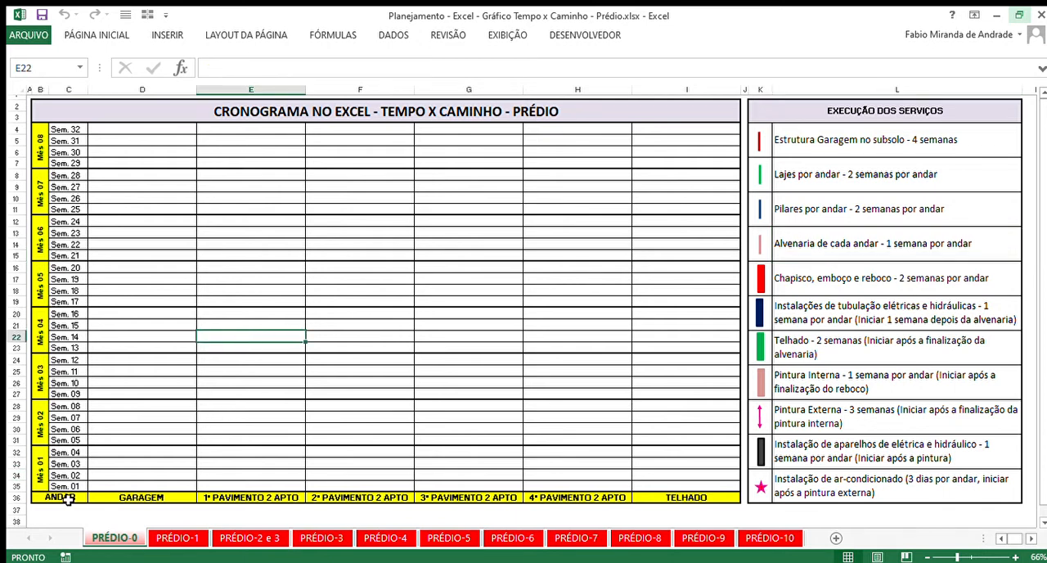
drag(66, 497, 678, 498)
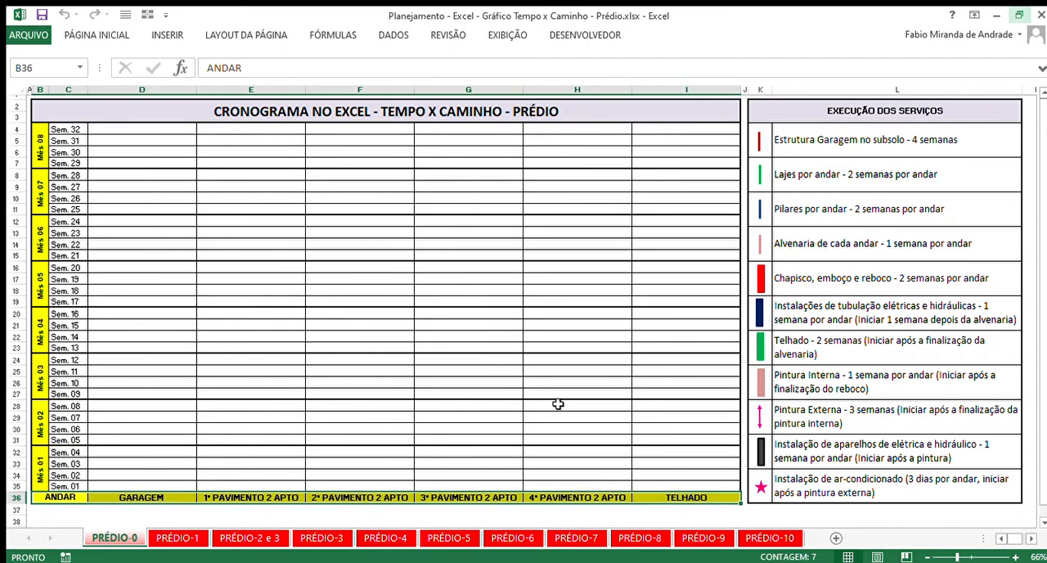
click(694, 427)
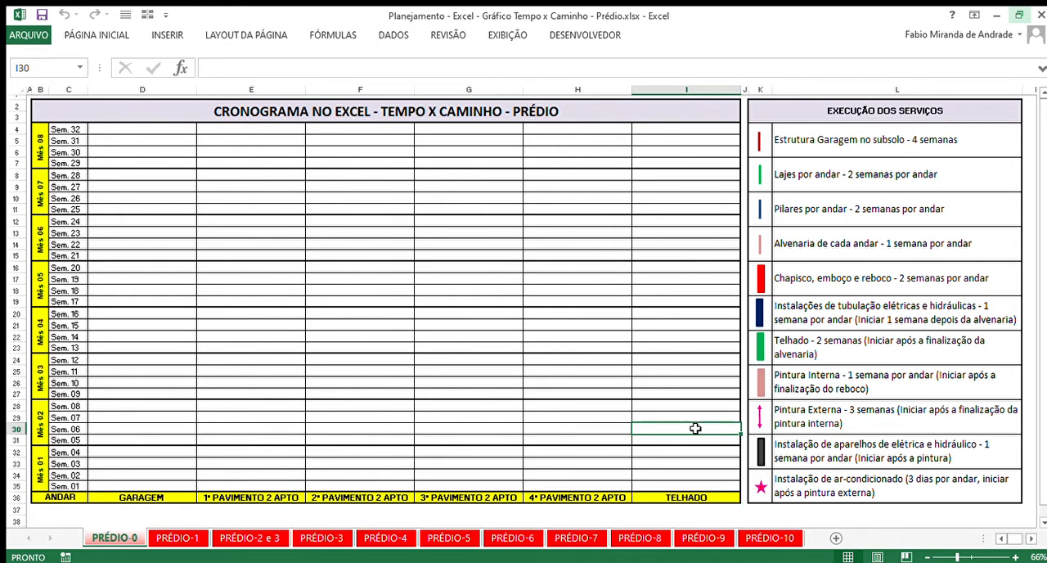
click(151, 496)
click(245, 499)
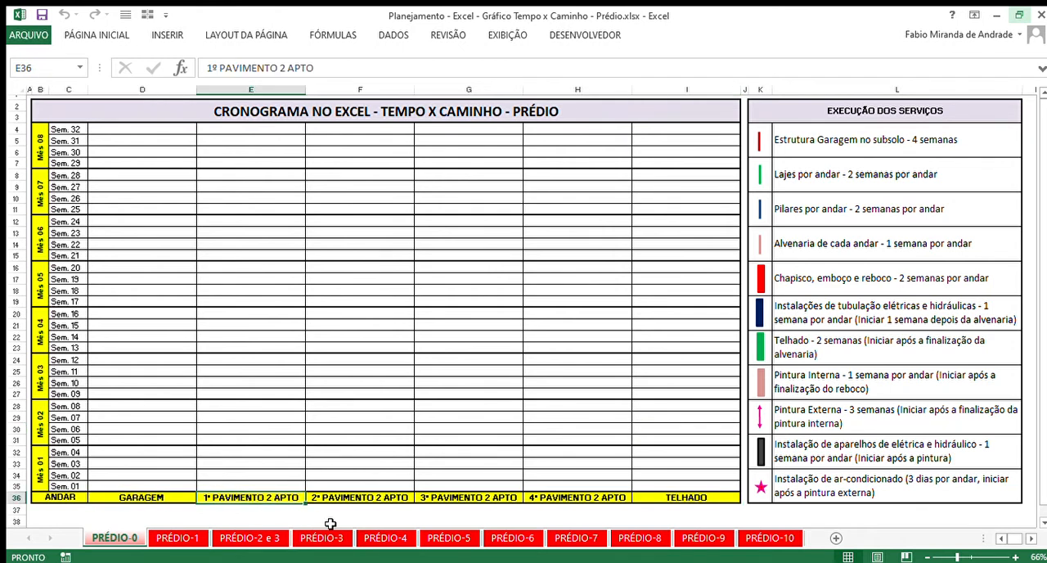
click(390, 501)
click(580, 504)
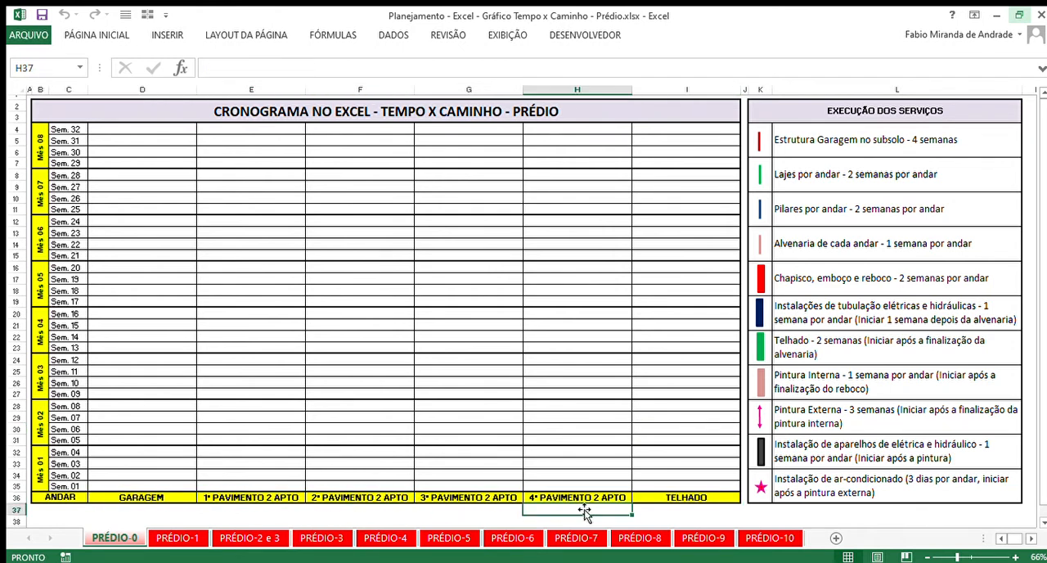
click(689, 501)
click(695, 398)
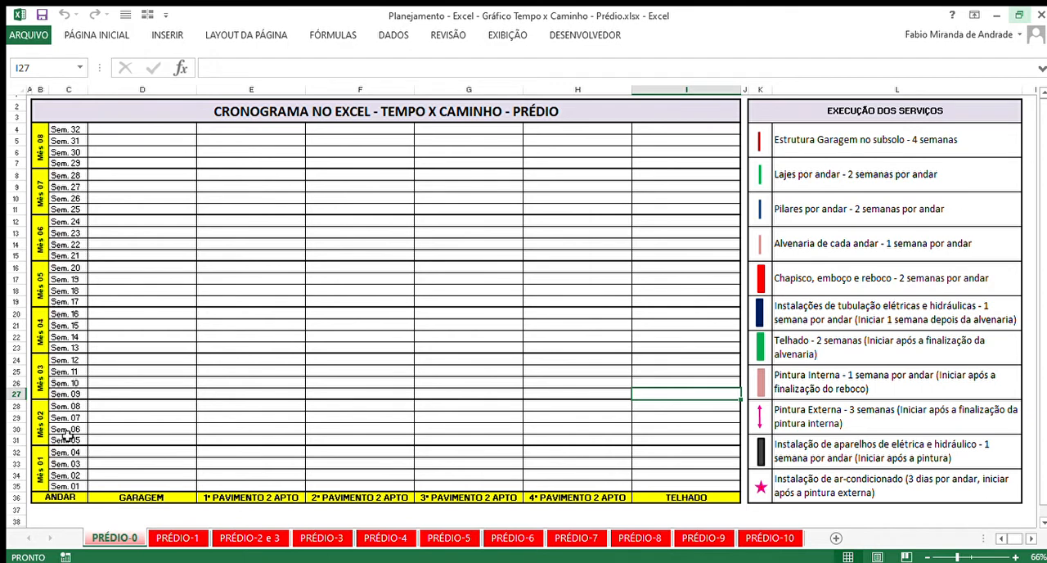
- Examine the weekly time scale of the schedule, starting at the Sem. 01 row
drag(63, 486, 437, 474)
click(437, 475)
click(15, 486)
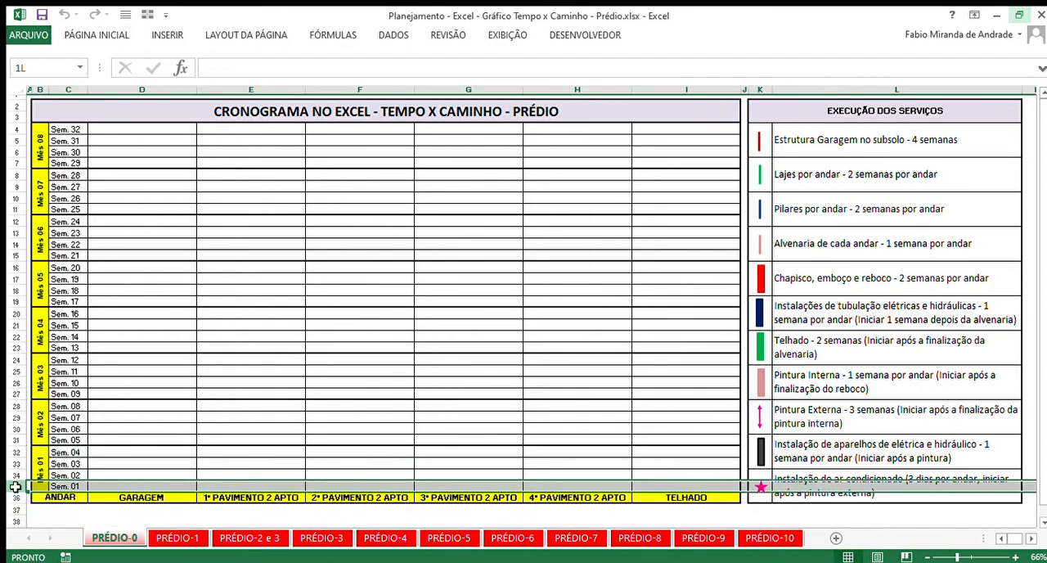
click(263, 384)
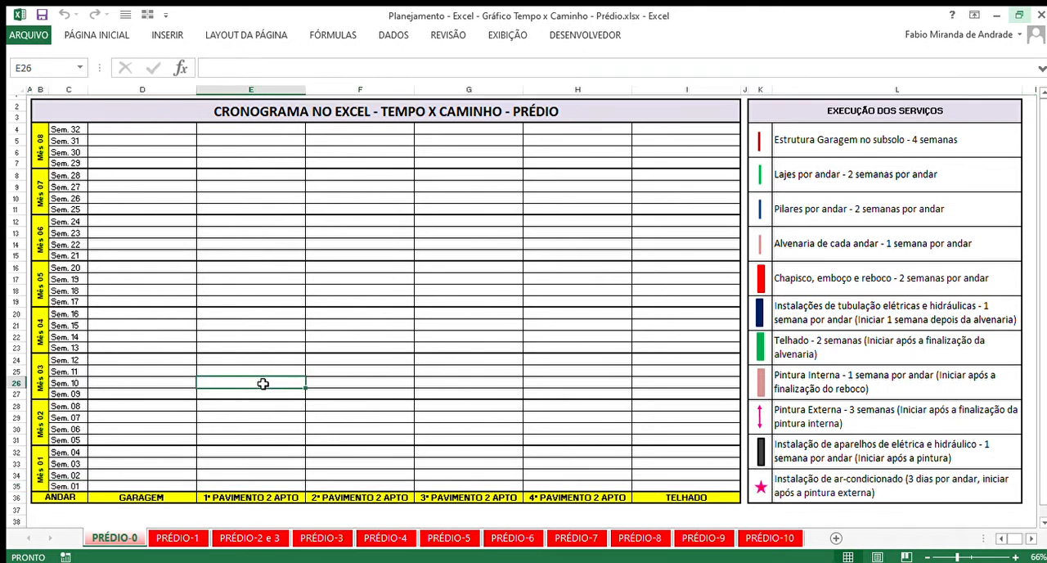
click(61, 485)
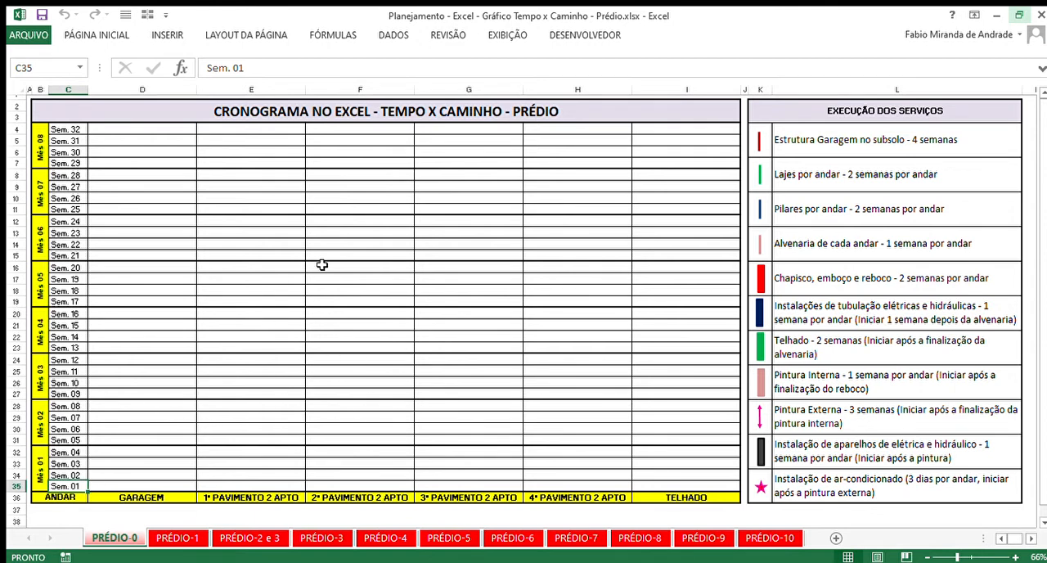
click(347, 284)
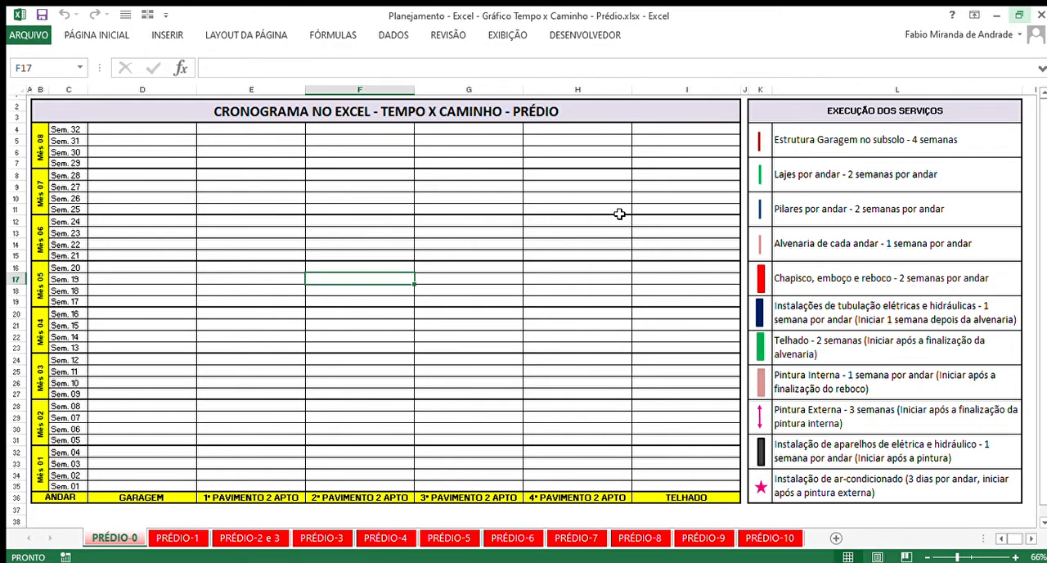
- Review the whole schedule with its legend, checking the durations for pilares, chapisco and the electrical and hydraulic piping
drag(417, 111, 905, 462)
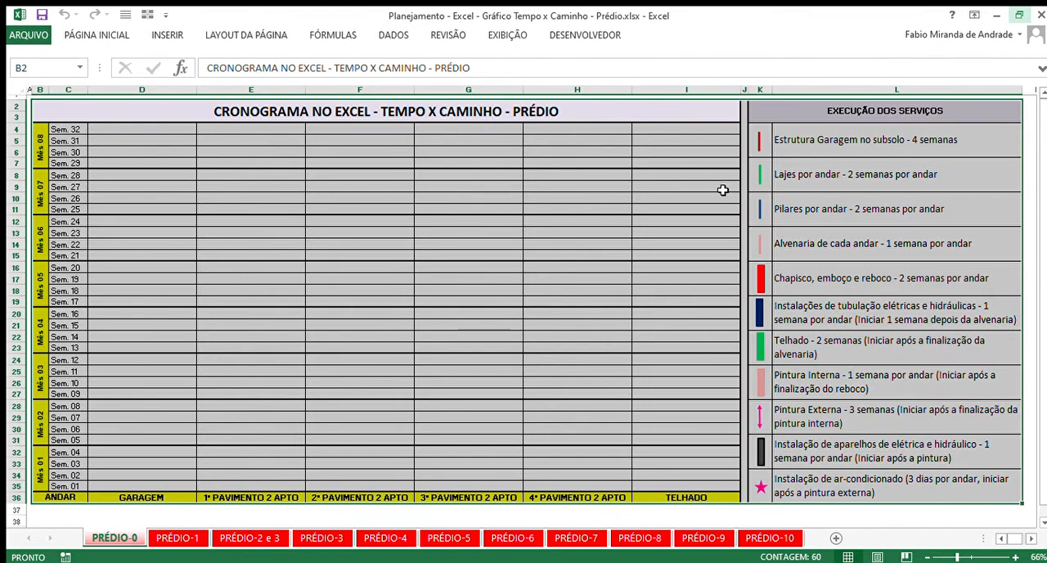
click(815, 206)
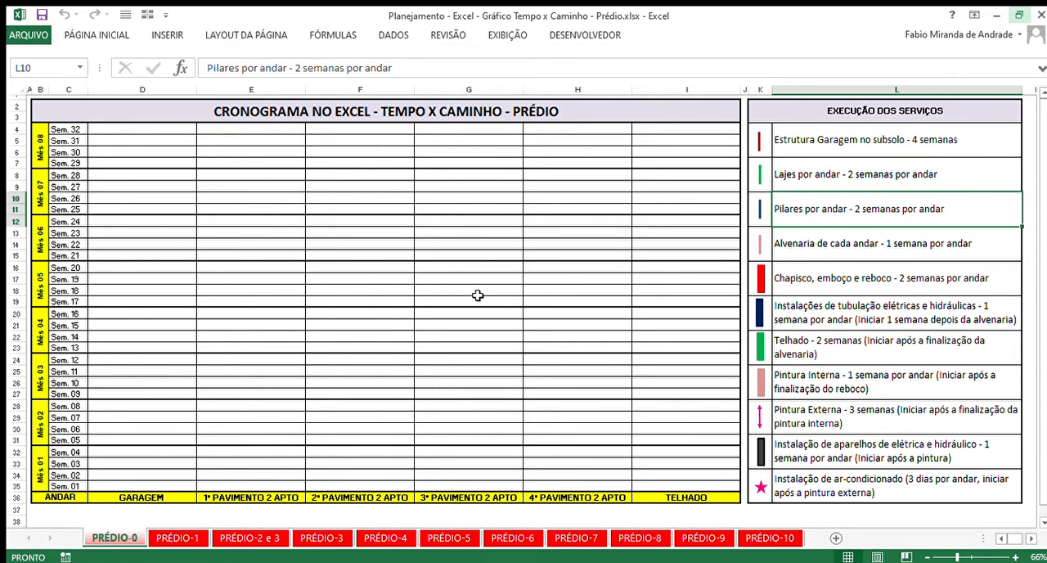
click(939, 278)
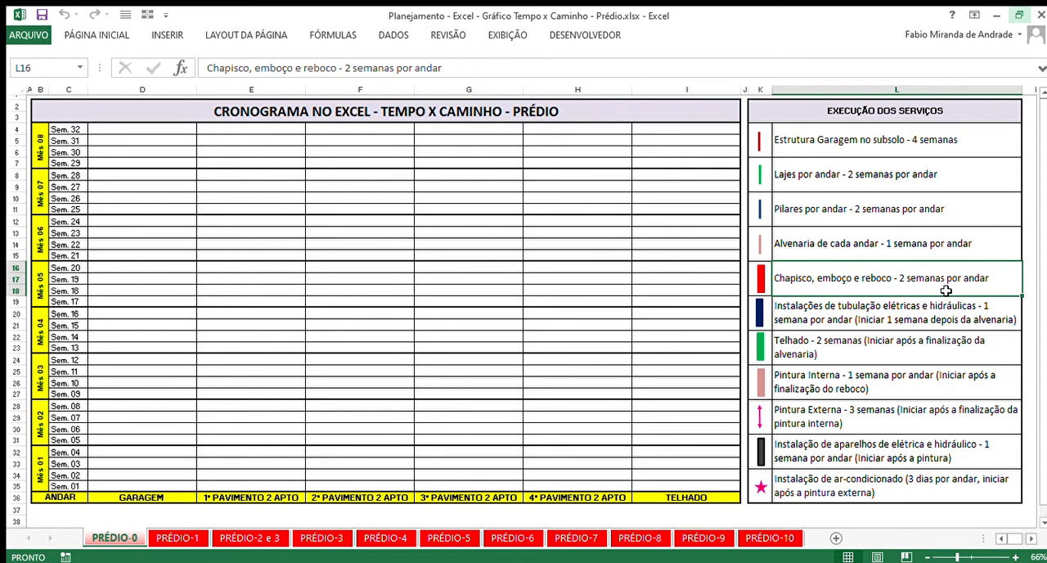
click(921, 322)
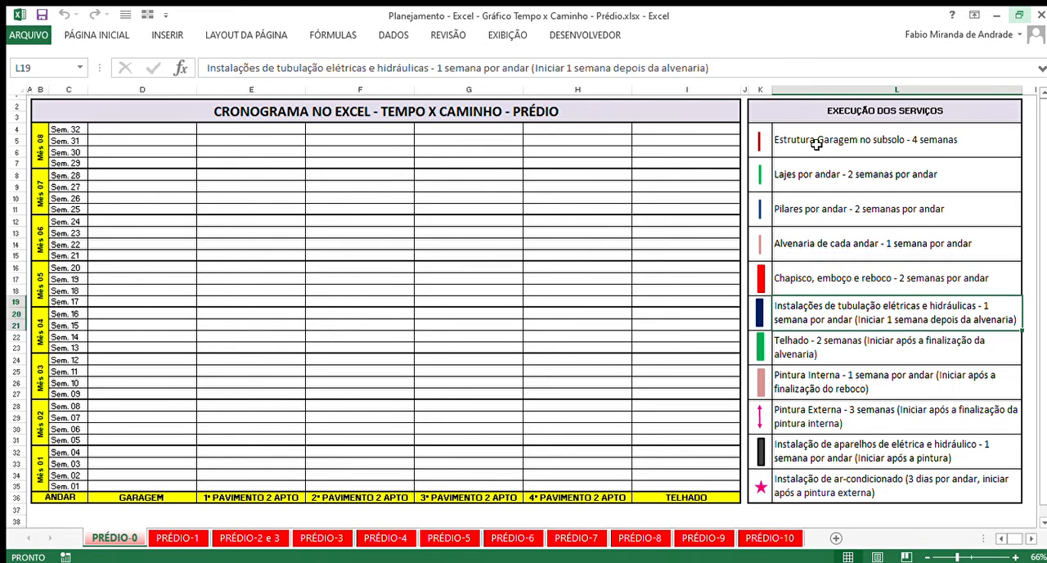
drag(816, 143, 871, 486)
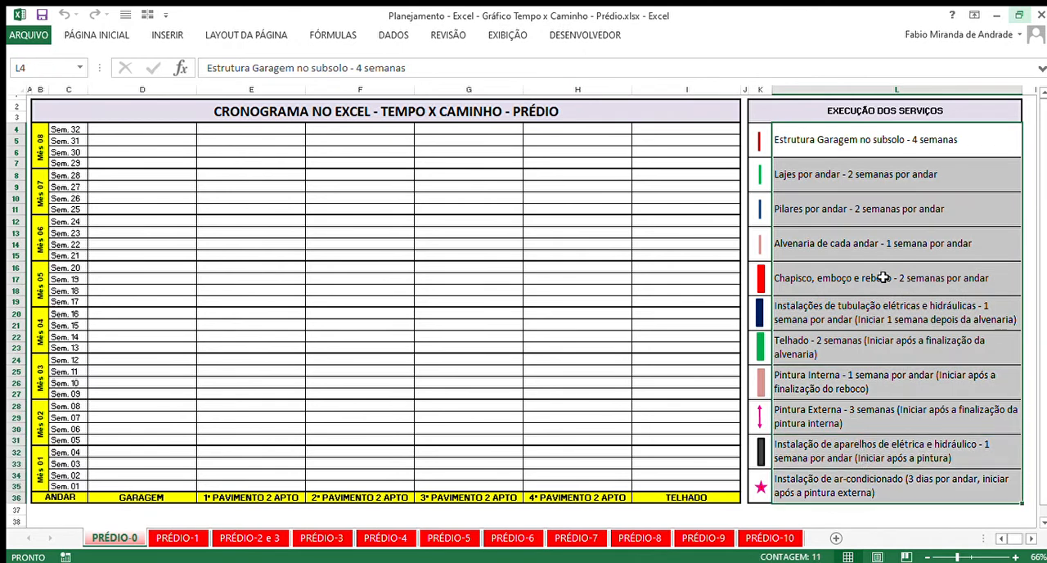
click(884, 277)
- Try moving the legend symbols for garage structure, plastering, external painting and air conditioning, and undo the moves
drag(761, 148, 750, 145)
click(775, 147)
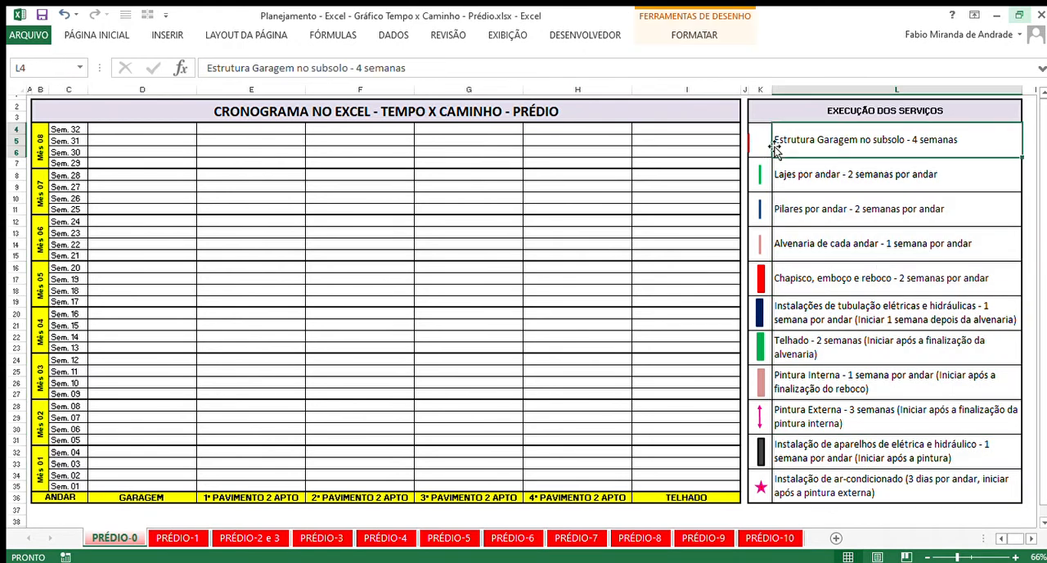
mouse_move(765, 279)
mouse_down()
mouse_move(784, 273)
mouse_move(761, 274)
mouse_move(766, 283)
mouse_up()
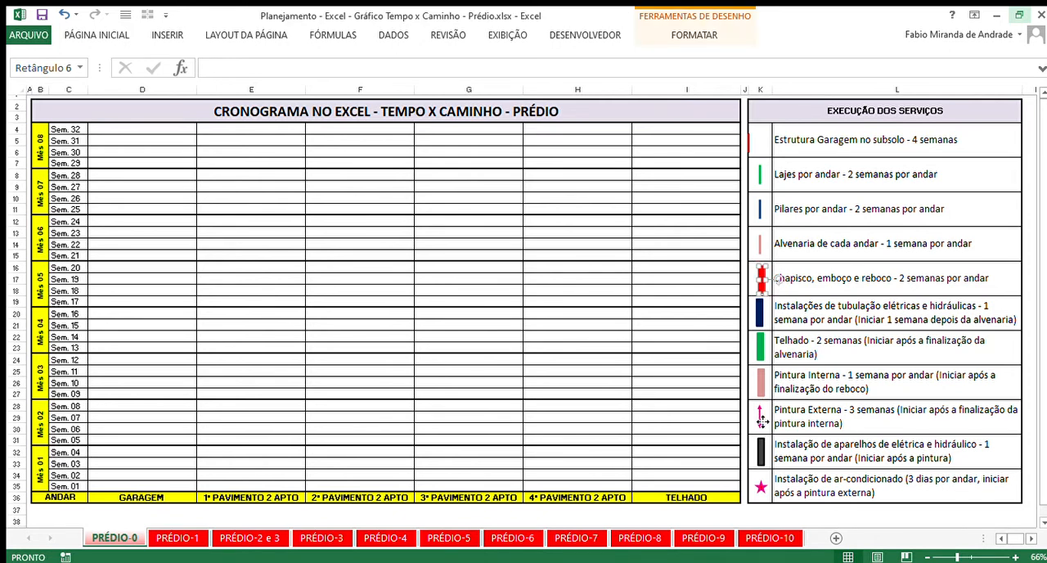
click(769, 488)
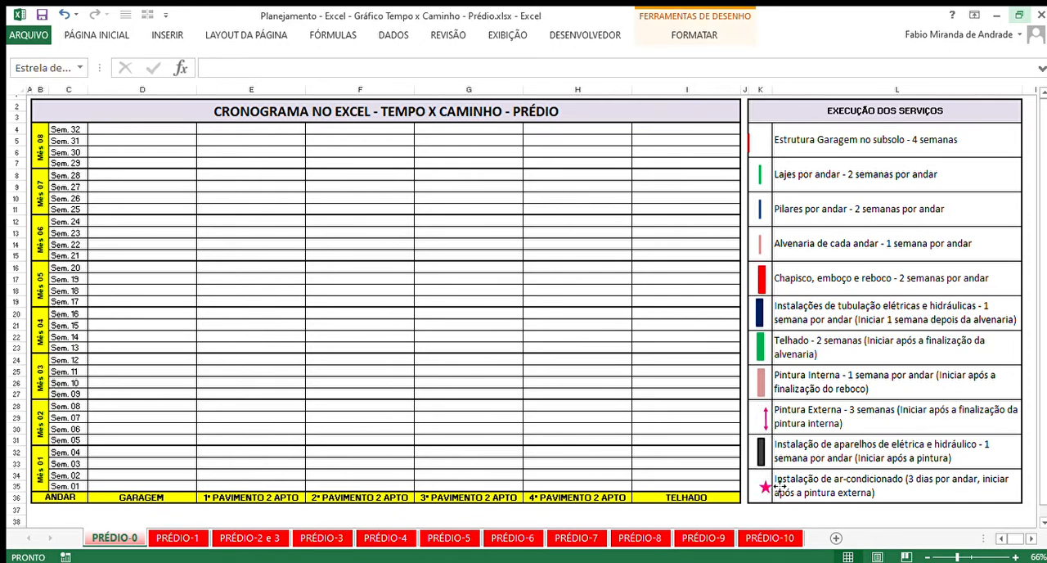
drag(780, 486, 767, 494)
key(Tab)
key(Tab)
key(Tab)
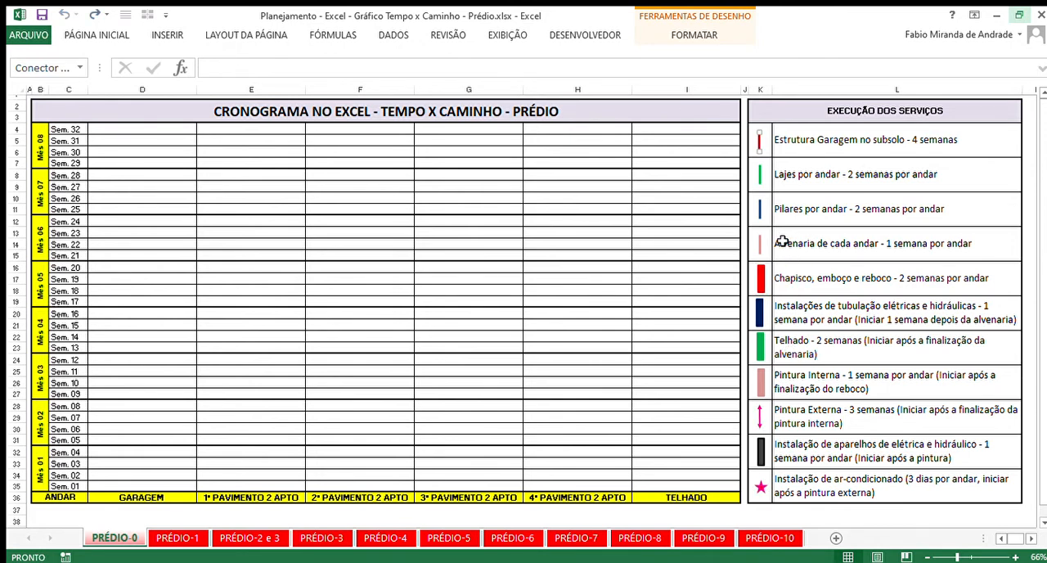
- Compare the service list with the week column and the floor headings on the PRÉDIO-0 sheet
drag(802, 143, 843, 290)
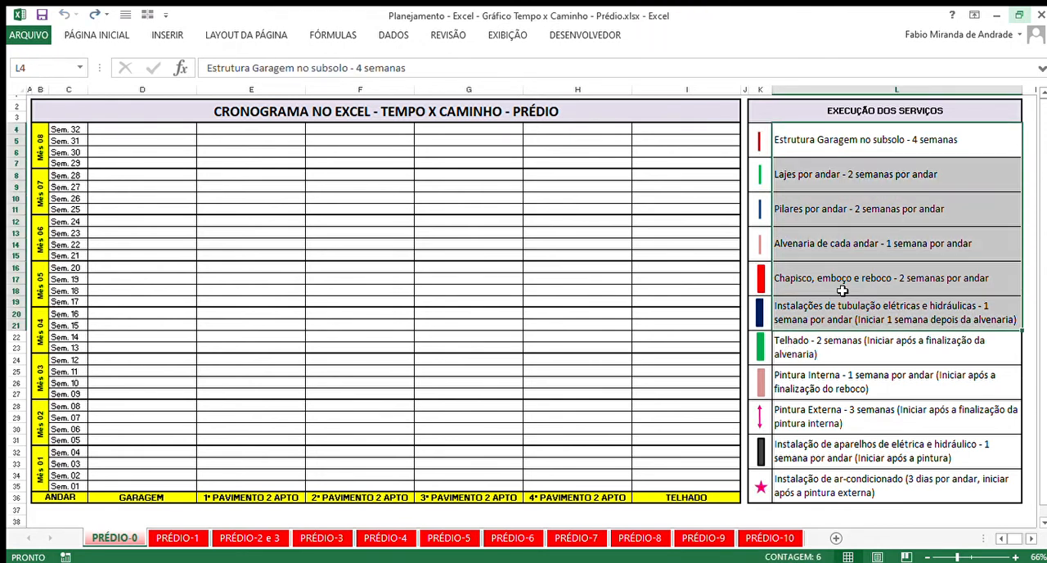
drag(76, 479, 70, 325)
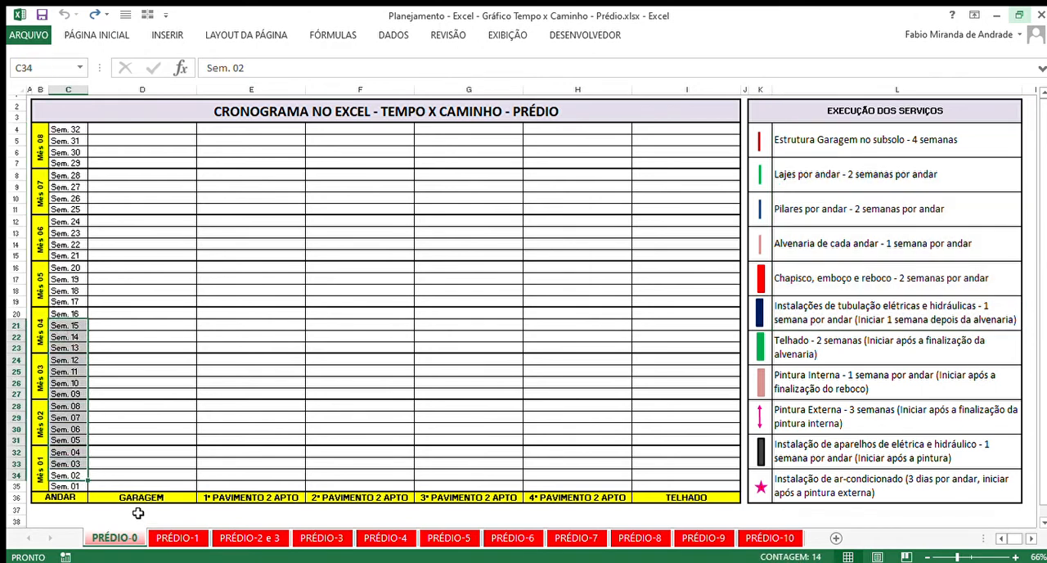
drag(142, 501, 663, 501)
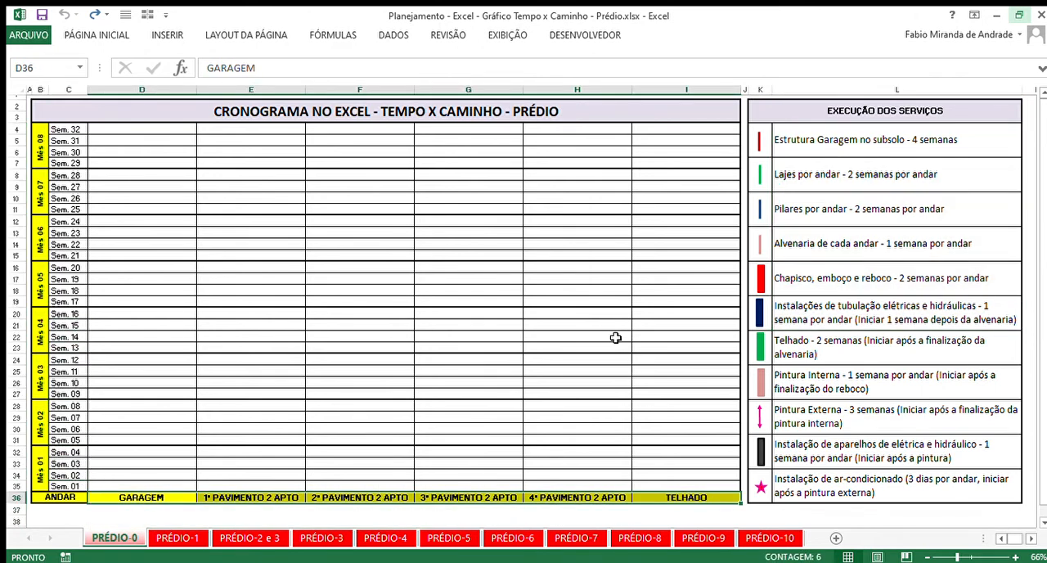
click(615, 338)
- Open the PRÉDIO-1 sheet and examine its service list, week scale and the garage structure line over Sem. 01 to 04
click(178, 538)
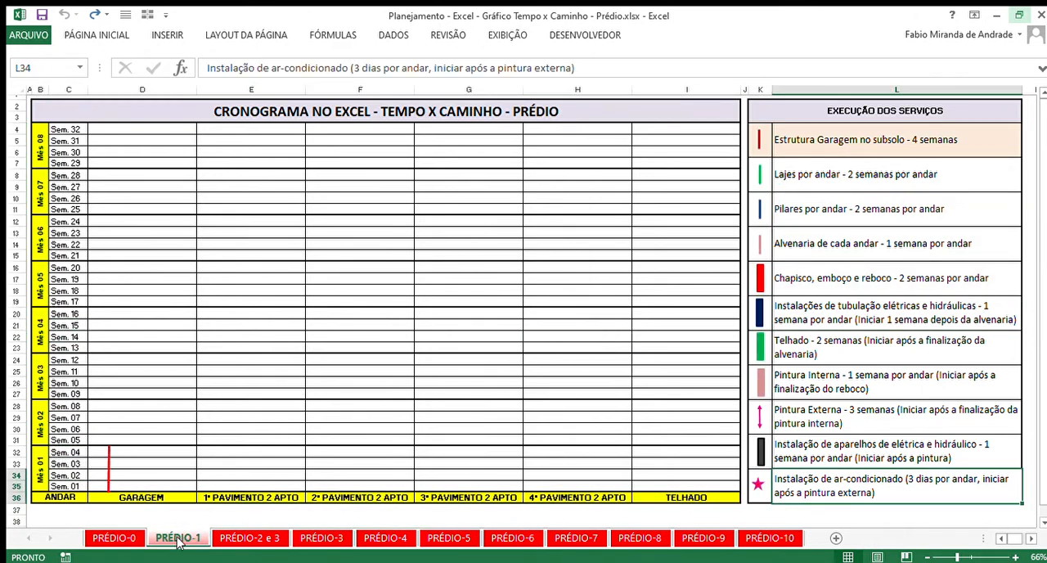
click(378, 314)
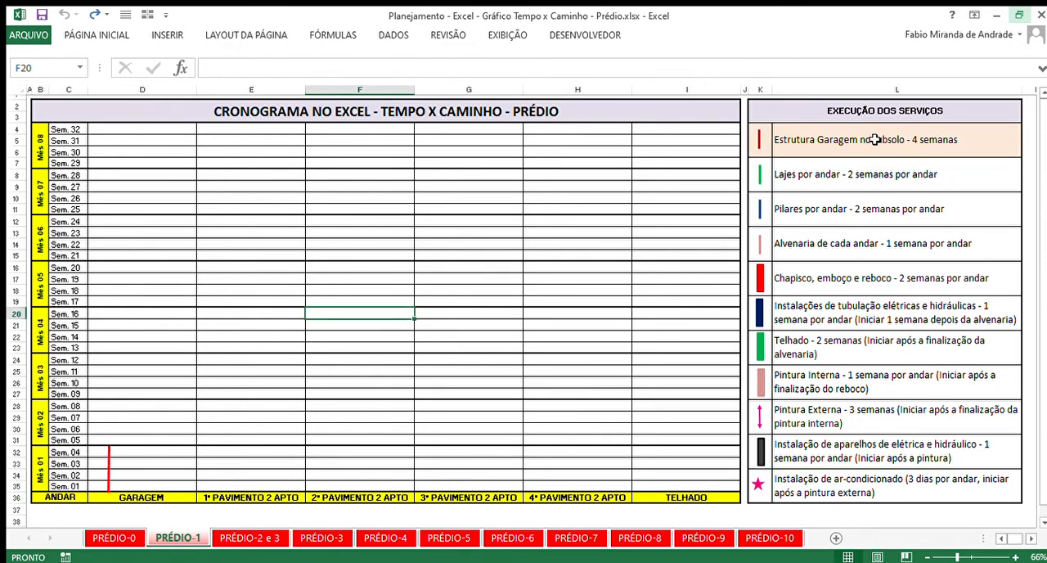
drag(835, 145, 833, 479)
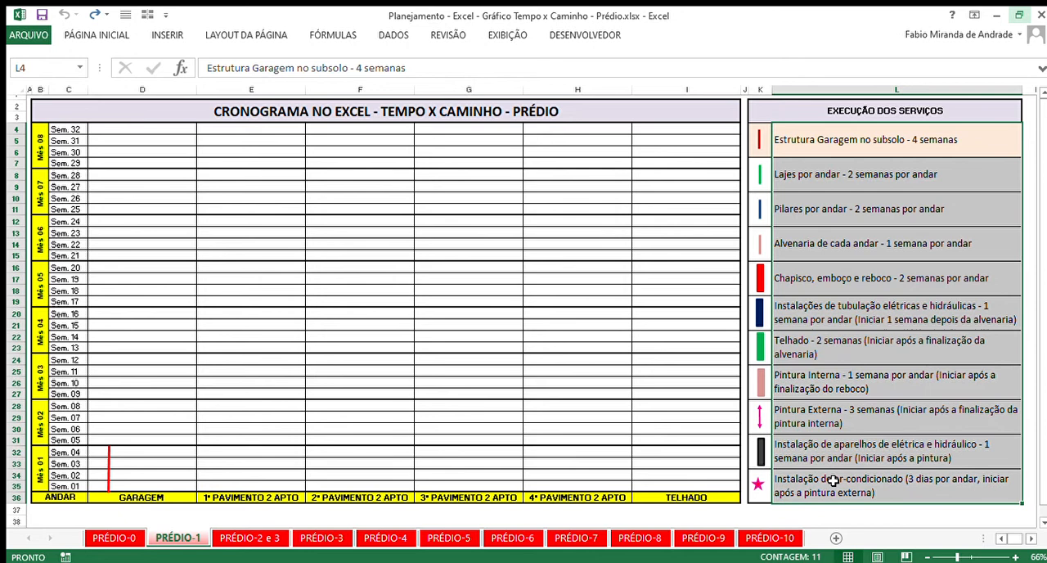
click(850, 301)
drag(286, 483, 270, 221)
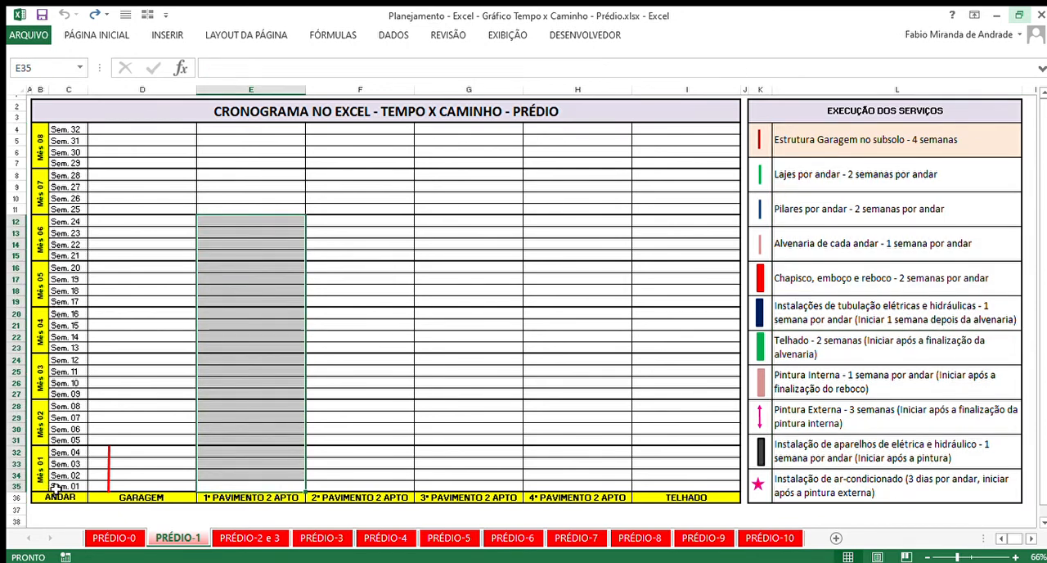
drag(58, 488, 58, 135)
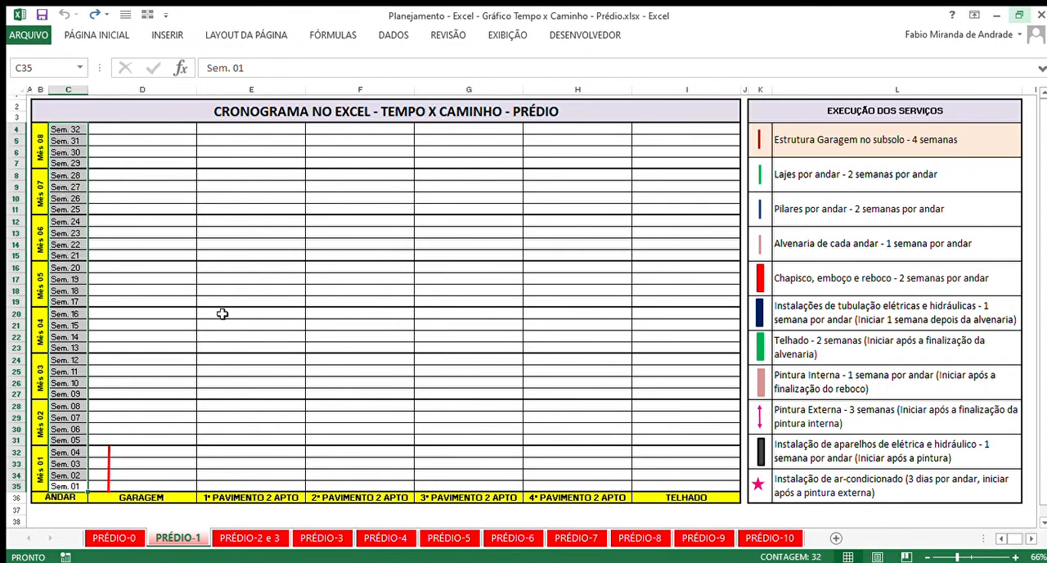
drag(66, 486, 68, 299)
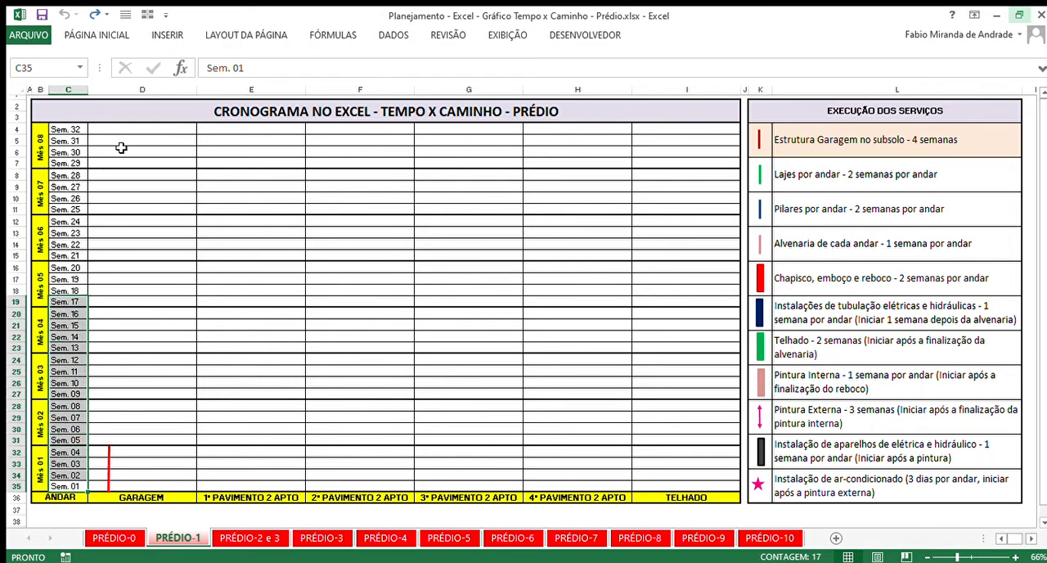
drag(128, 134, 141, 317)
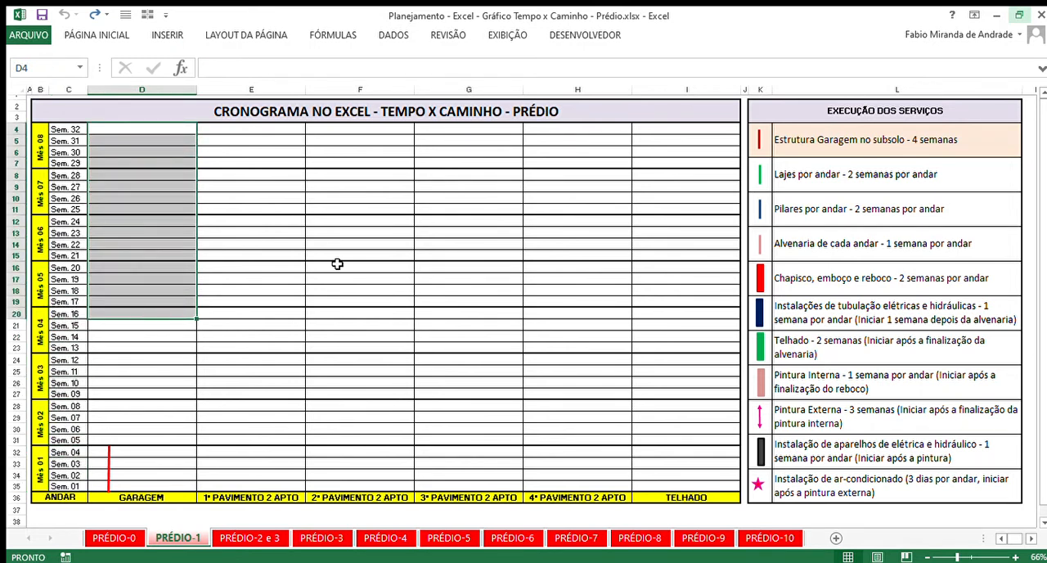
click(337, 263)
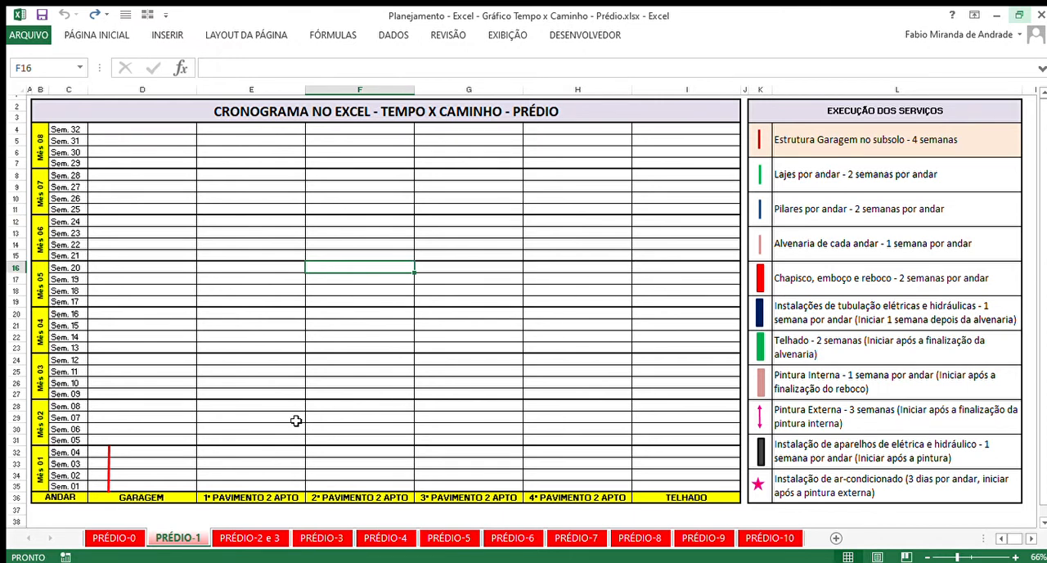
- Review the week-by-floor grid and match the Estrutura Garagem no subsolo entry and its legend line to the GARAGEM column
drag(68, 487, 678, 131)
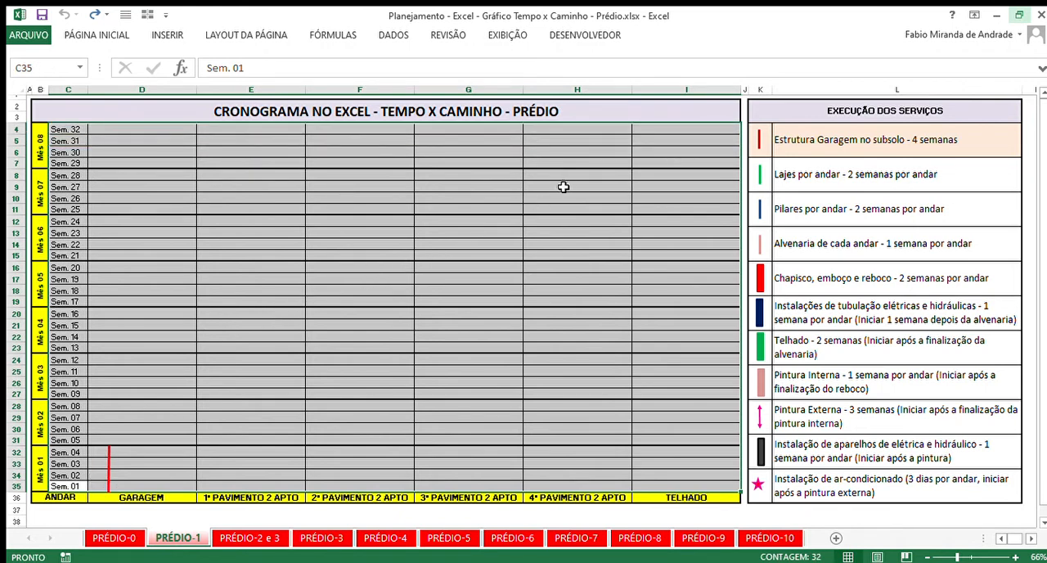
click(788, 184)
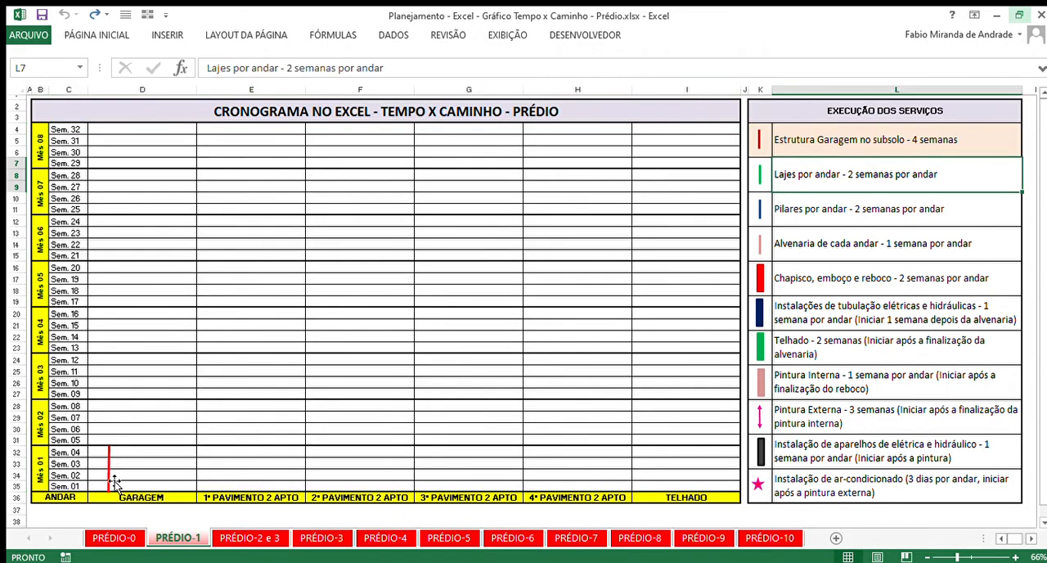
click(813, 145)
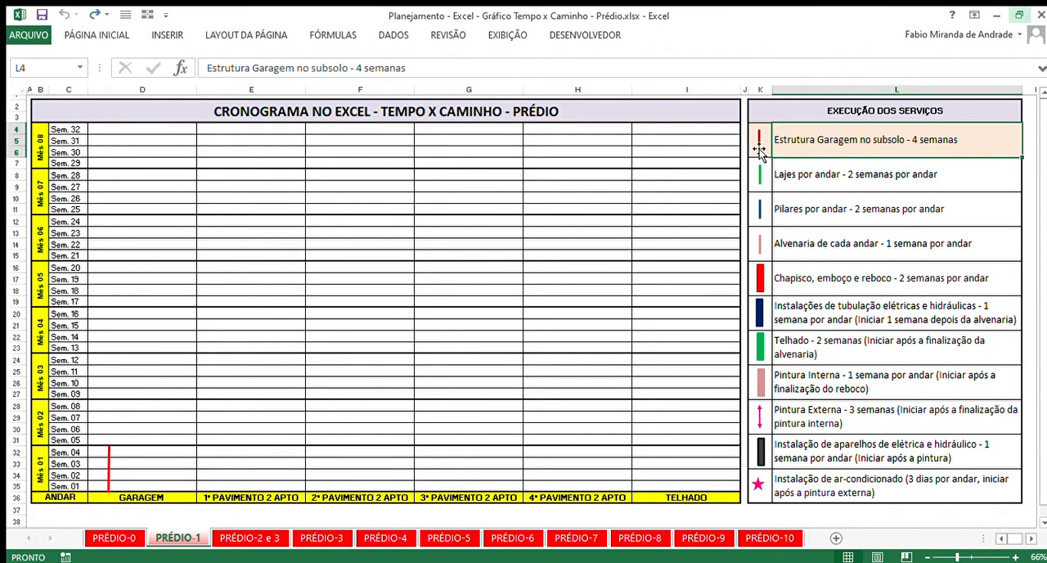
click(759, 149)
click(799, 142)
click(761, 145)
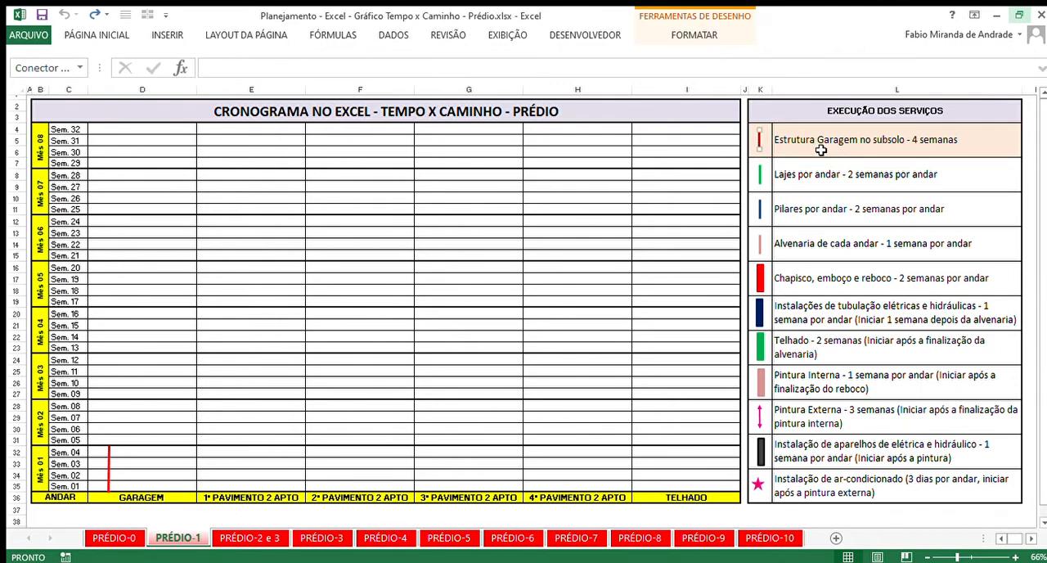
click(819, 148)
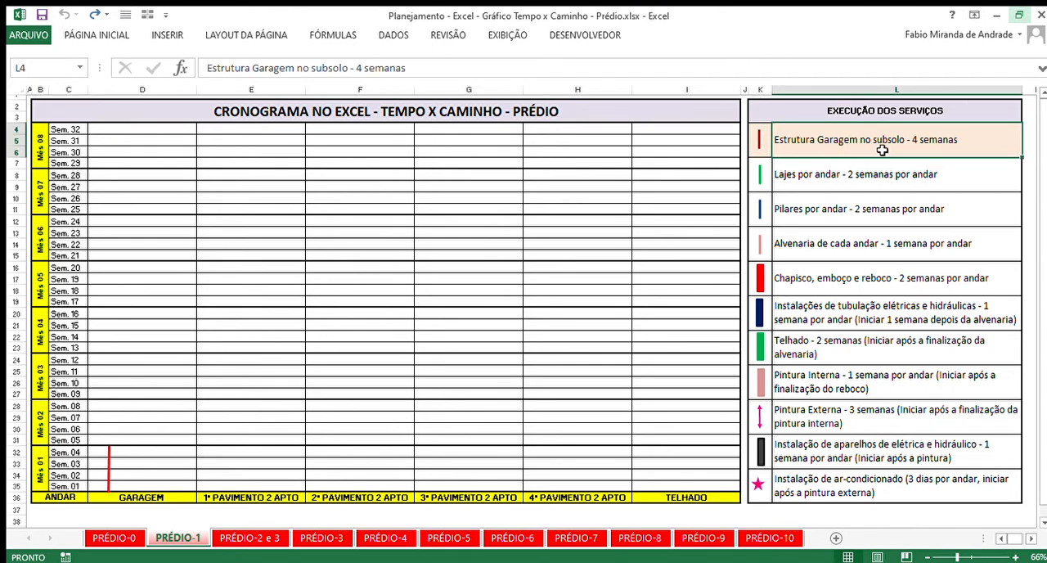
click(139, 499)
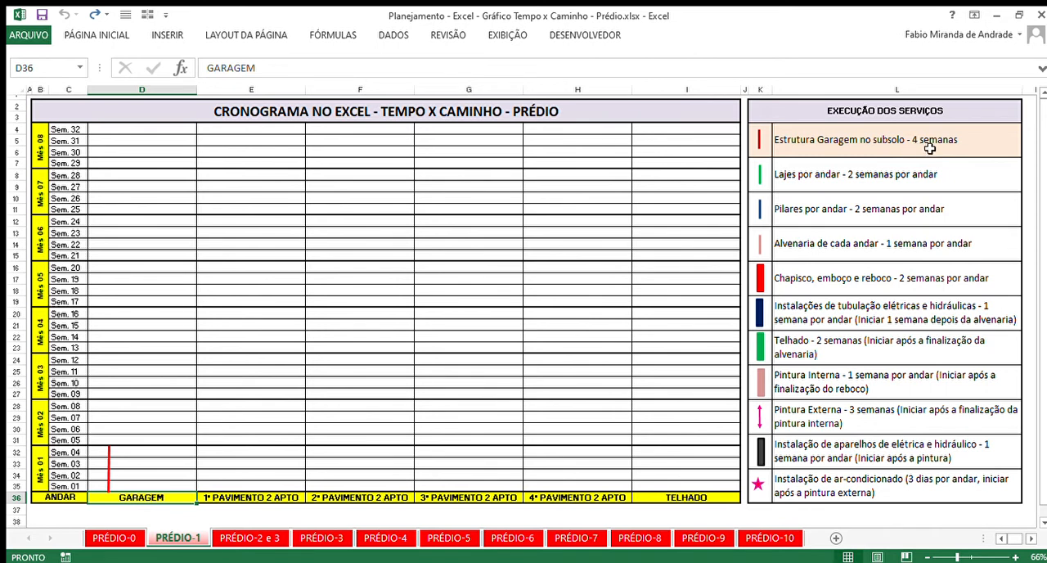
click(960, 149)
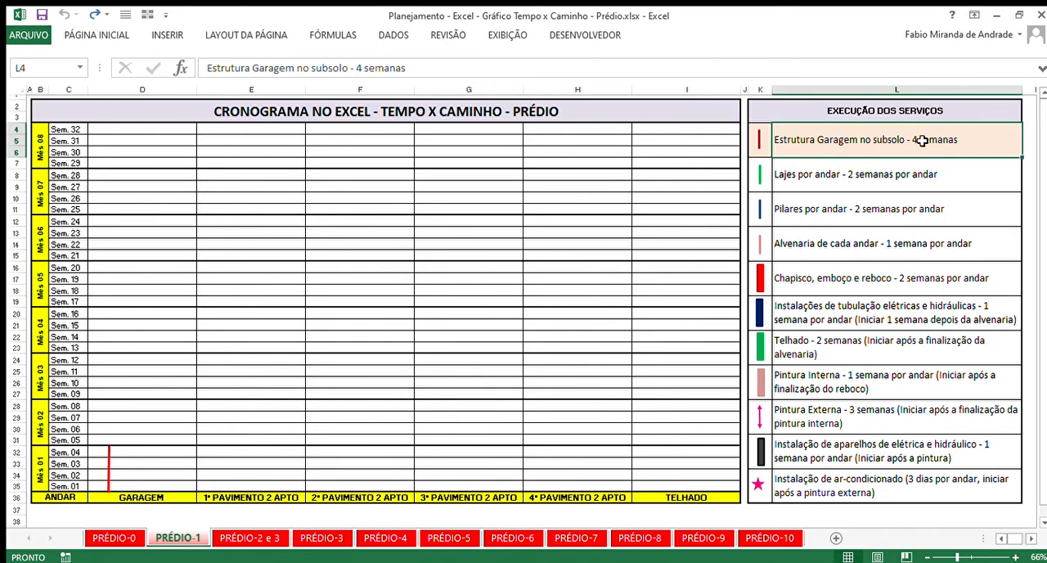
- Compare the garage structure line with the Mês 01 rows, the Mês 04 rows and the service's 4-week duration
mouse_move(109, 466)
mouse_down()
mouse_move(130, 467)
mouse_move(127, 415)
mouse_move(165, 432)
mouse_move(109, 456)
mouse_move(108, 466)
mouse_up()
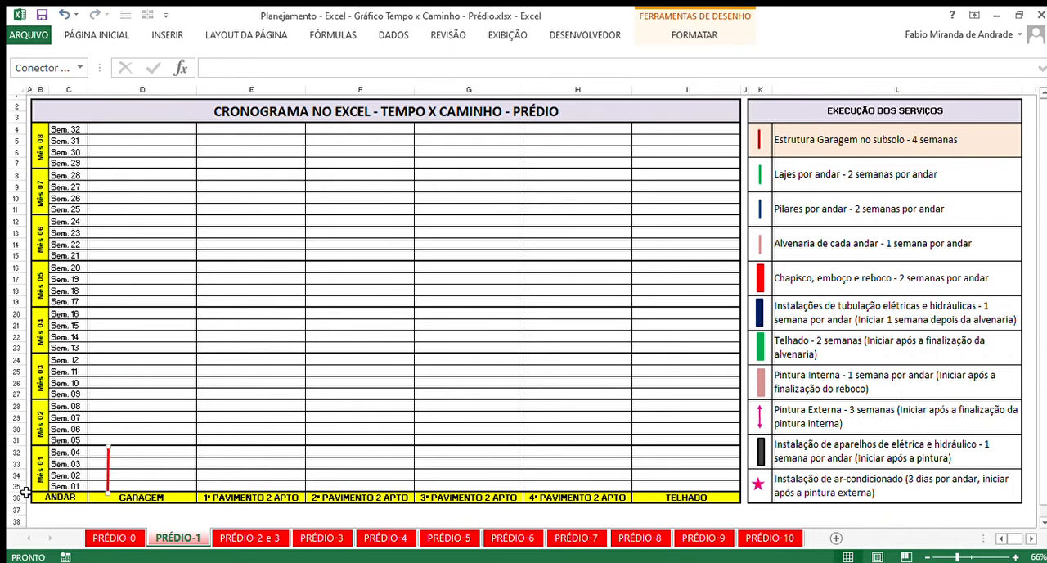
drag(20, 495, 676, 456)
click(283, 381)
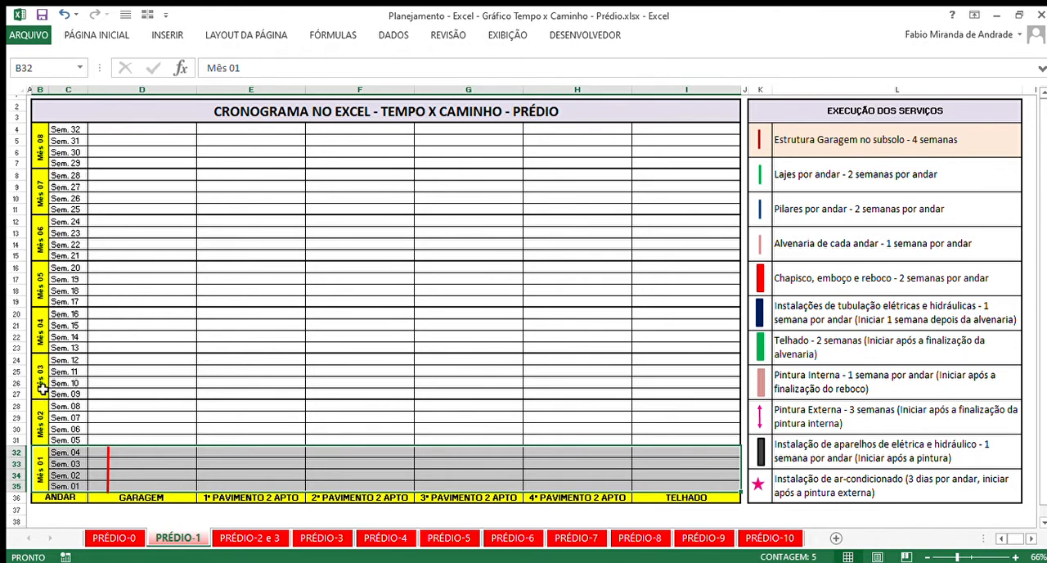
drag(42, 322, 150, 329)
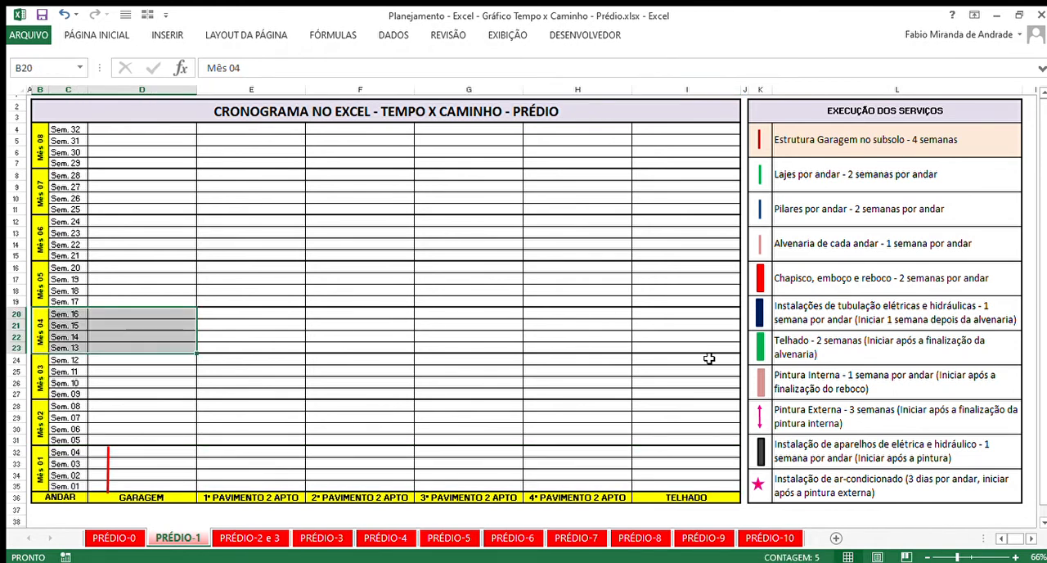
click(681, 335)
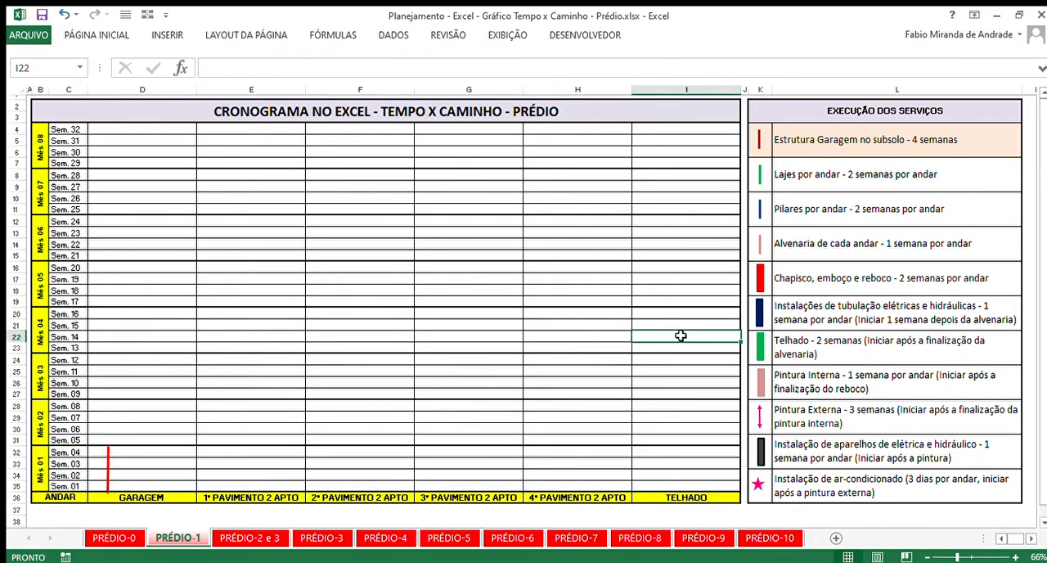
click(803, 139)
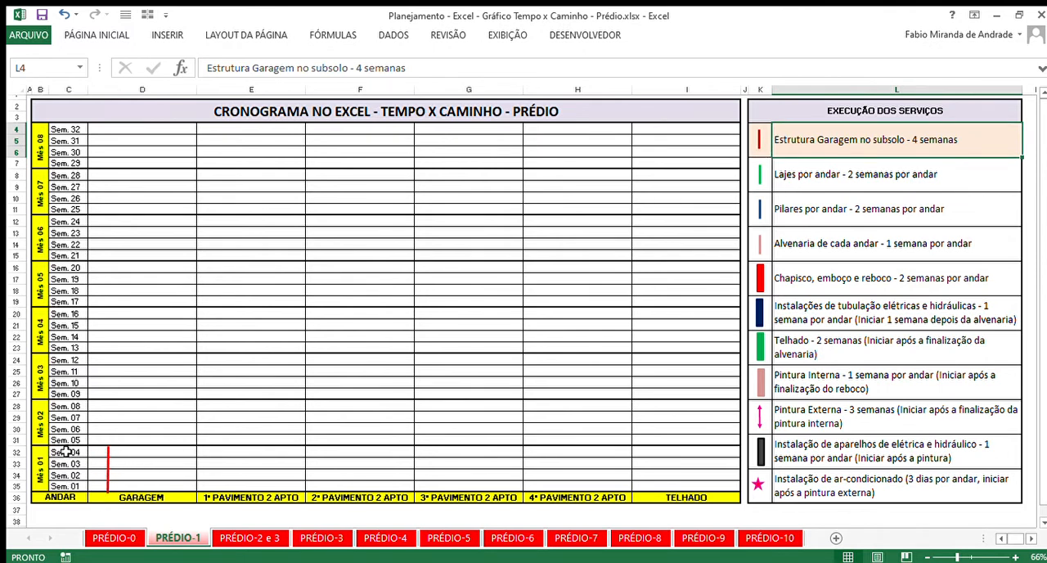
- Open the PRÉDIO-2 e 3 sheet and examine the garage structure, Lajes por andar and Pilares por andar entries
click(255, 537)
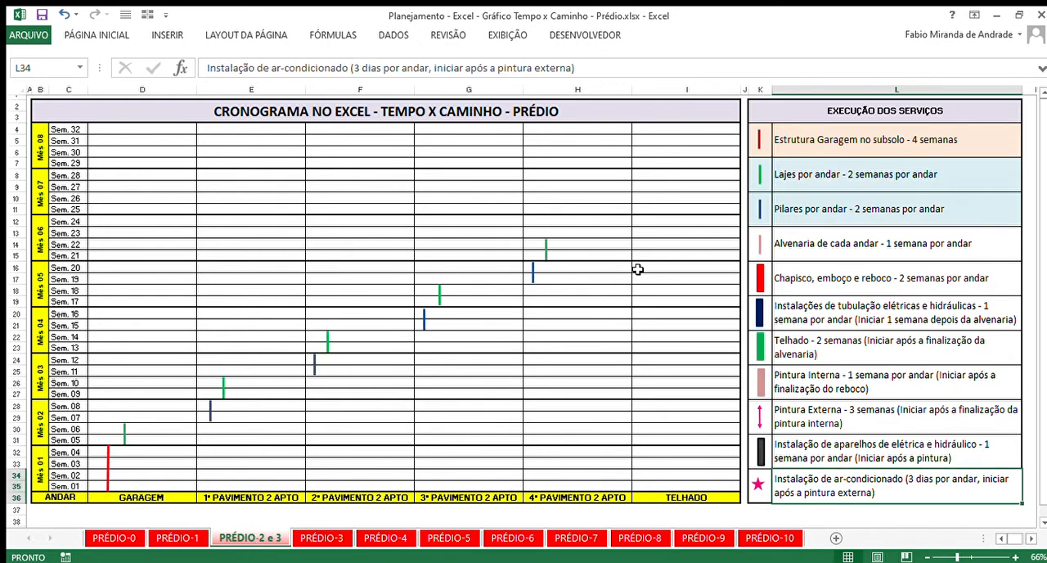
click(859, 183)
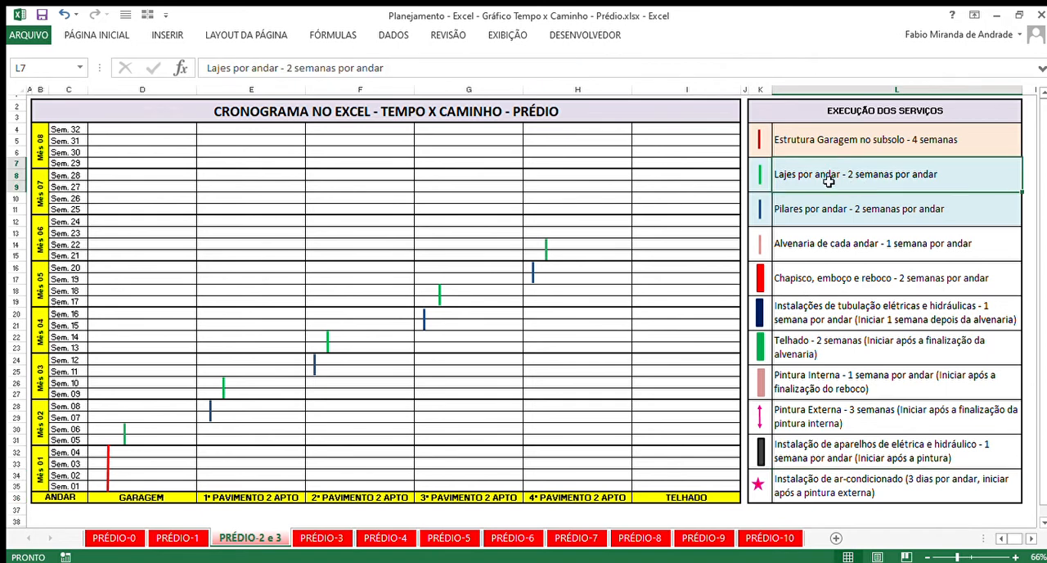
click(803, 211)
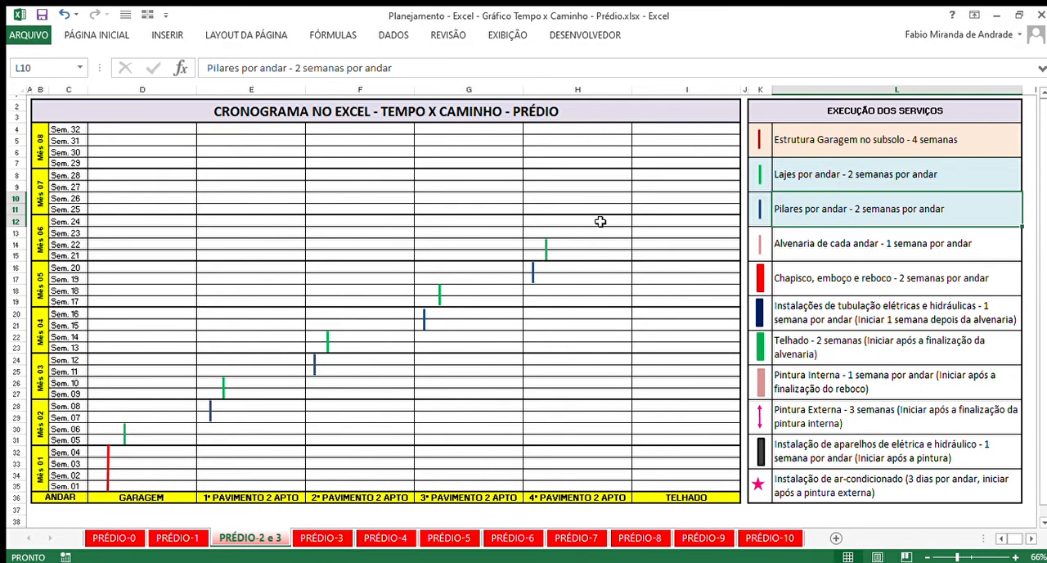
click(851, 182)
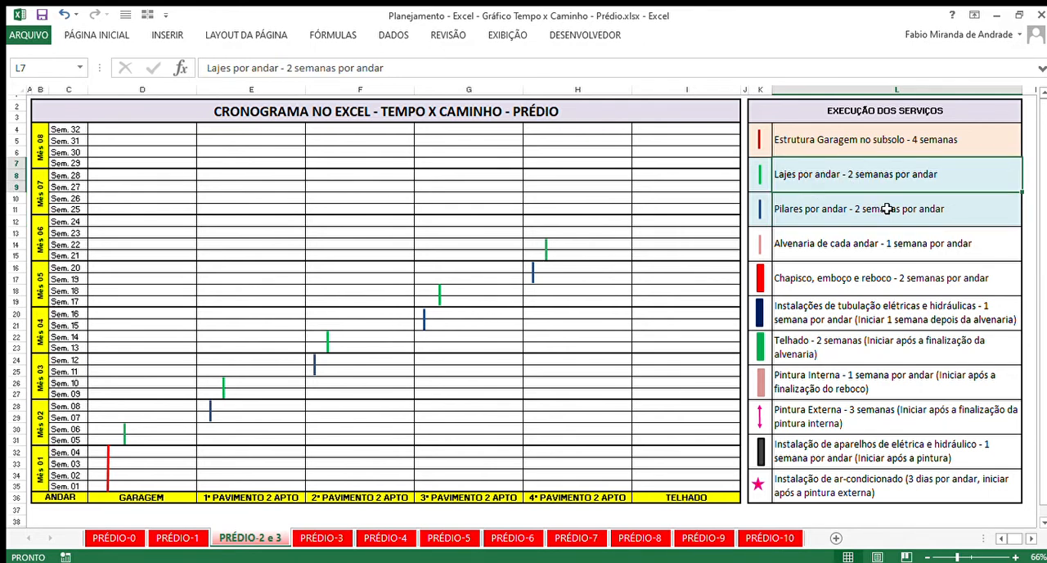
click(870, 140)
click(863, 175)
click(868, 210)
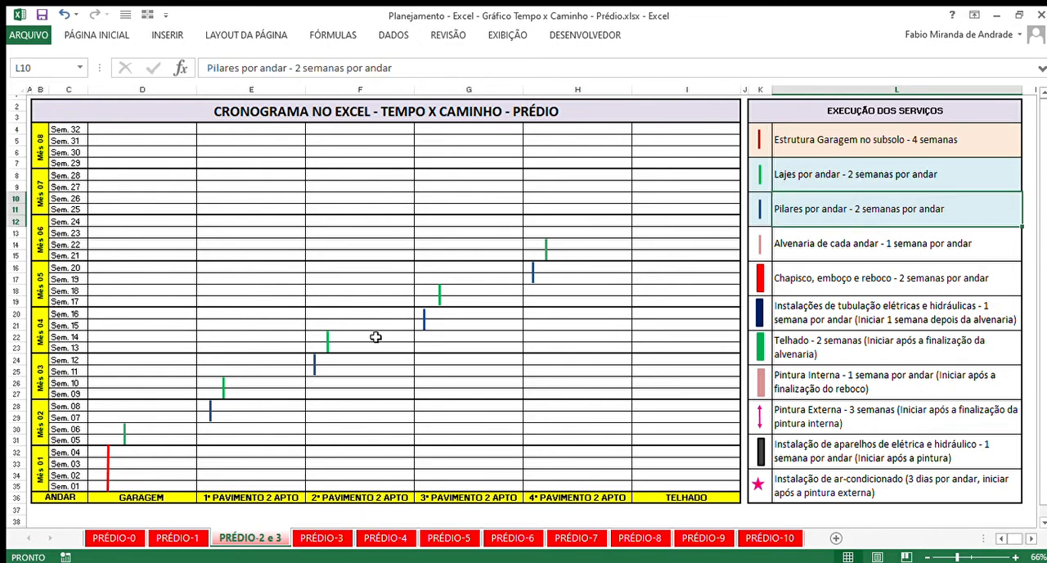
- Check the garage slab line against Sem. 05 and 06 and the first-floor pillar line against Sem. 07 and 08, following the sequence to the 4th floor
click(823, 178)
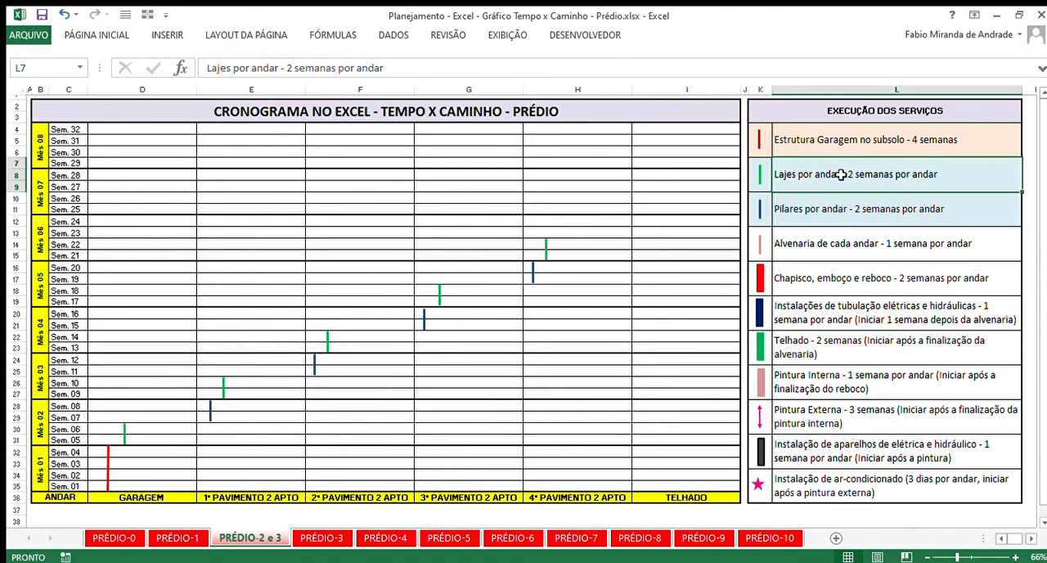
click(124, 437)
drag(15, 429, 14, 441)
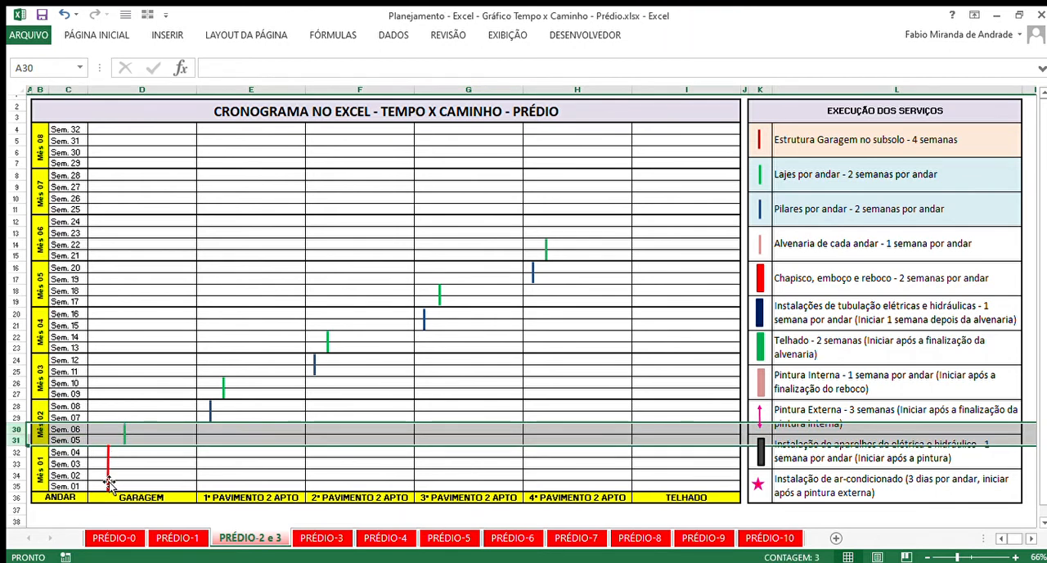
click(818, 214)
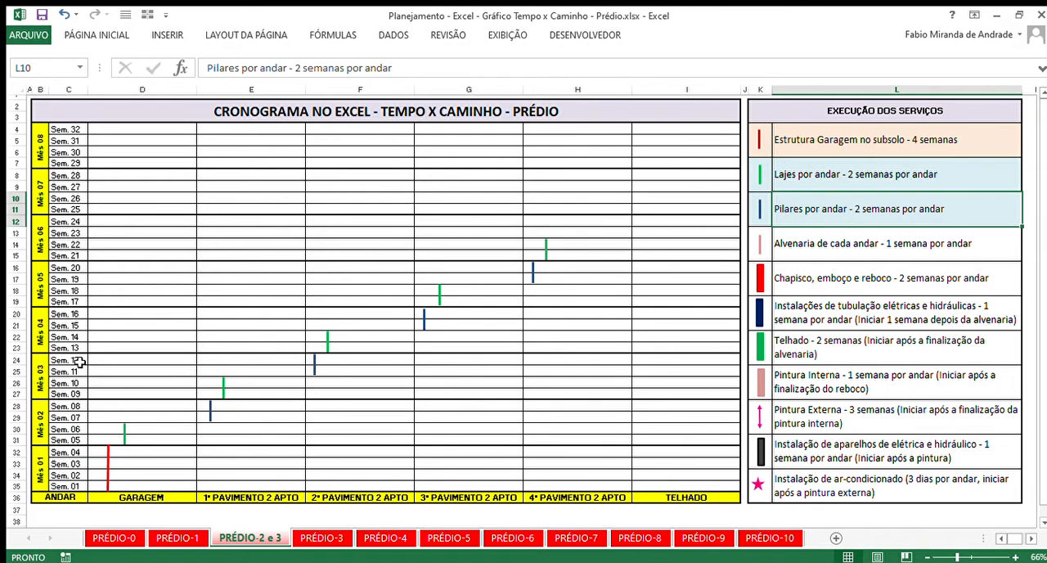
drag(18, 418, 18, 407)
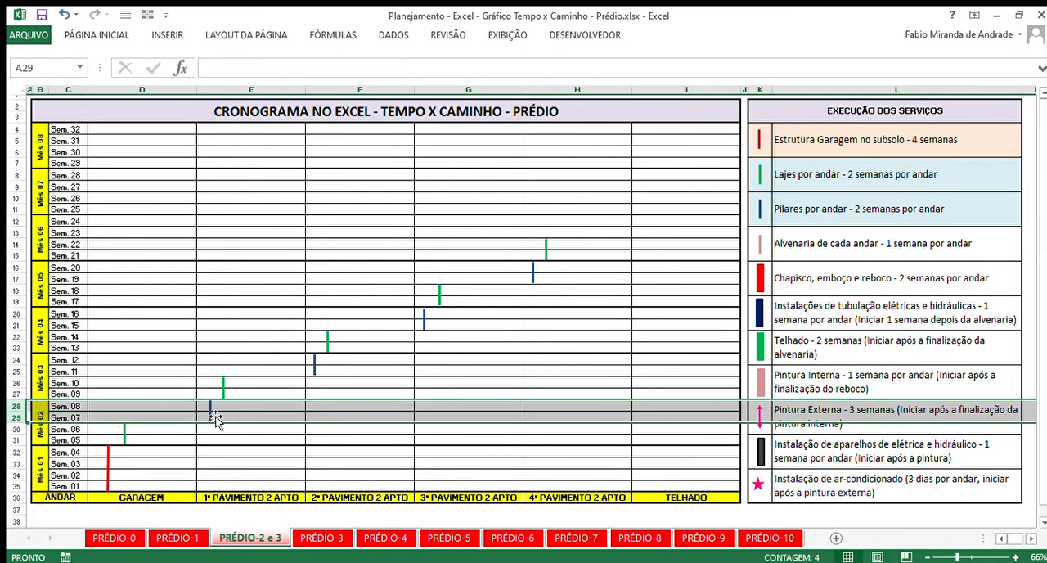
click(125, 438)
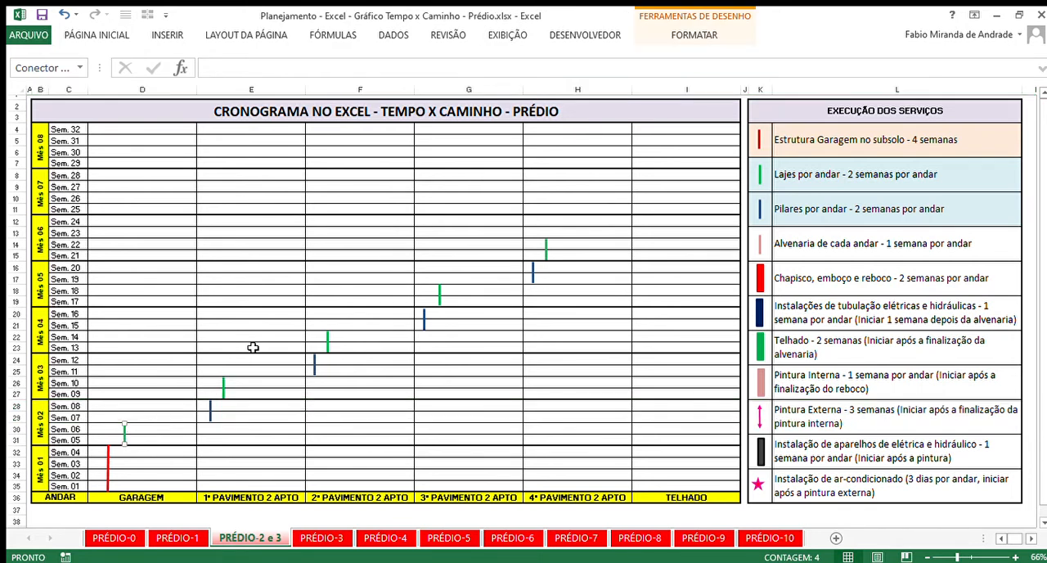
click(554, 243)
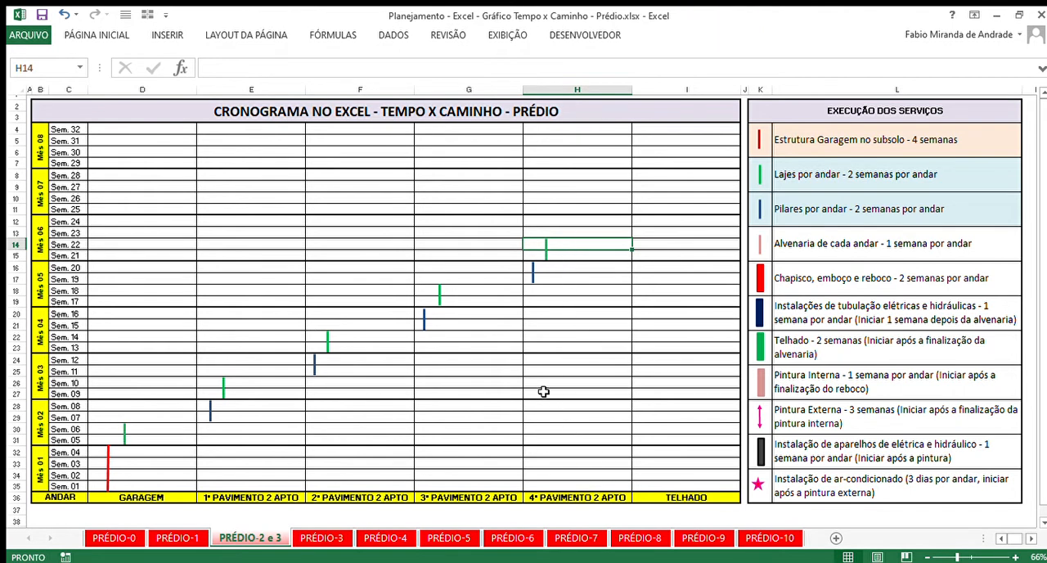
- Open the PRÉDIO-3 sheet and examine the Alvenaria de cada andar entry and its line on the 1st floor
click(313, 540)
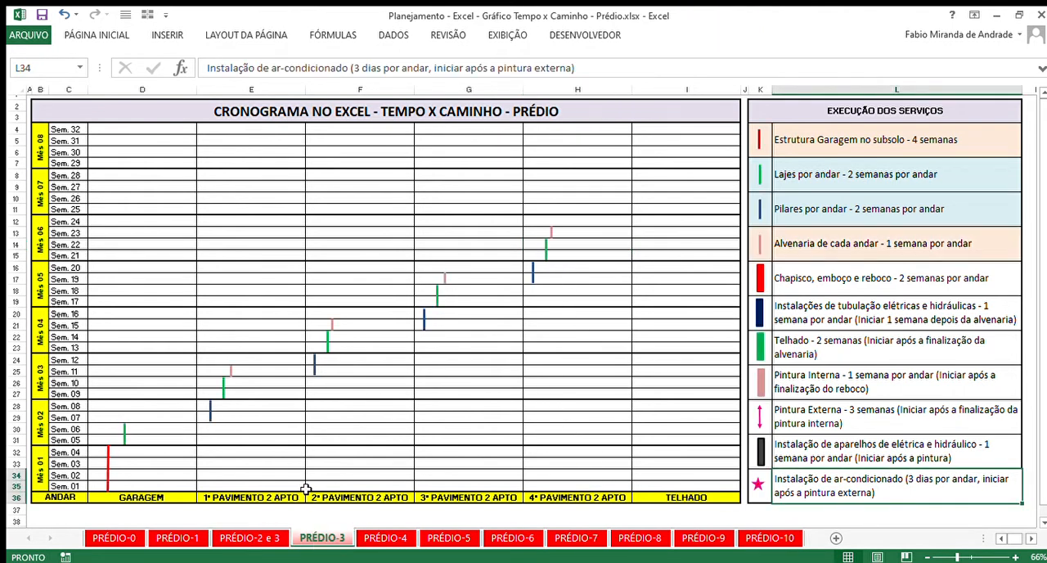
drag(771, 246, 851, 247)
click(937, 247)
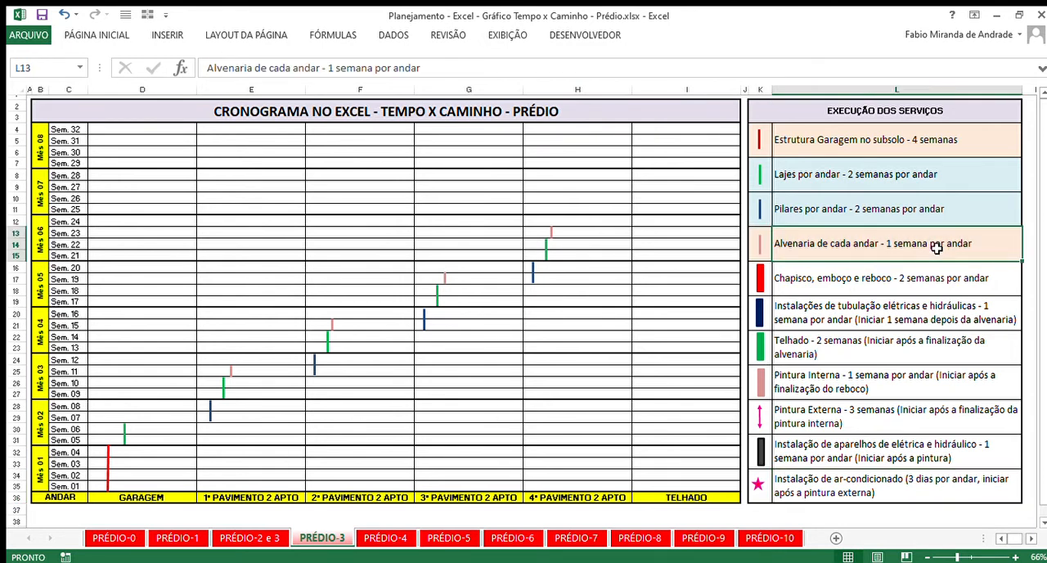
click(232, 375)
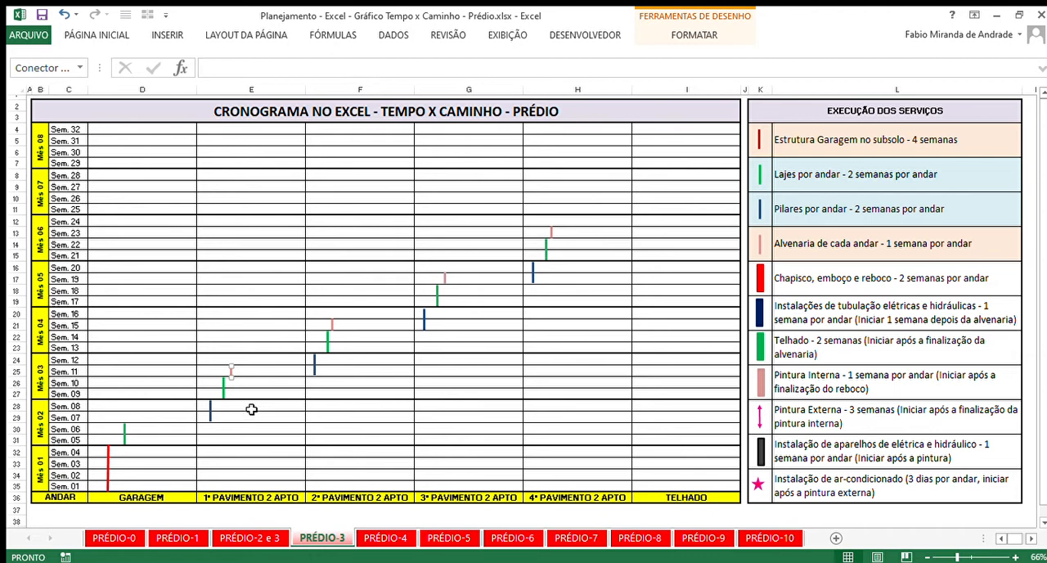
click(219, 374)
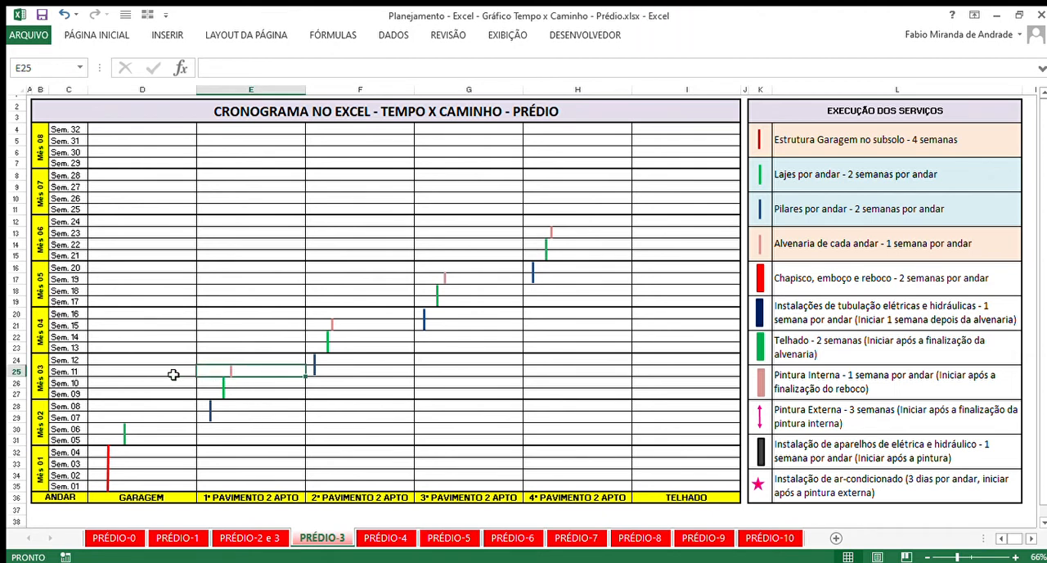
- Trace the masonry lines floor by floor by highlighting the rows for Sem. 11, 15, 19 and 23
click(17, 372)
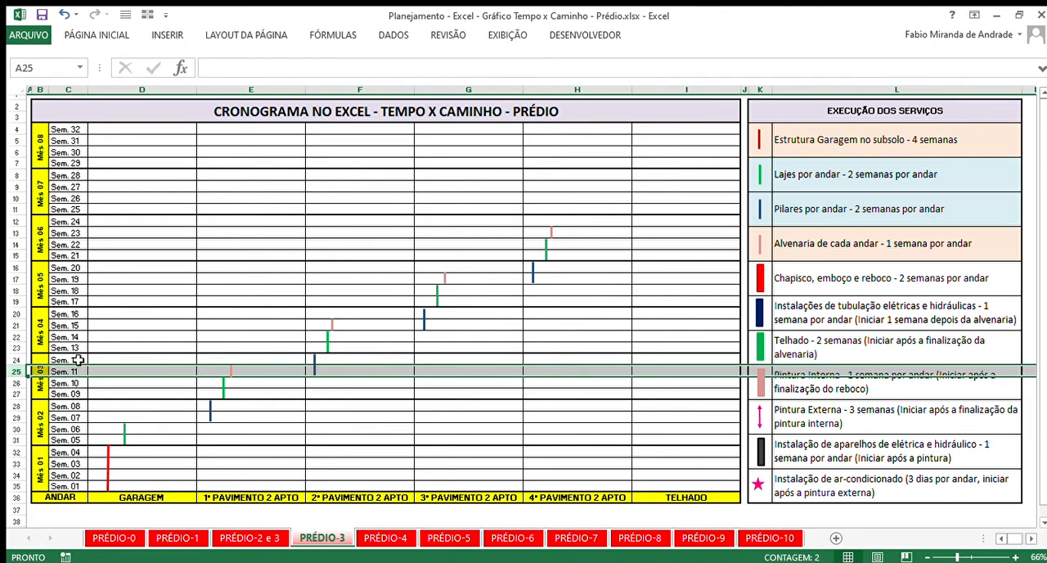
click(18, 326)
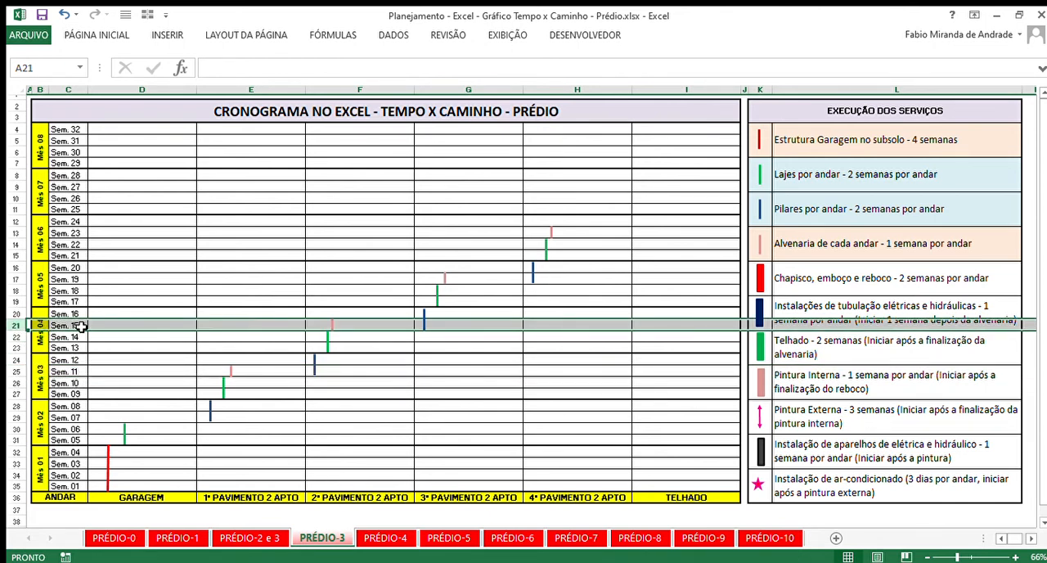
click(475, 498)
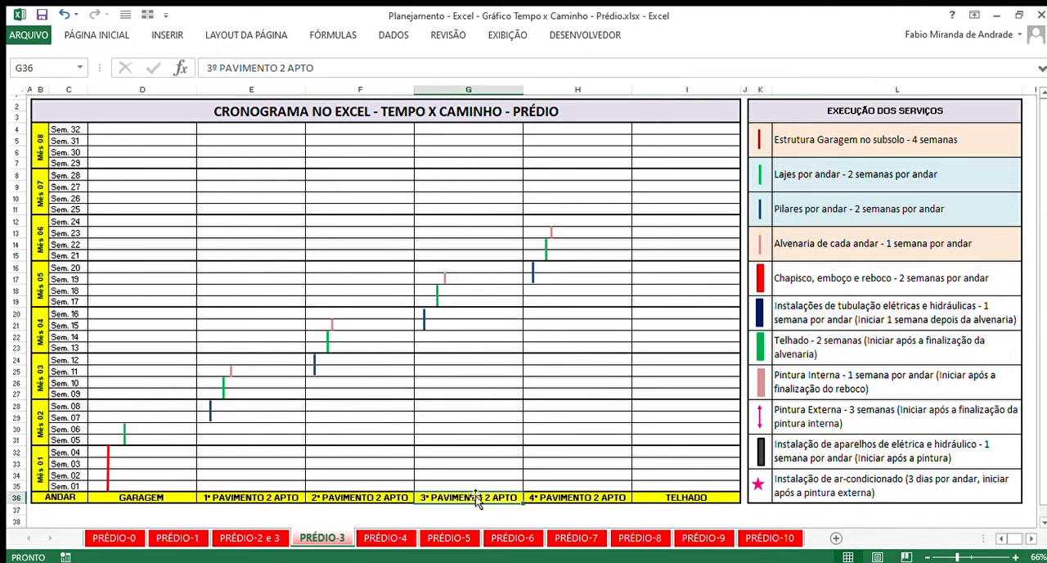
click(16, 280)
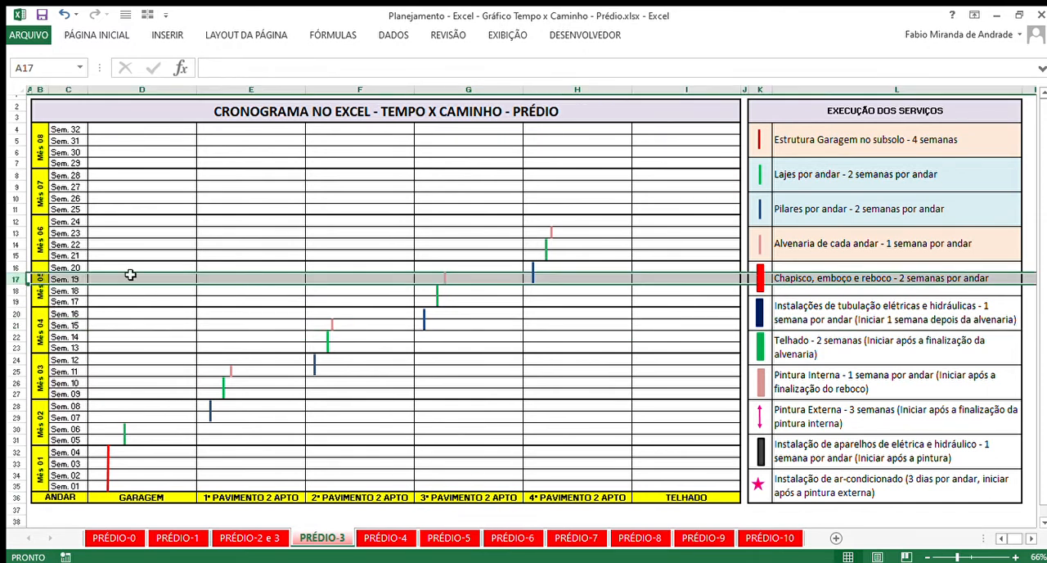
click(17, 233)
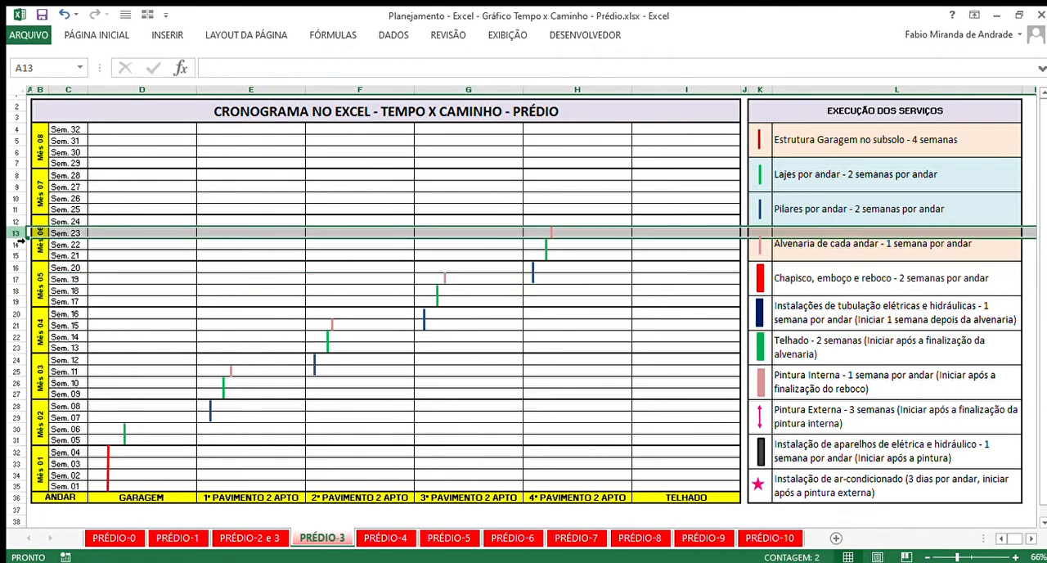
- Examine the Chapisco, emboço e reboco entry and its red legend symbol in the service list
click(866, 276)
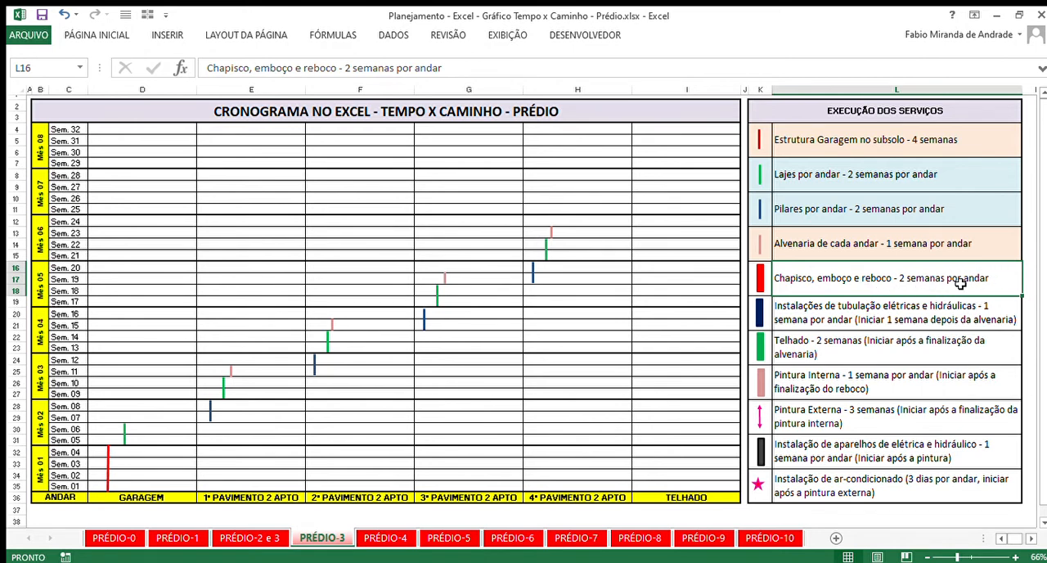
click(760, 279)
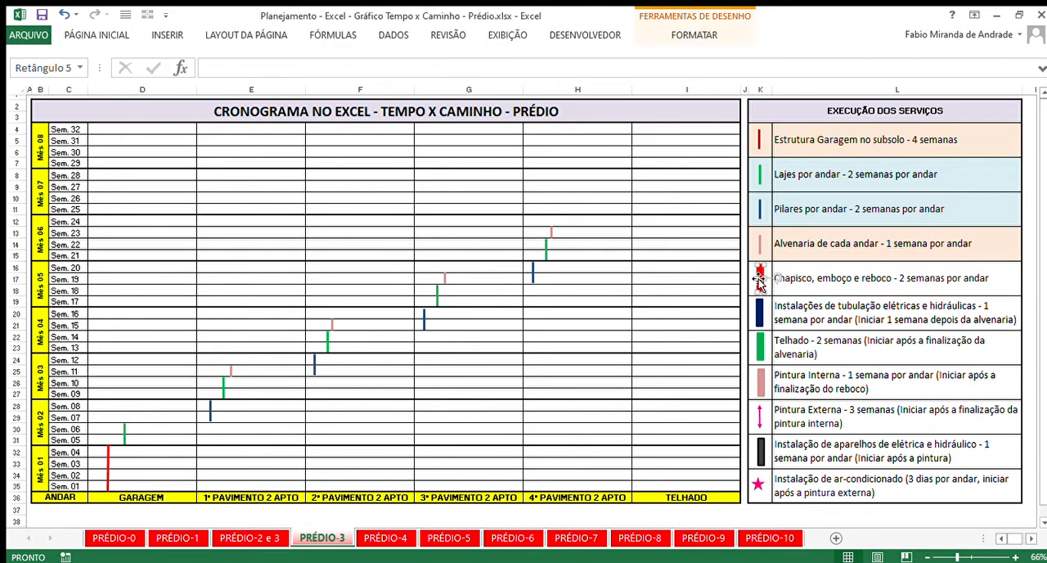
click(790, 282)
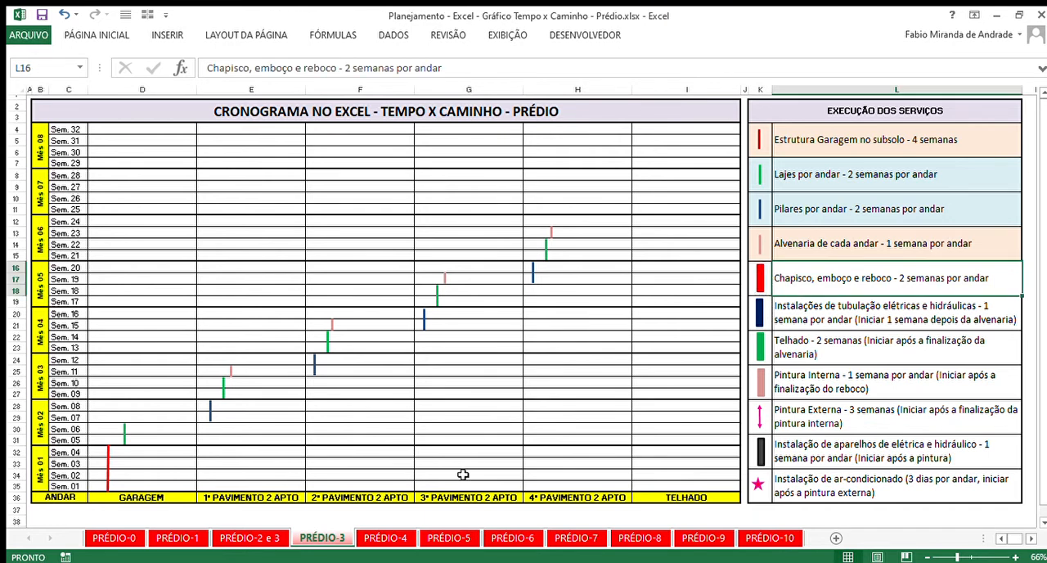
- Open the PRÉDIO-4 sheet and compare the red Chapisco, emboço e reboco bar with the masonry line on the 1st floor
click(381, 540)
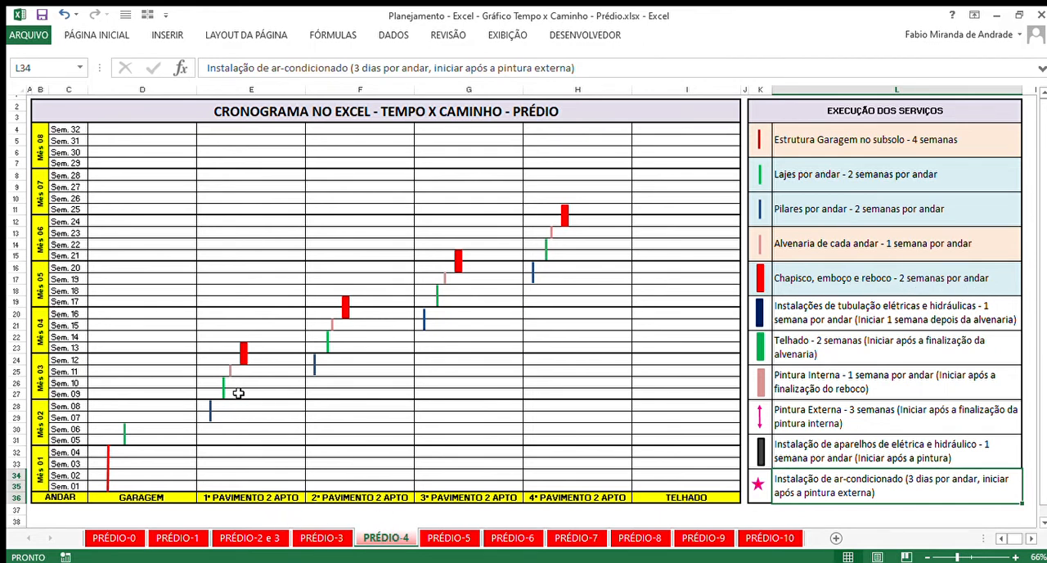
click(244, 357)
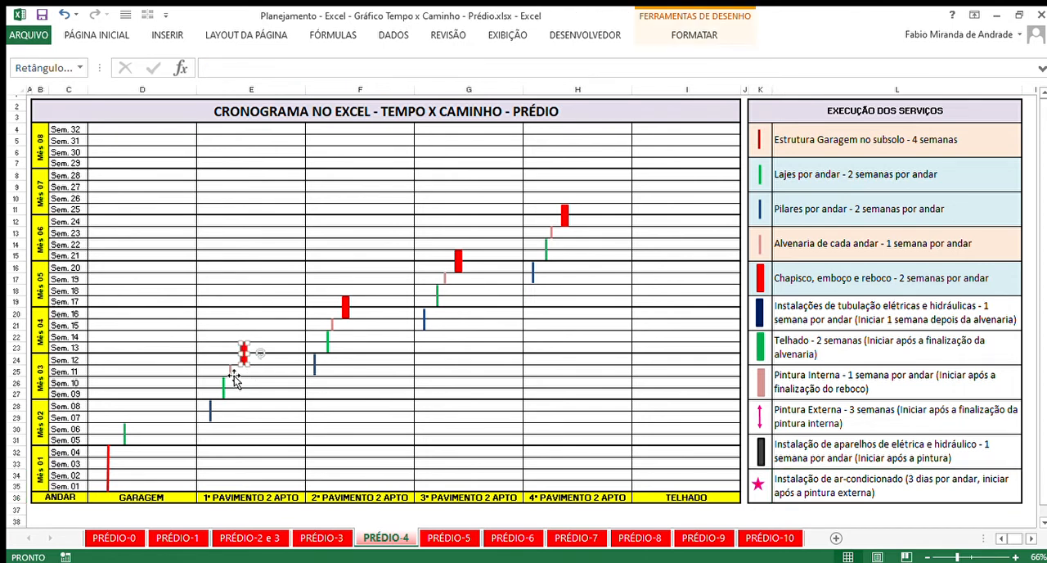
click(231, 377)
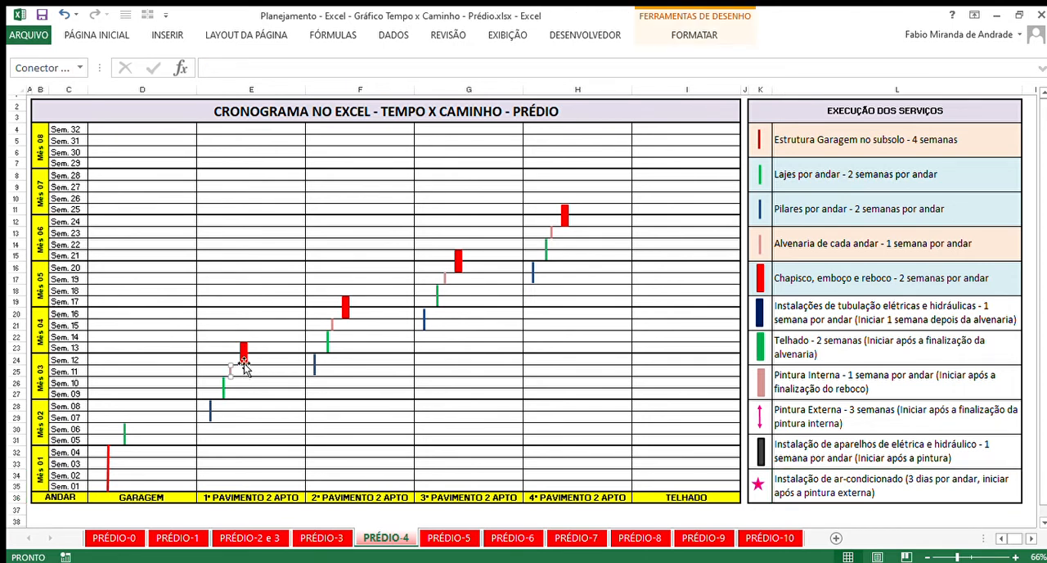
click(244, 357)
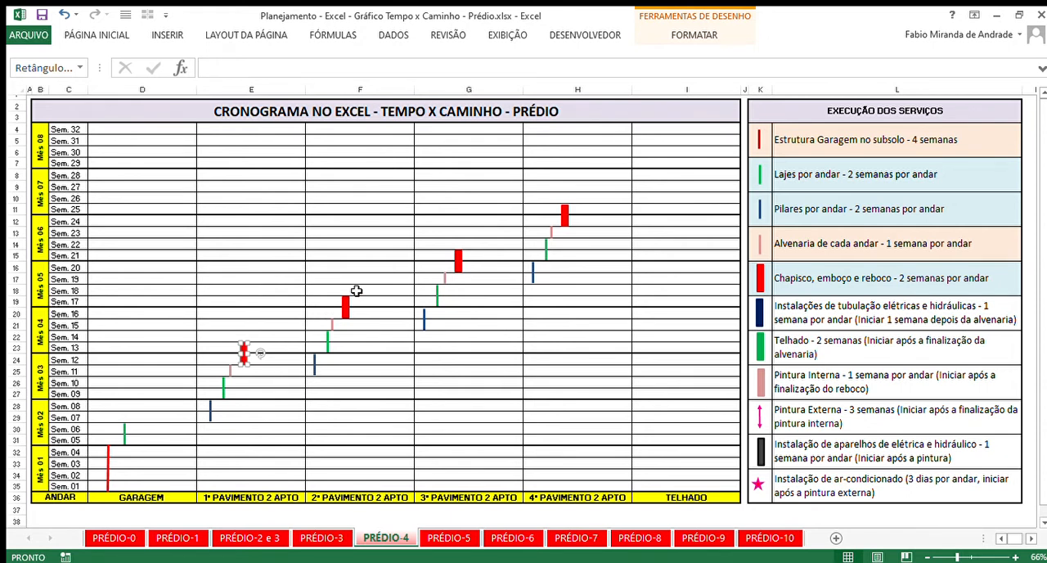
- Review the electrical and hydraulic piping entry, open the PRÉDIO-5 sheet and check its first-floor bar against Sem. 13
click(822, 320)
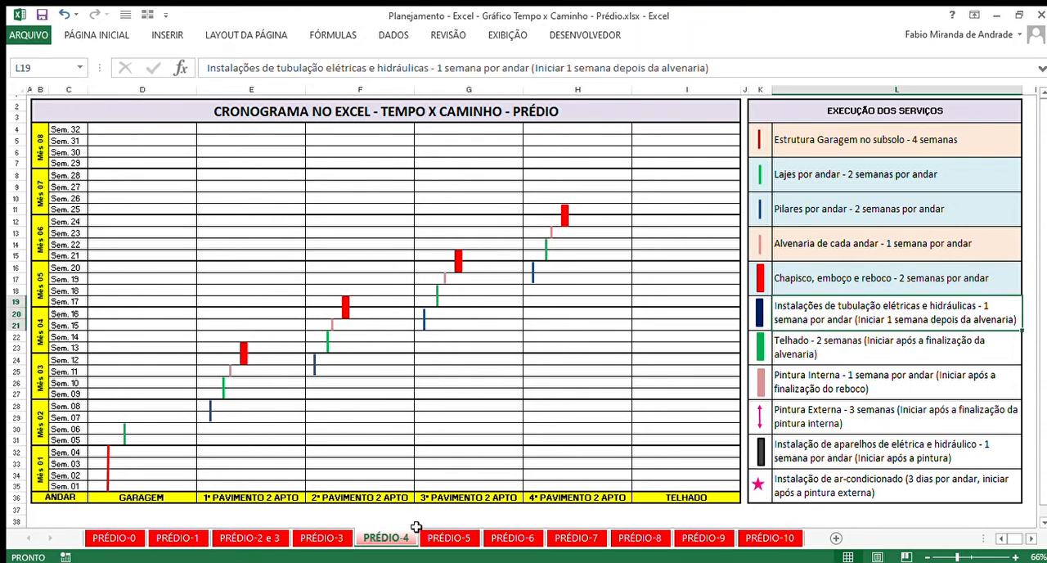
click(447, 538)
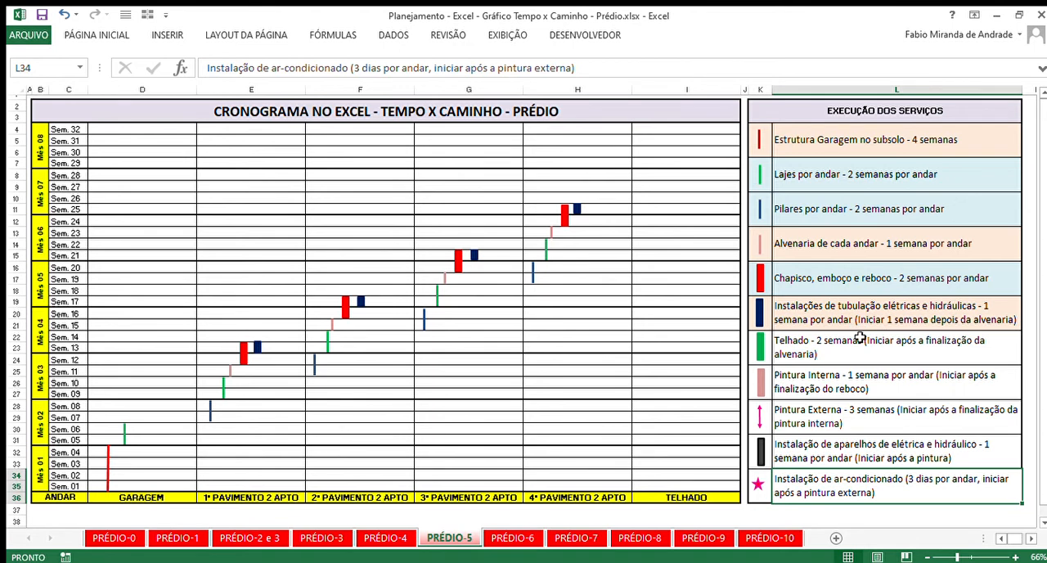
click(818, 315)
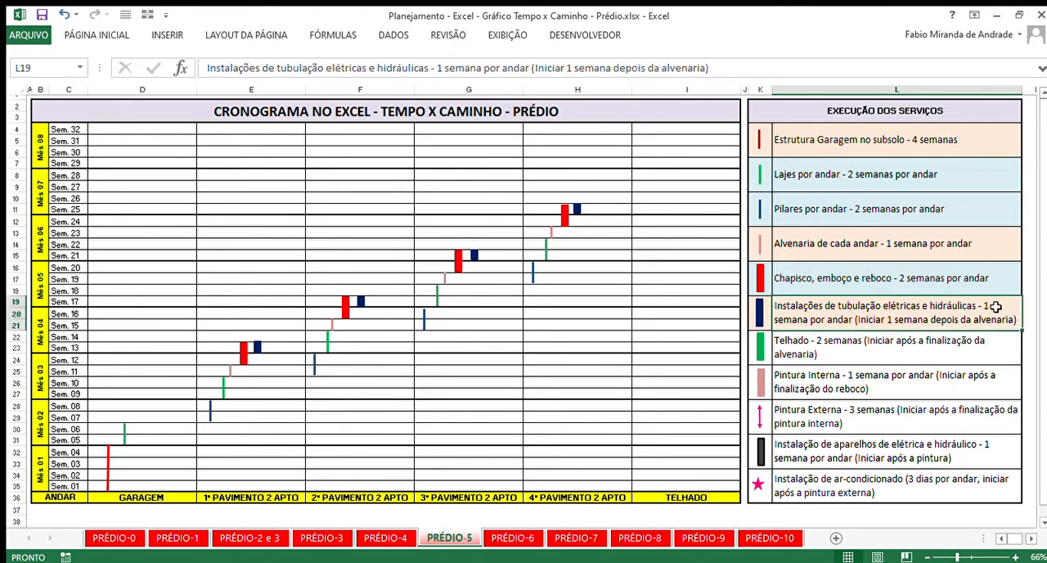
click(257, 347)
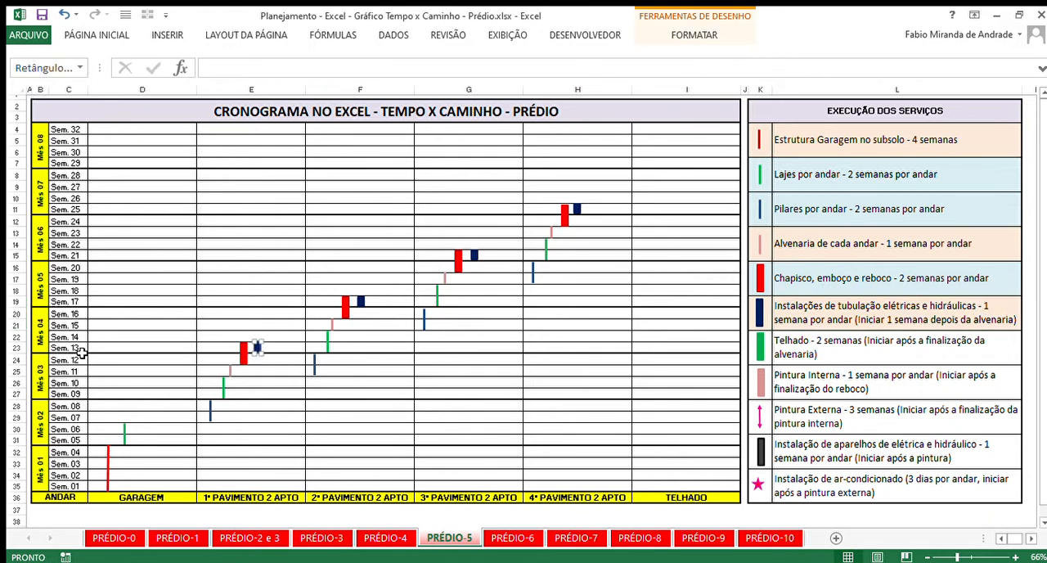
drag(78, 352, 218, 355)
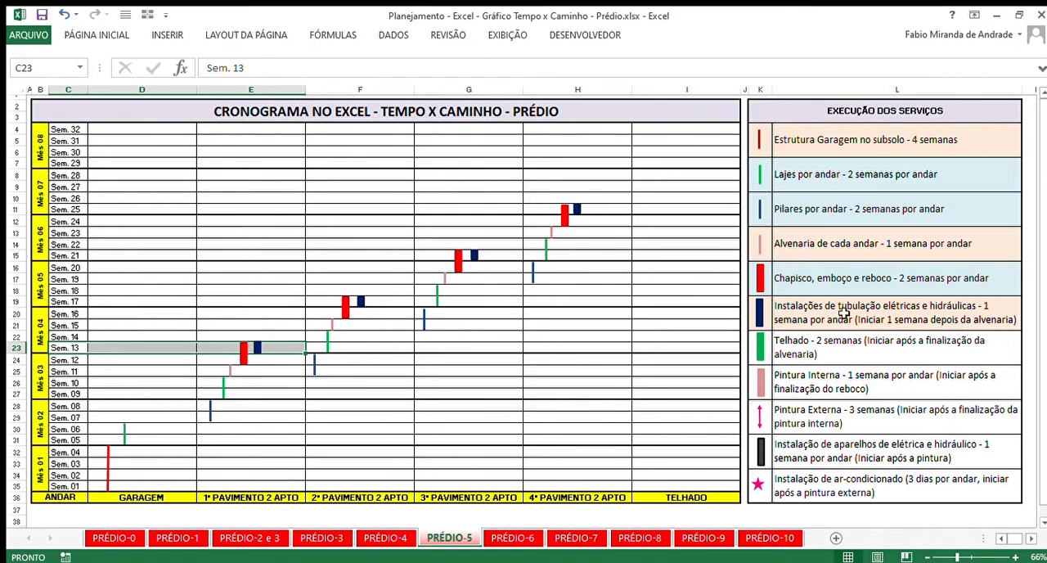
- Highlight the Sem. 11 row to compare the first-floor masonry week with the start of the piping installation
click(731, 316)
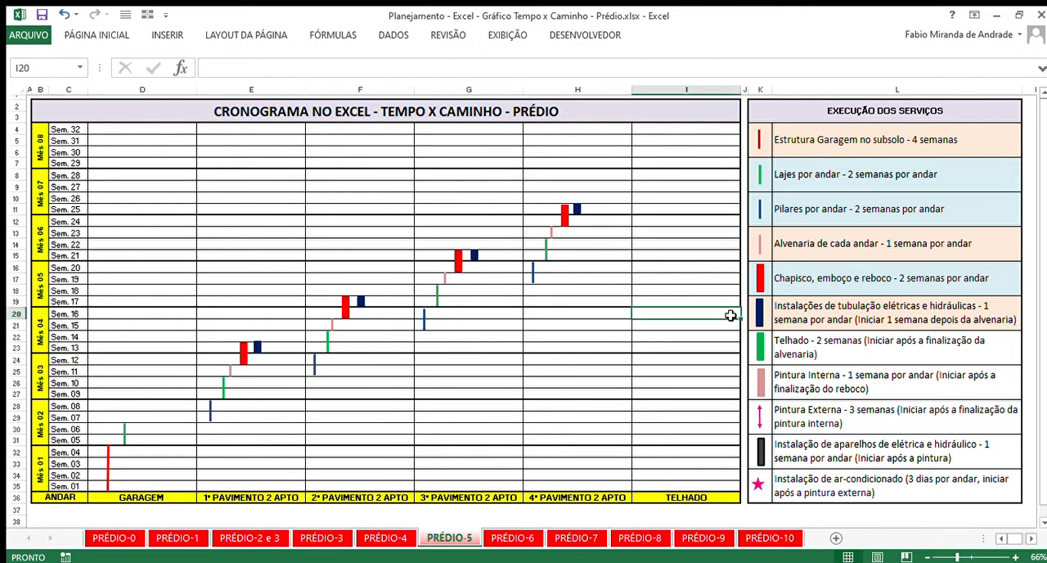
click(16, 372)
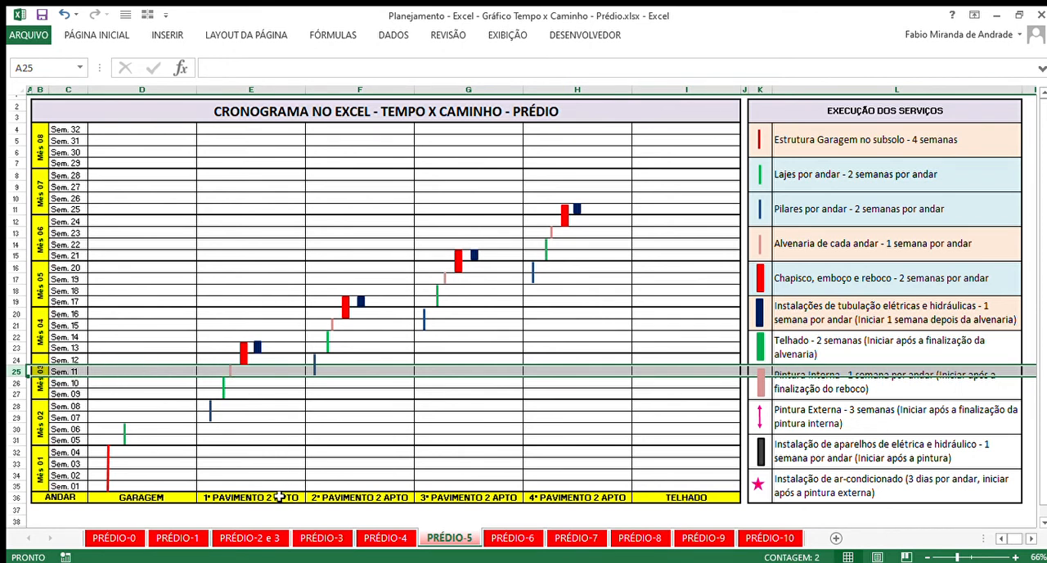
click(278, 348)
- Compare the Chapisco, emboço e reboco entry with the electrical and hydraulic piping entry in the service list, including durations and start condition
click(842, 279)
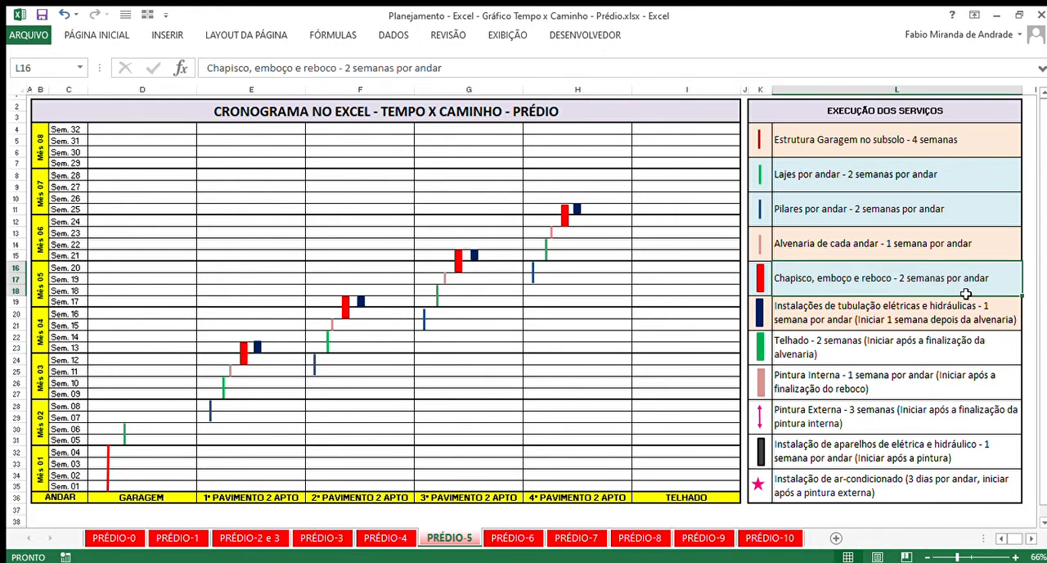
click(825, 315)
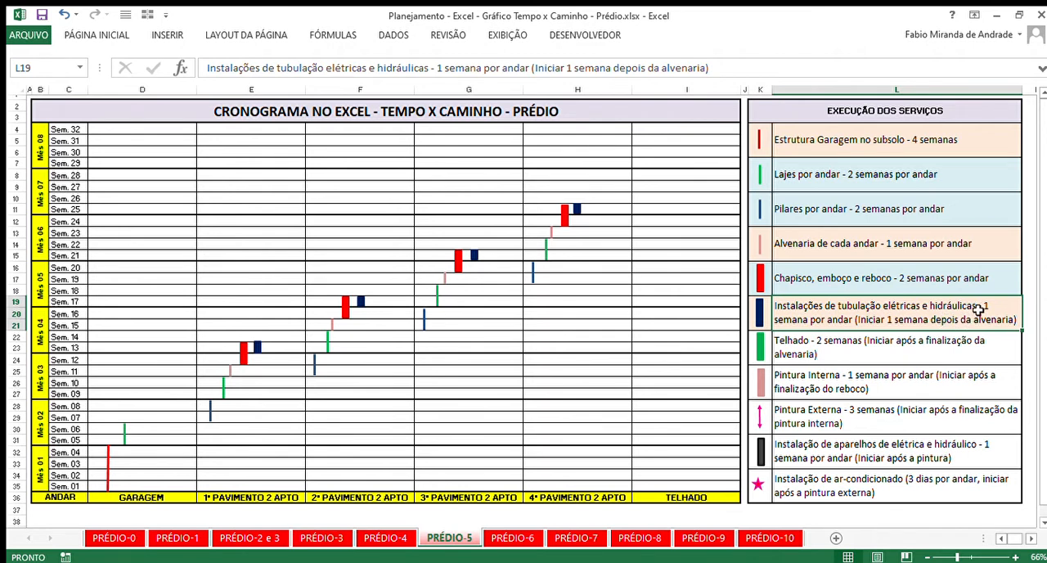
click(911, 281)
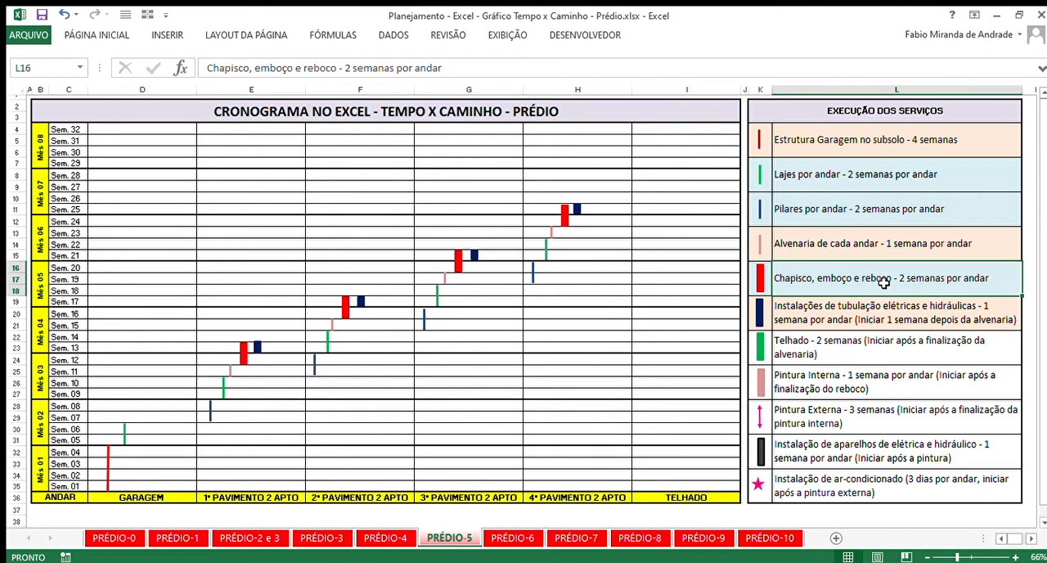
click(873, 309)
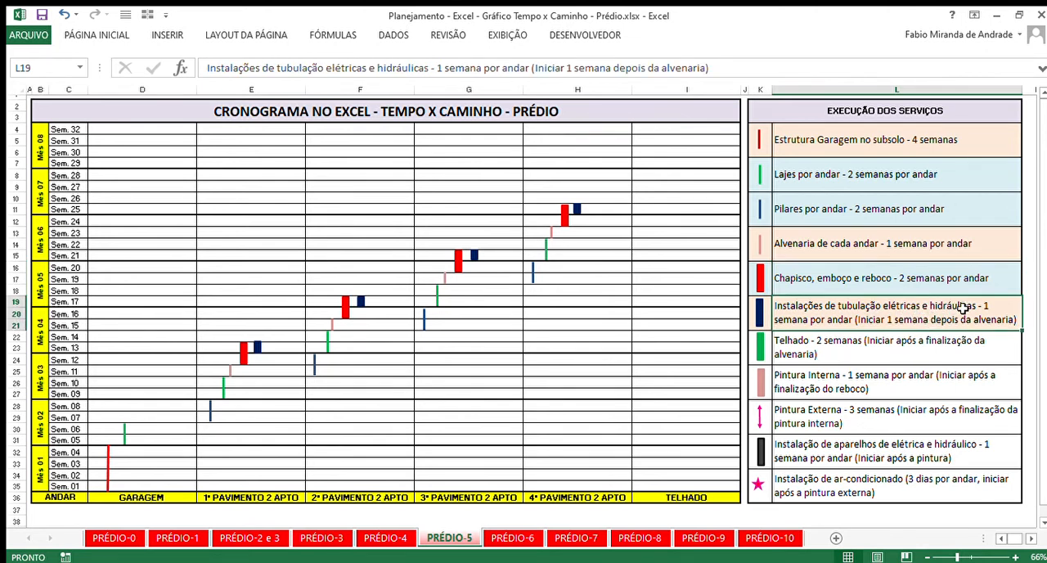
click(885, 278)
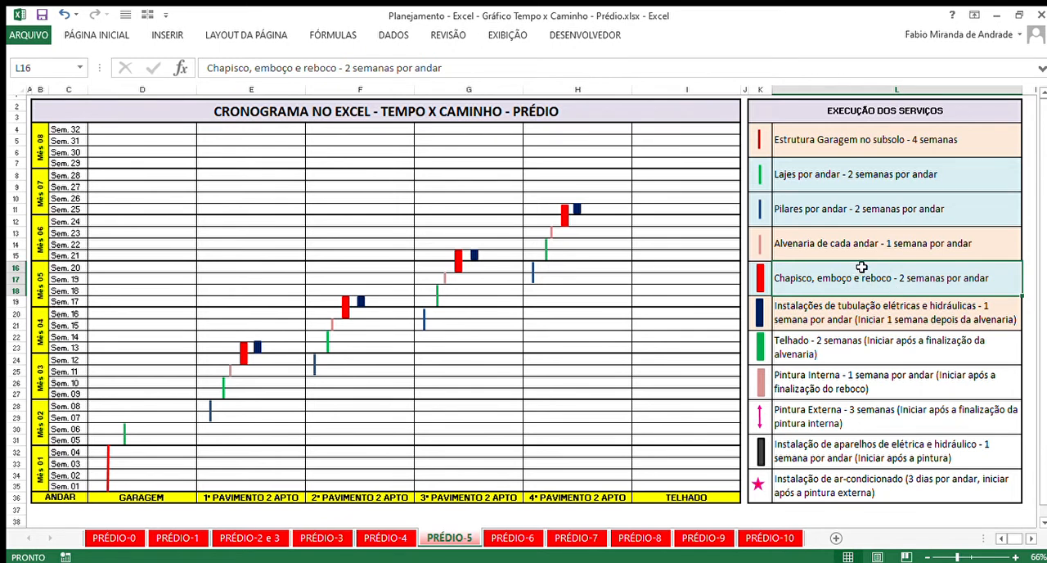
click(914, 317)
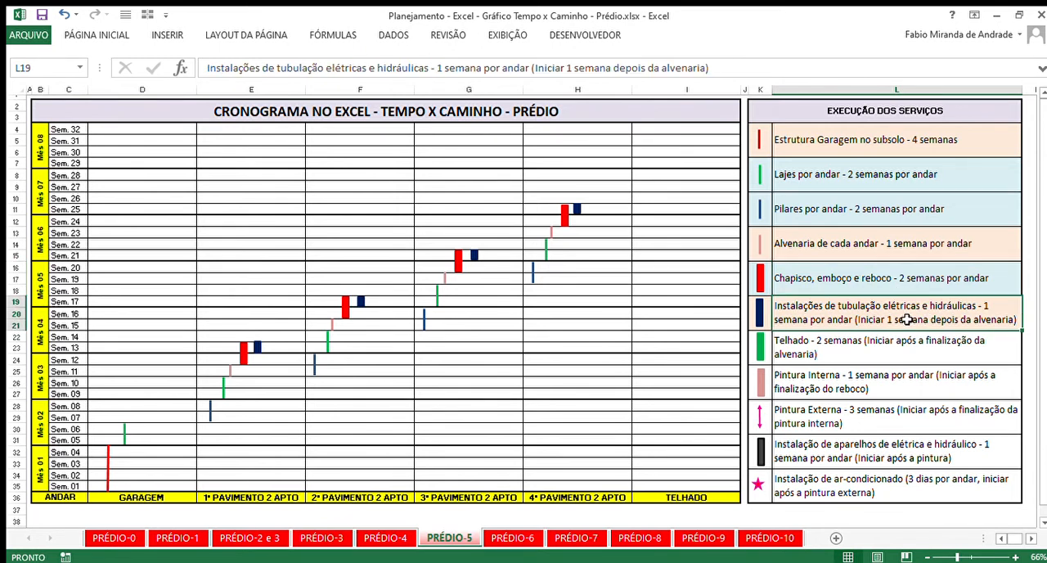
click(904, 285)
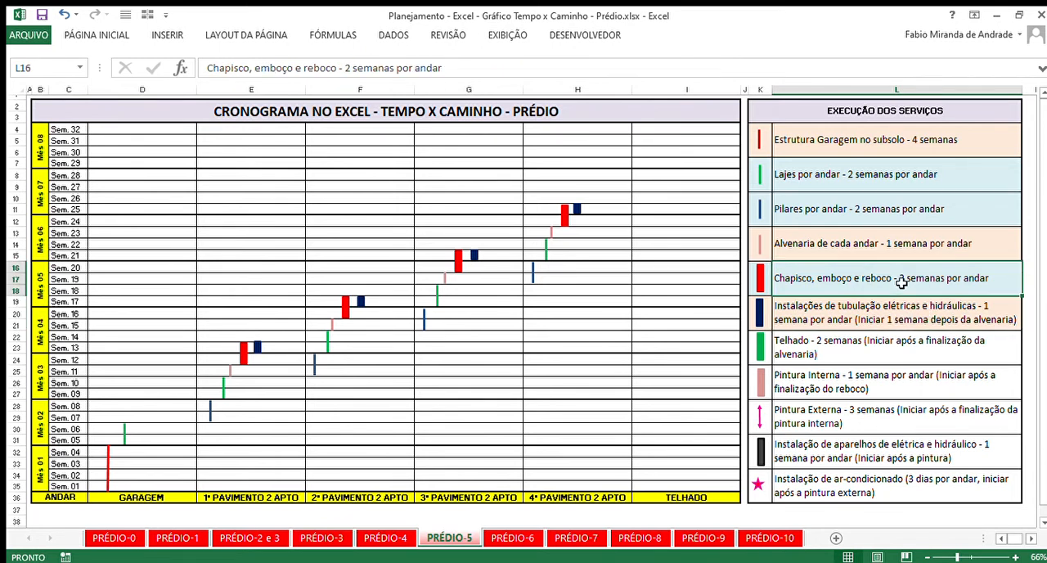
click(913, 308)
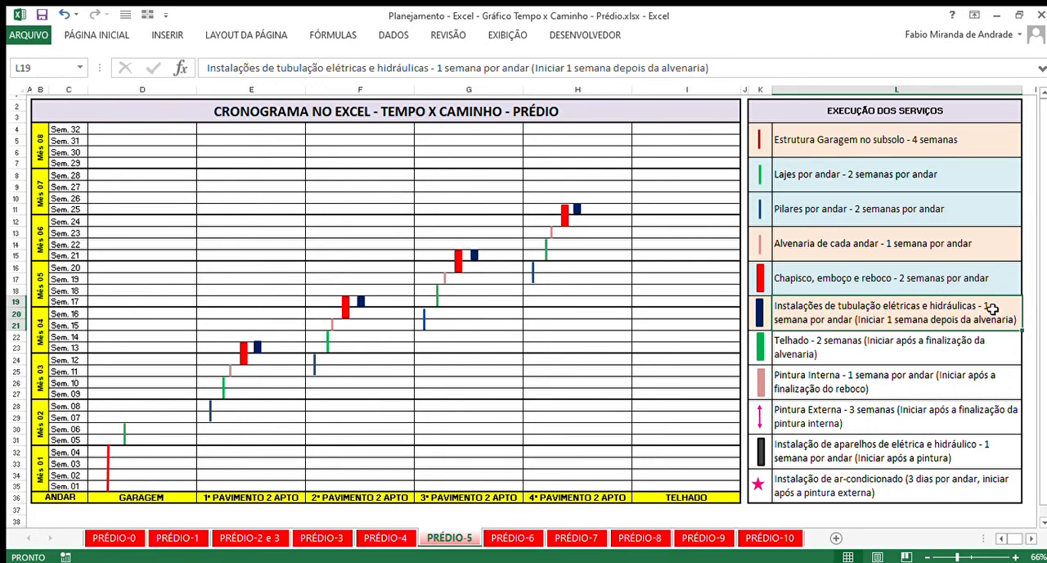
click(873, 272)
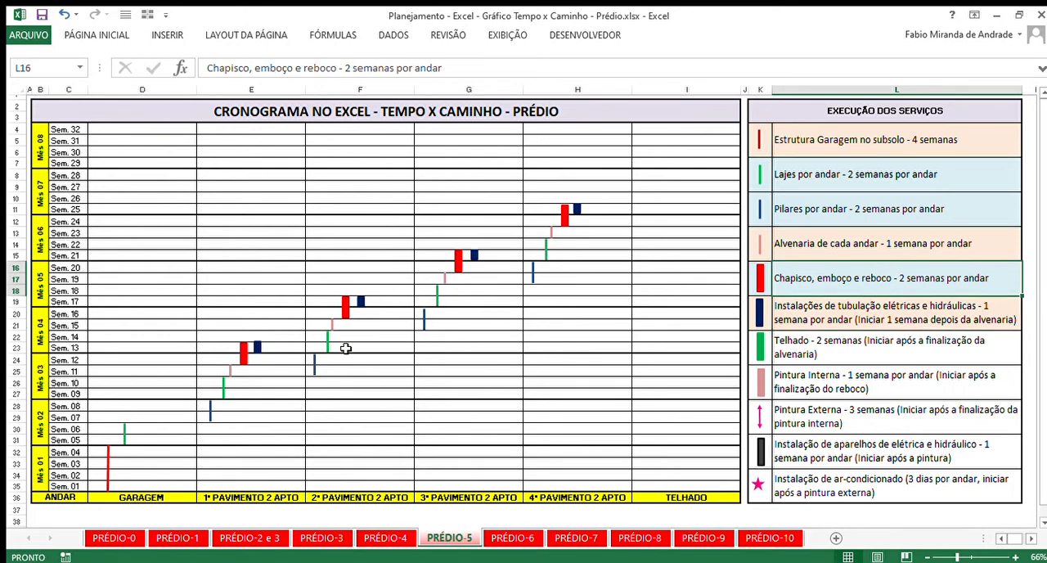
- Trace the piping installation bars floor by floor through the cells for Sem. 13, 17, 21 and 25
click(264, 348)
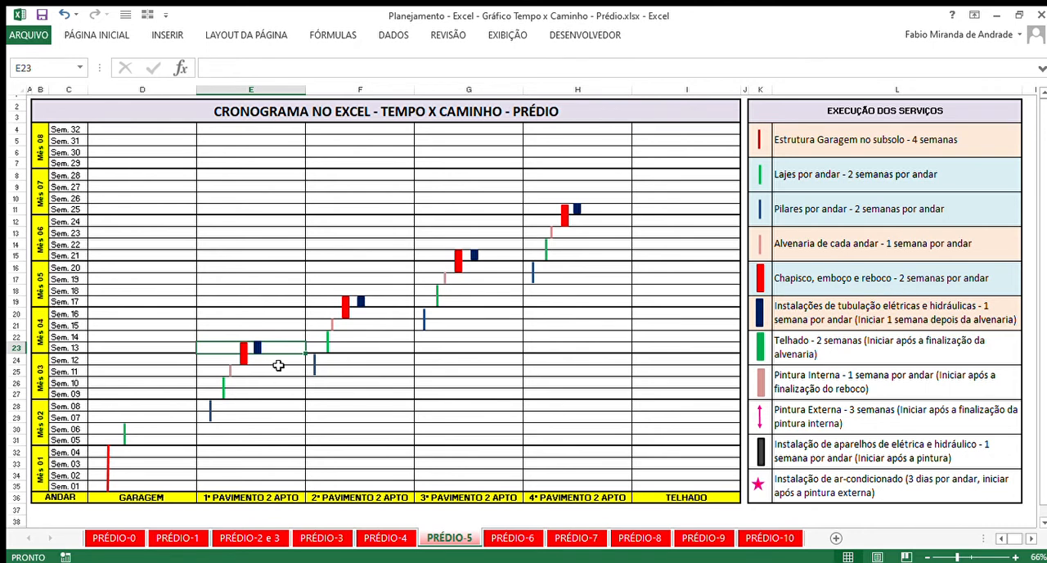
click(378, 302)
click(508, 256)
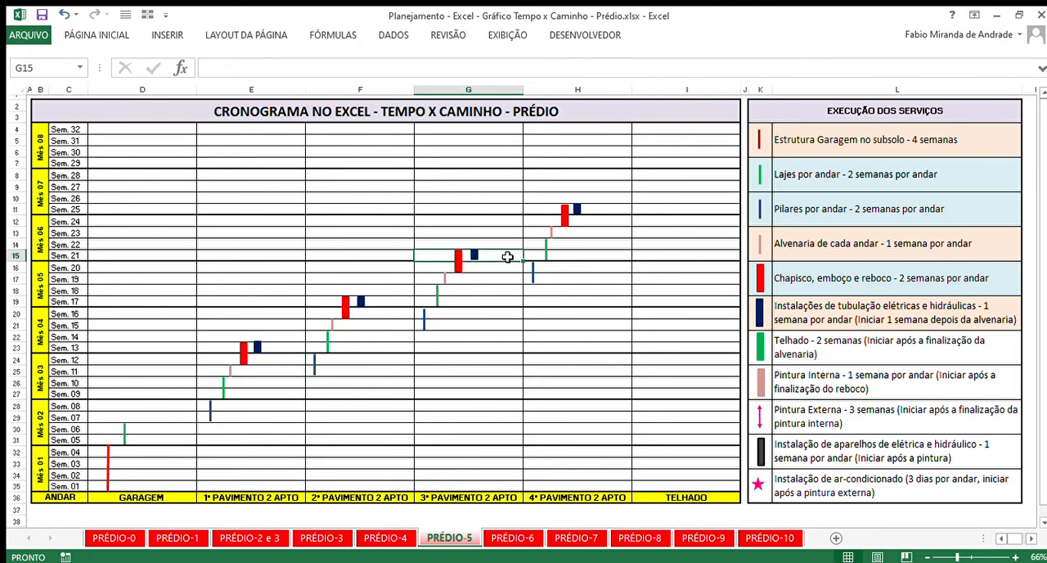
click(597, 210)
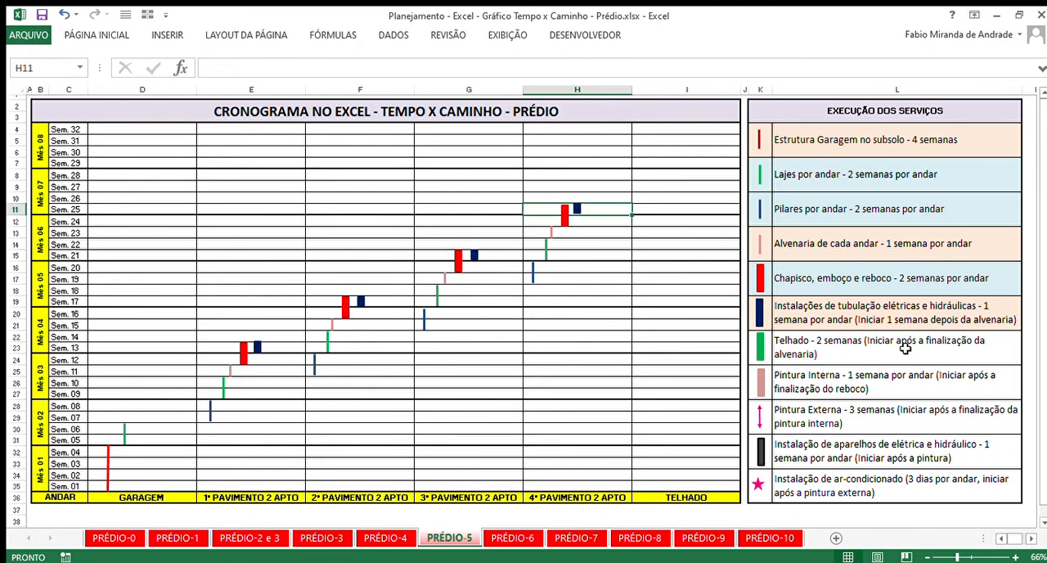
- Open the PRÉDIO-6 sheet and check the Telhado entry and its Sem. 24 and 25 bar against the masonry in Sem. 23
click(514, 540)
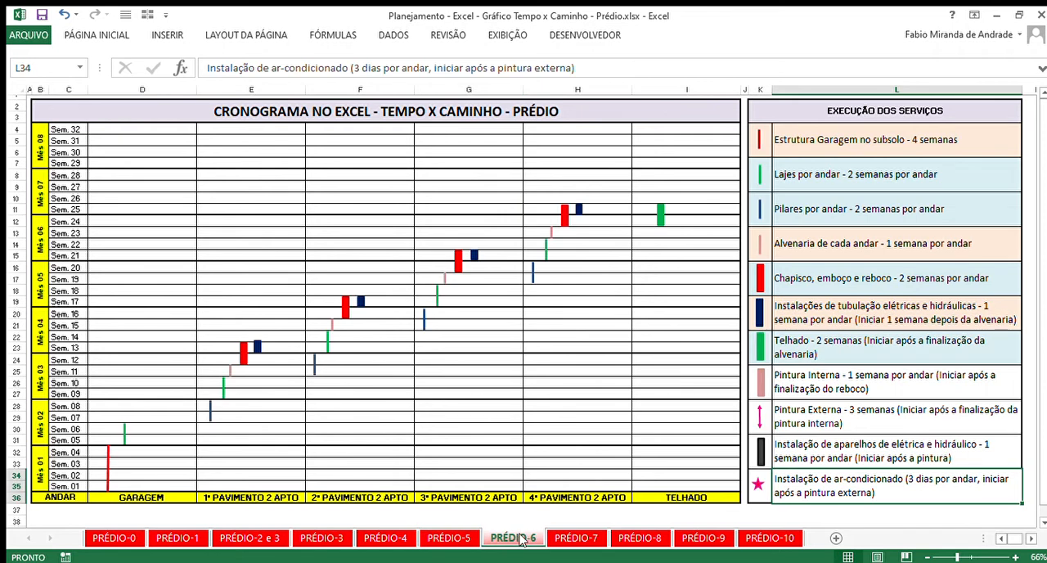
click(878, 353)
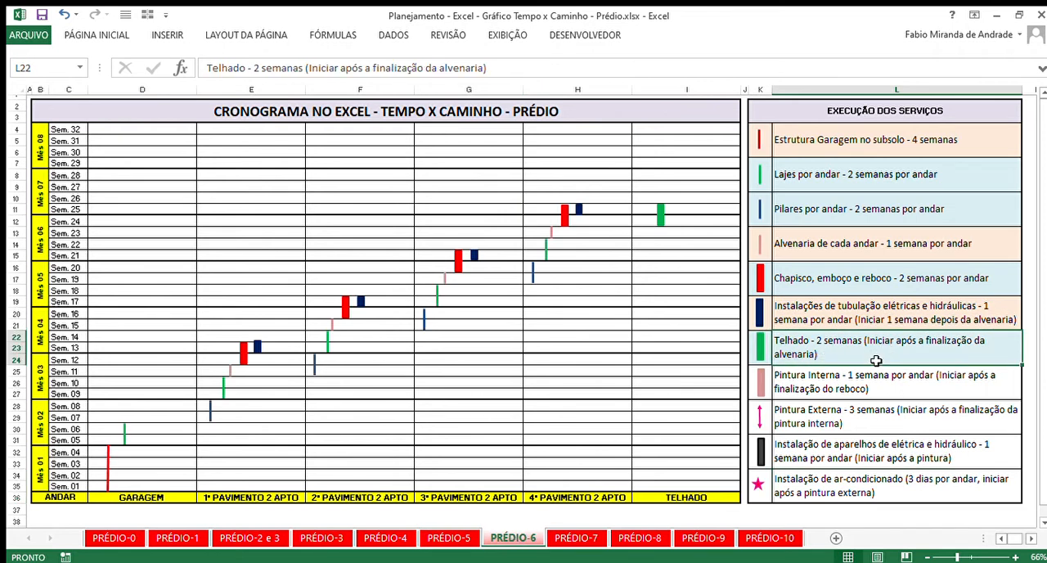
click(904, 270)
click(848, 345)
click(15, 233)
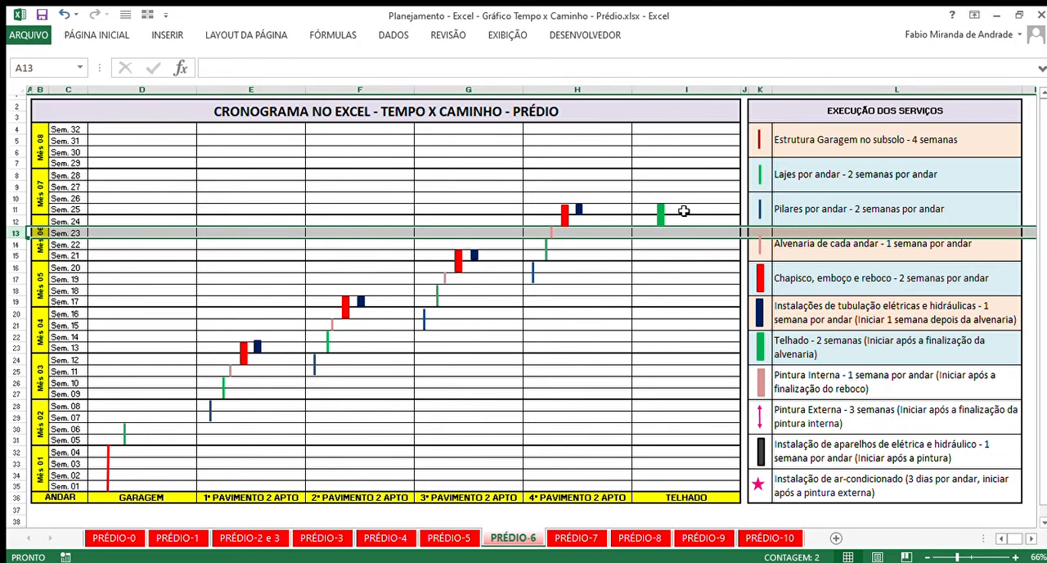
drag(684, 211, 683, 222)
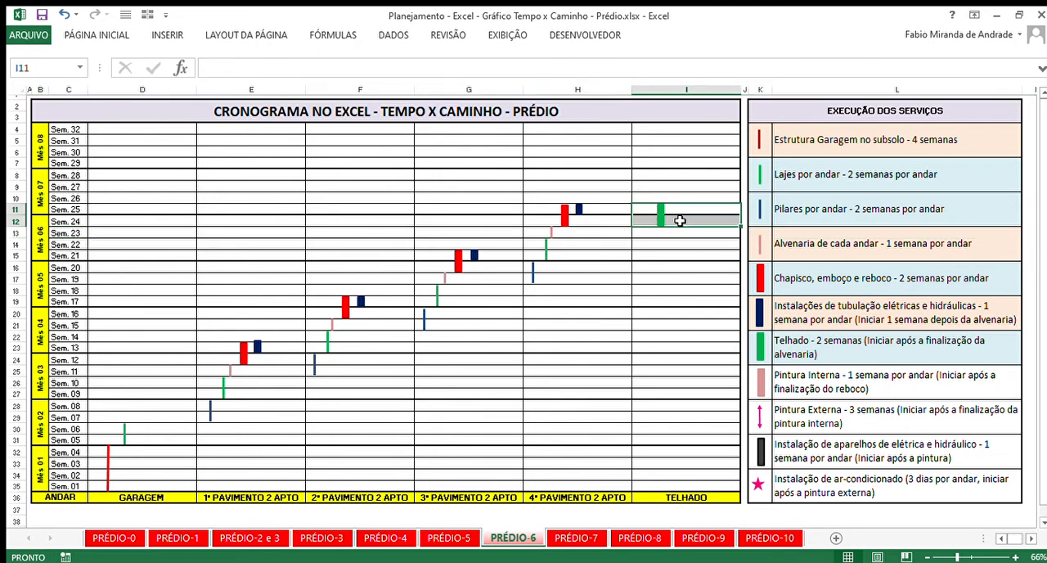
- Open the PRÉDIO-7 sheet and examine the Pintura Interna entry alongside the Telhado entry in the service list
click(579, 538)
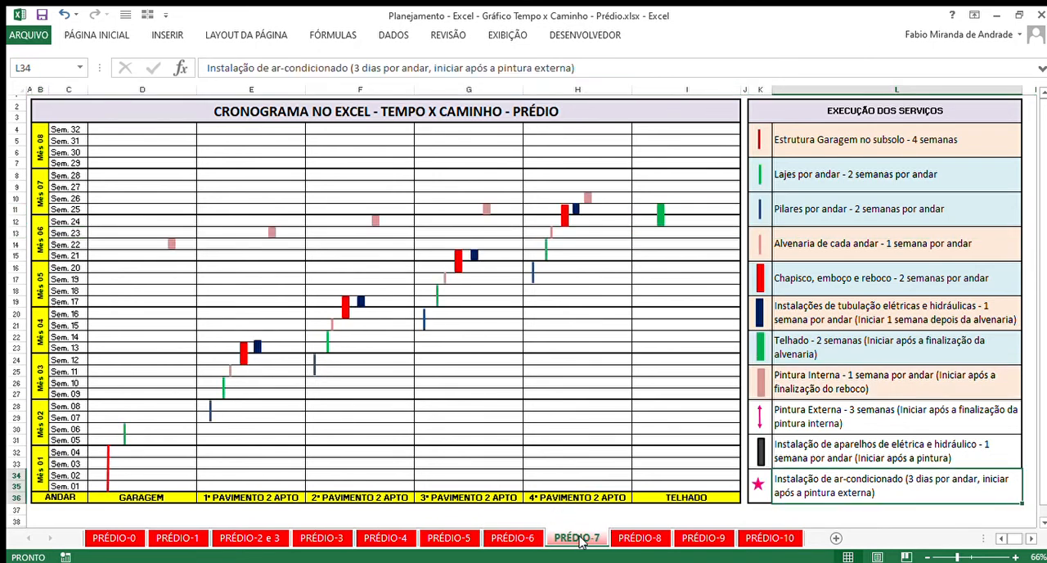
click(891, 388)
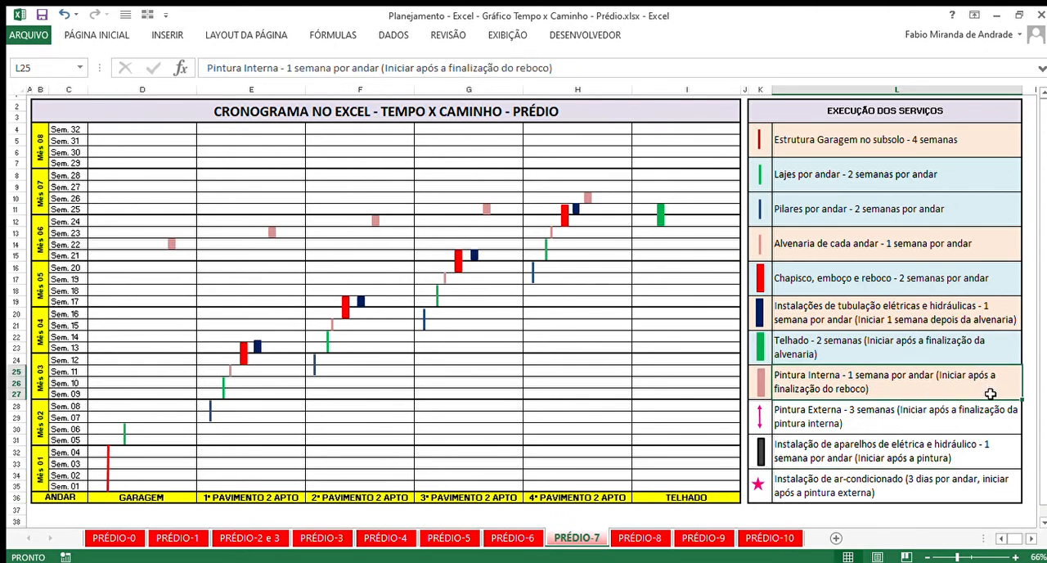
click(923, 335)
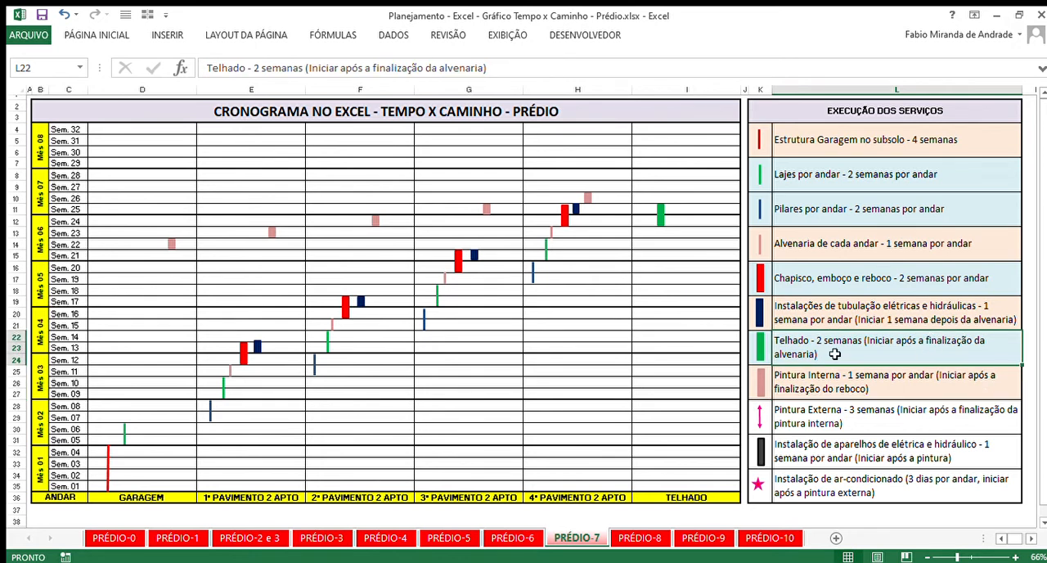
- Trace the Pintura Interna bars from the garage in Sem. 22 to the 4th floor in Sem. 26, highlighting the range they span
click(587, 200)
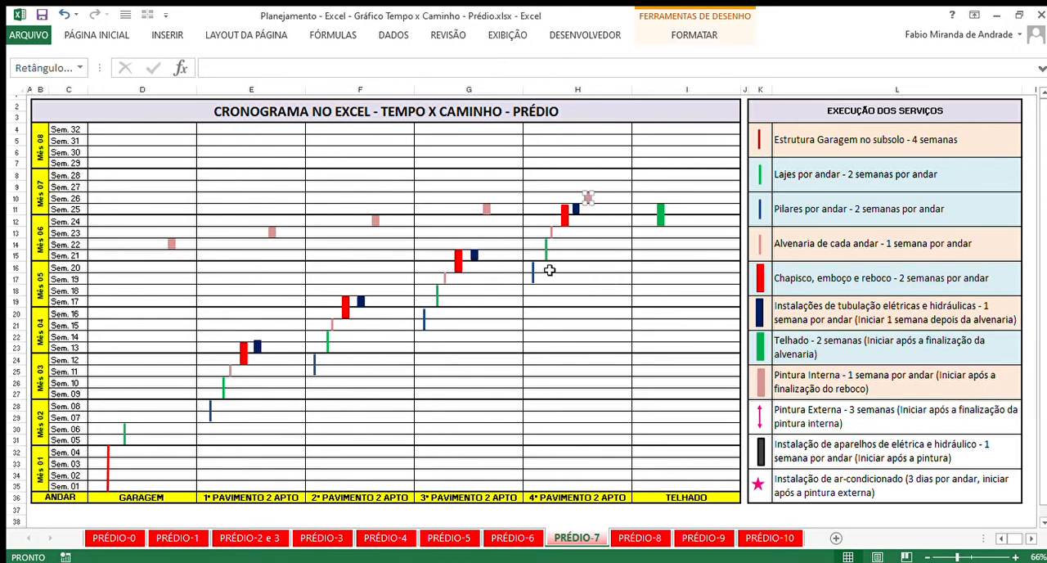
click(486, 210)
drag(69, 223, 492, 223)
click(627, 234)
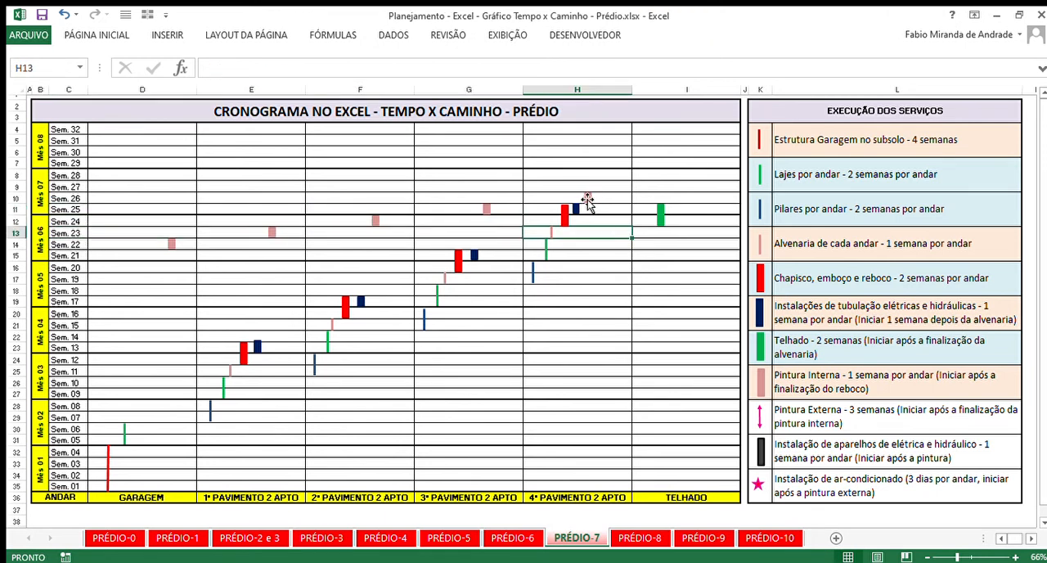
click(589, 199)
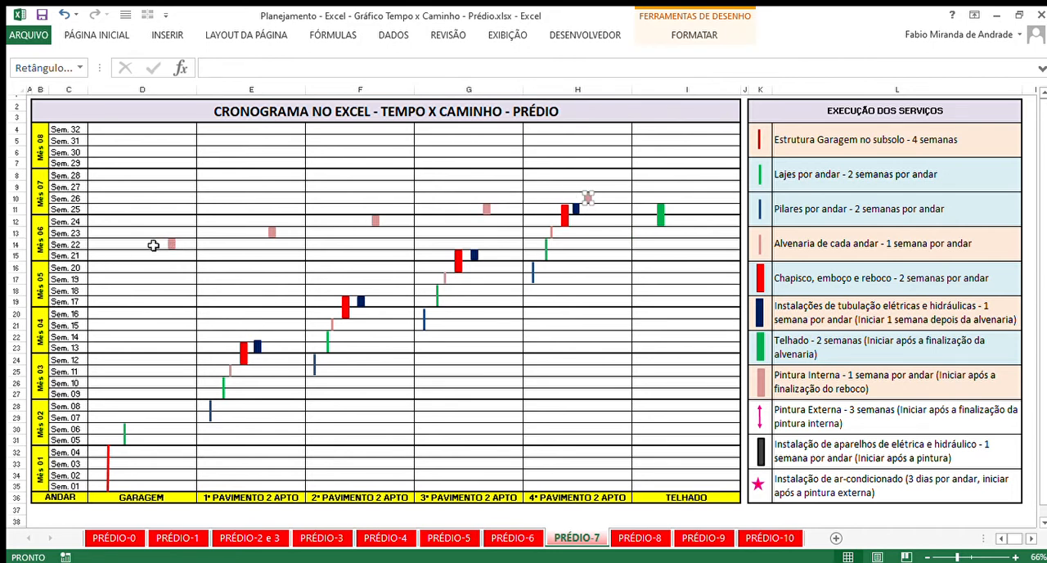
drag(152, 243, 562, 198)
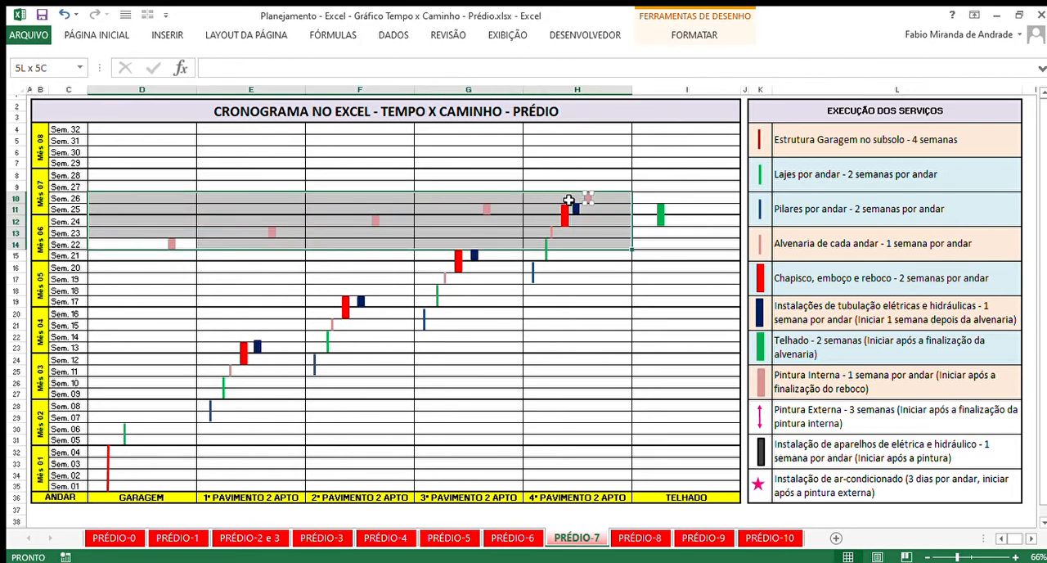
click(626, 236)
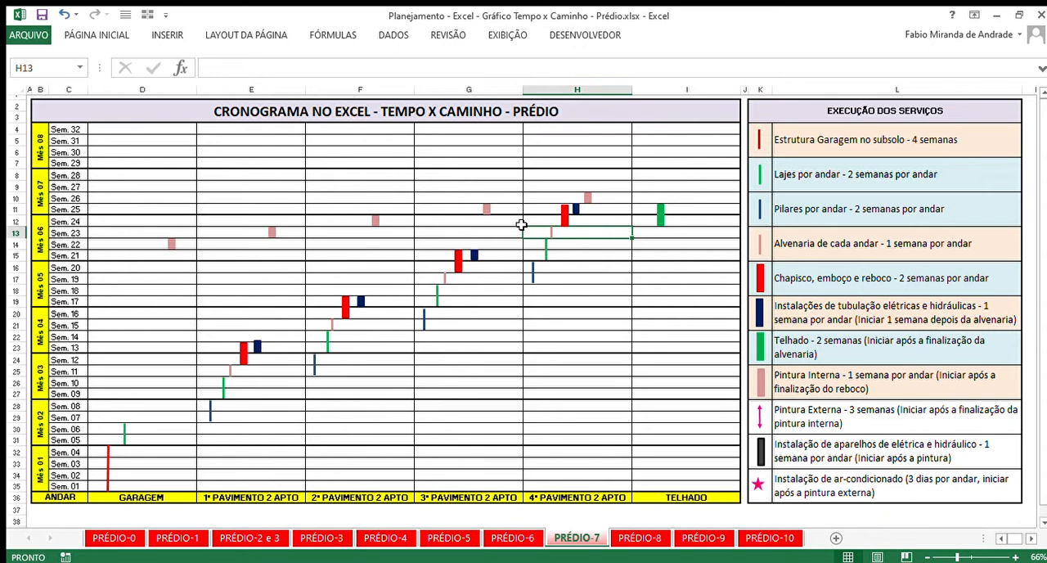
- Highlight the bars from the 1st floor up to the 4th, then check the Pintura Interna entry against the 4th-floor plaster bar
drag(229, 421, 570, 243)
click(570, 243)
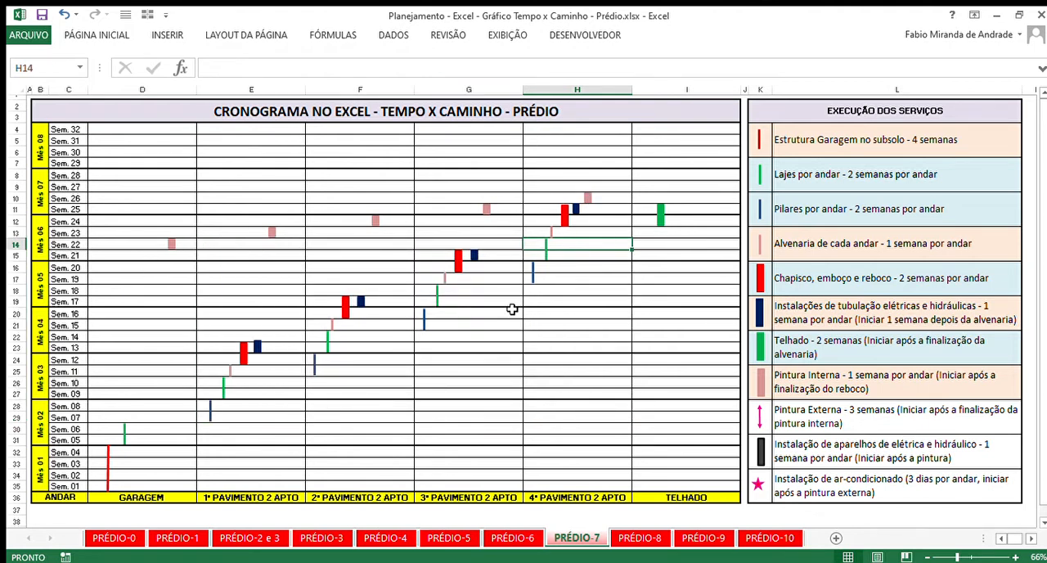
click(843, 387)
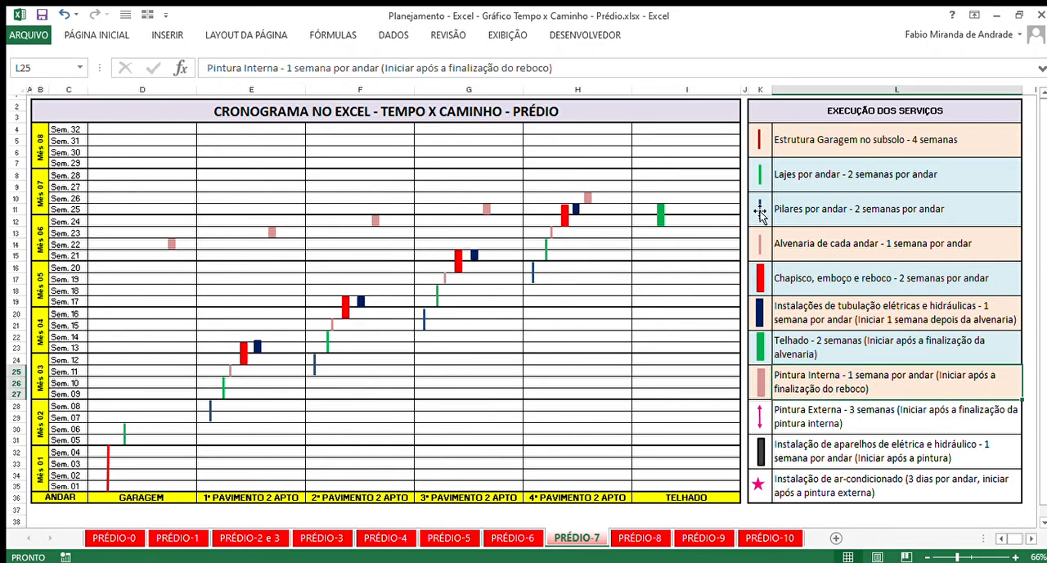
click(567, 217)
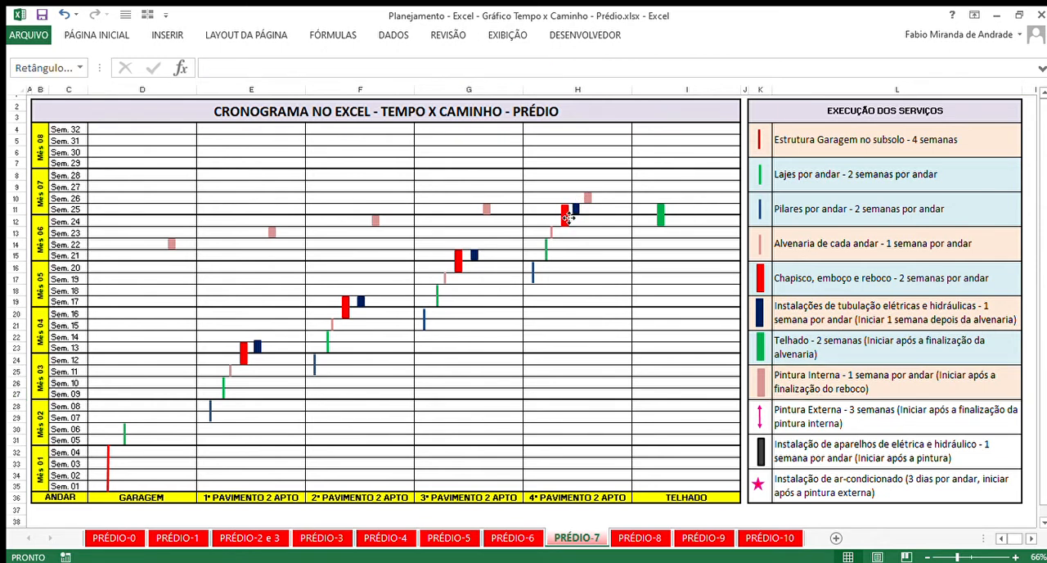
- Mark Sem. 25 where the 4th-floor plaster ends, then step the painting weeks back one by one from Sem. 26 to Sem. 22
click(17, 211)
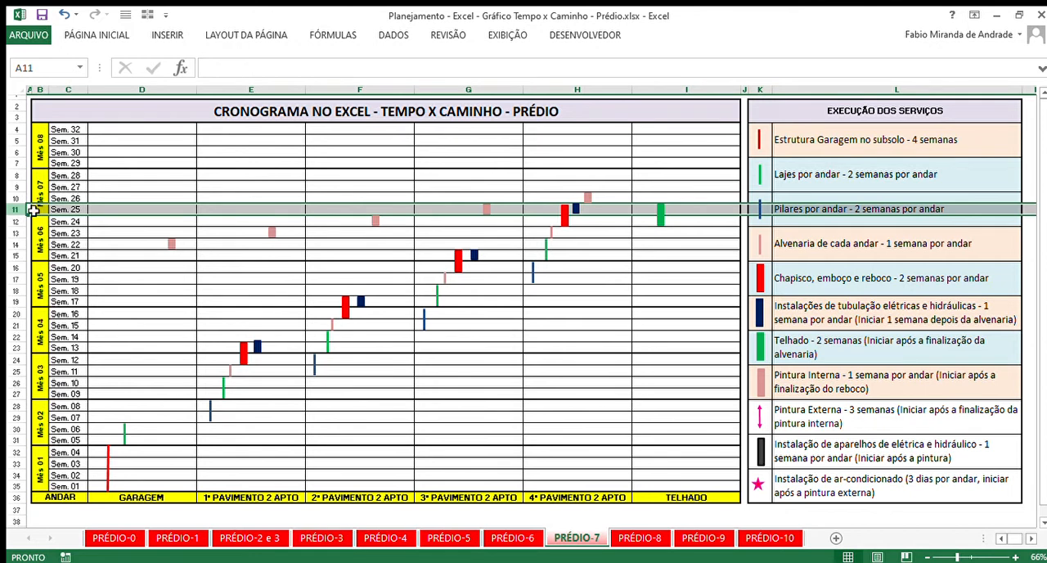
click(17, 202)
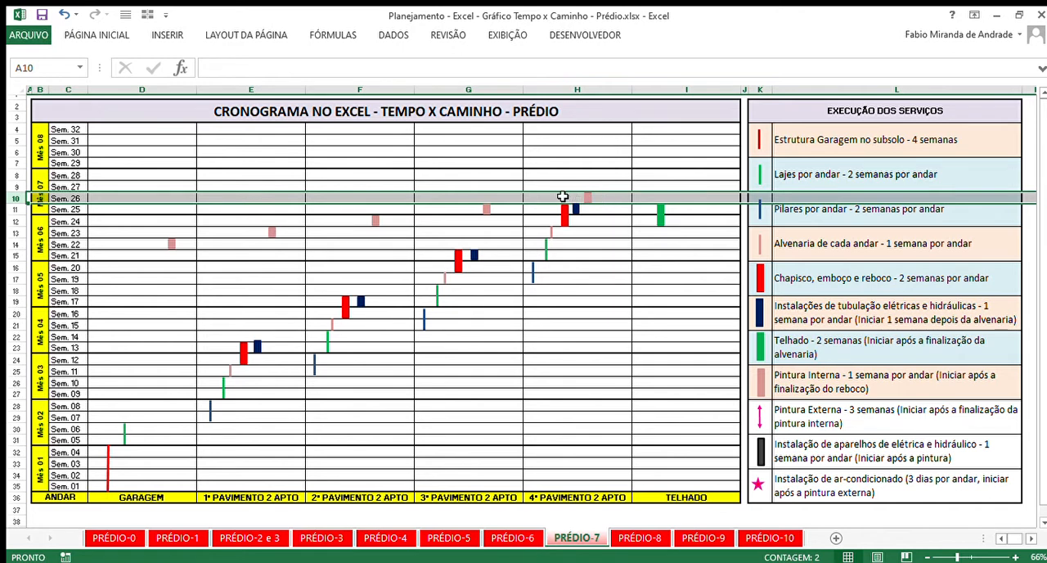
click(16, 210)
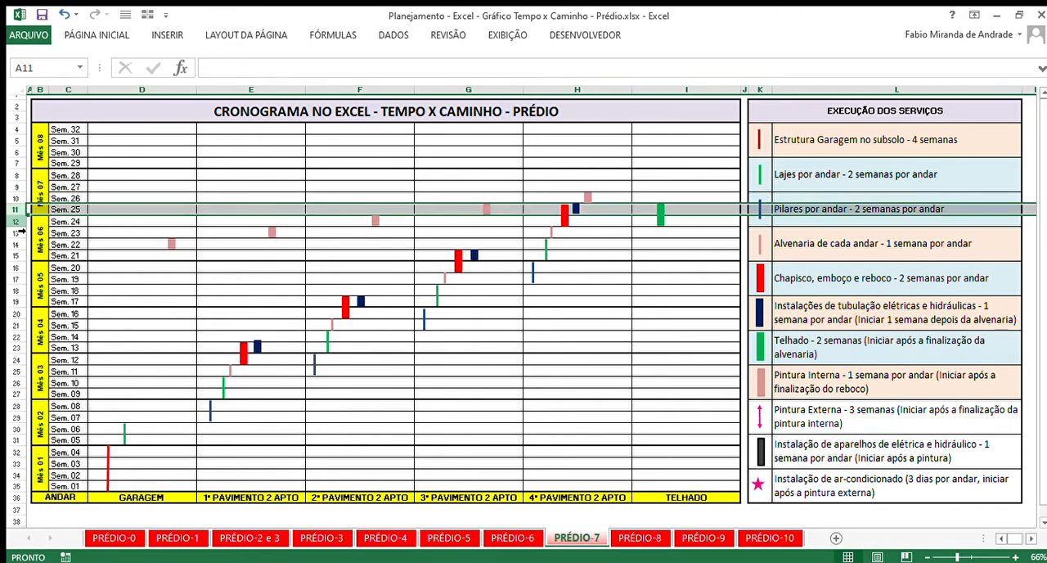
click(16, 222)
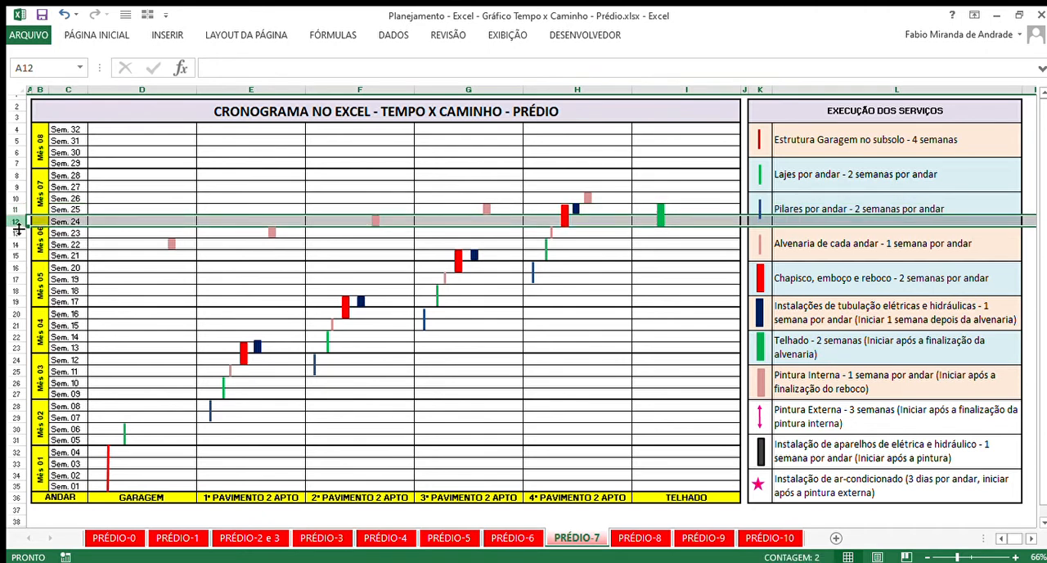
click(22, 234)
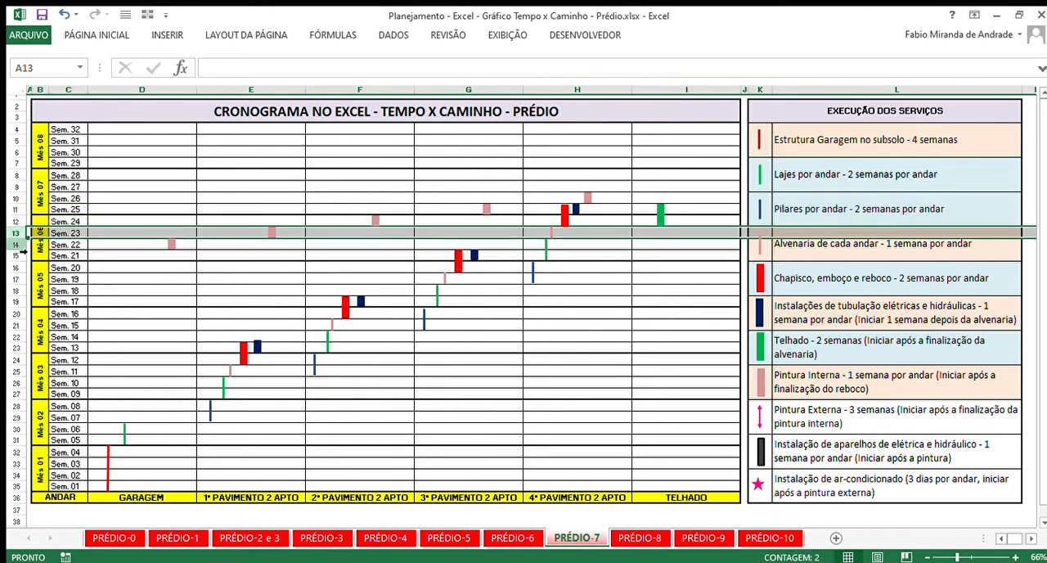
click(22, 245)
click(568, 317)
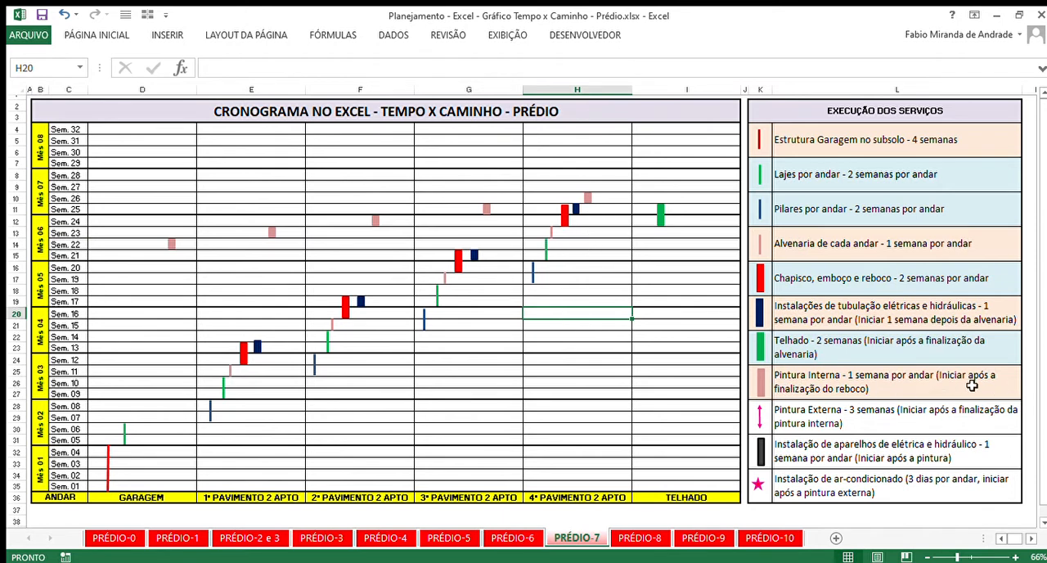
- Check the 3rd- and 4th-floor painting around Sem. 26, then compare the 1st floor's plaster end in Sem. 13 with its painting in Sem. 23
click(606, 199)
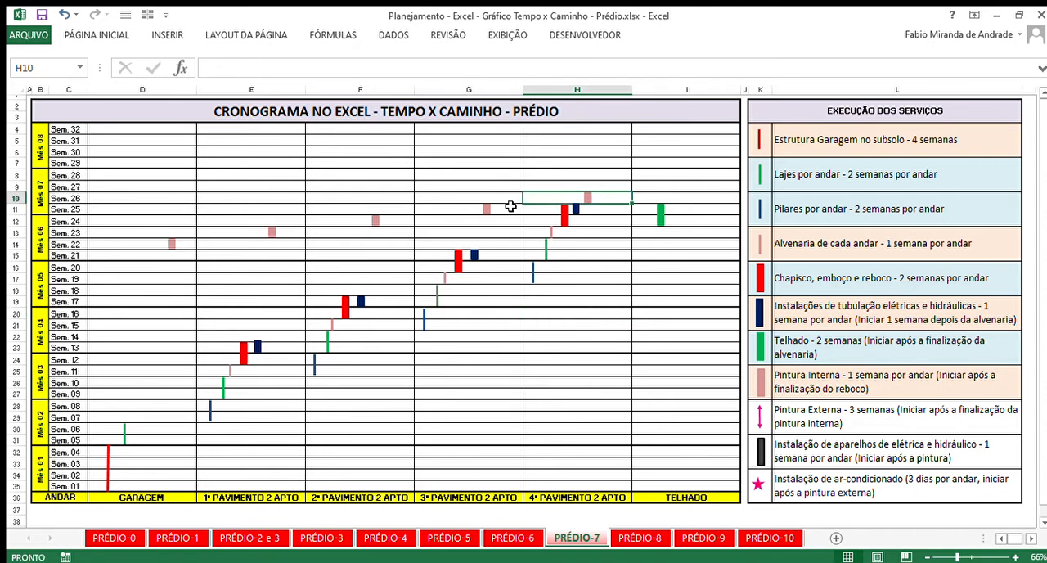
click(472, 203)
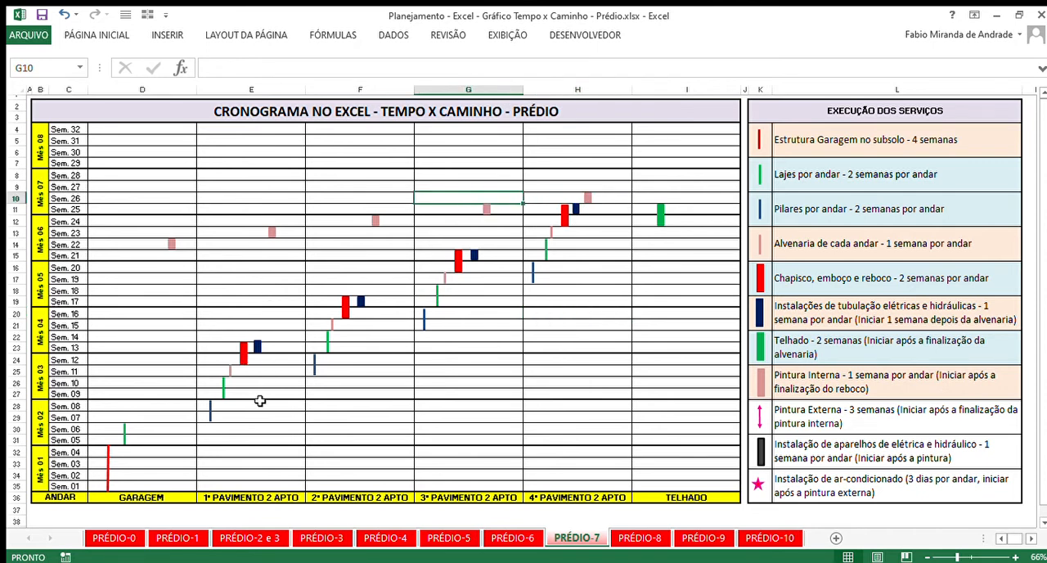
click(221, 345)
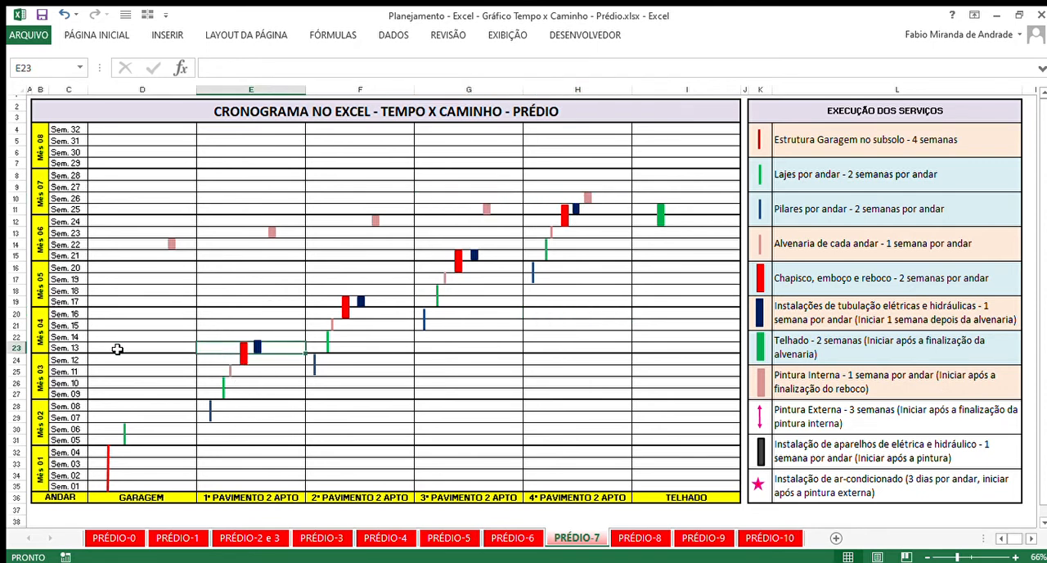
click(16, 347)
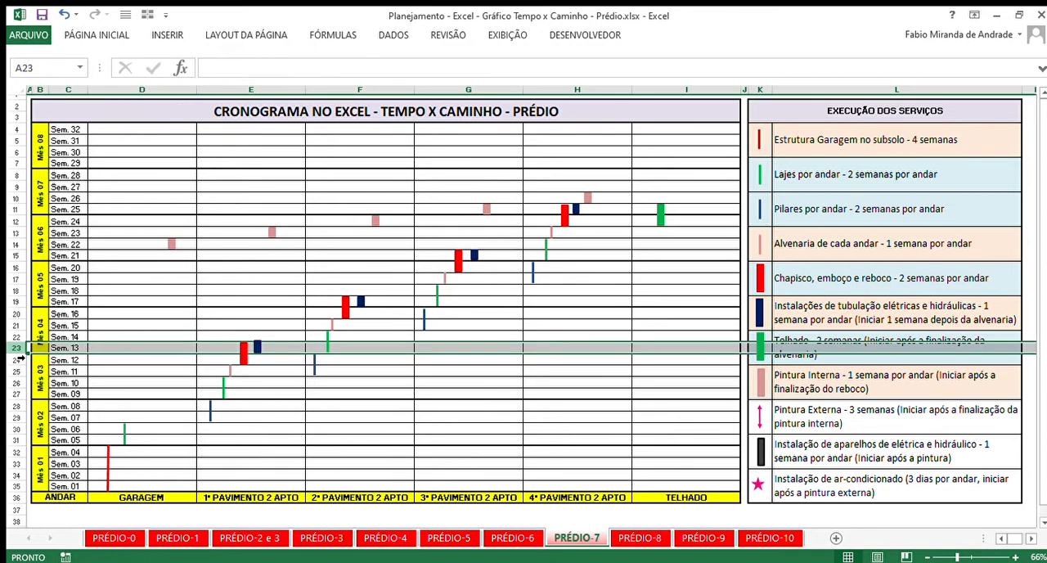
click(15, 233)
click(268, 256)
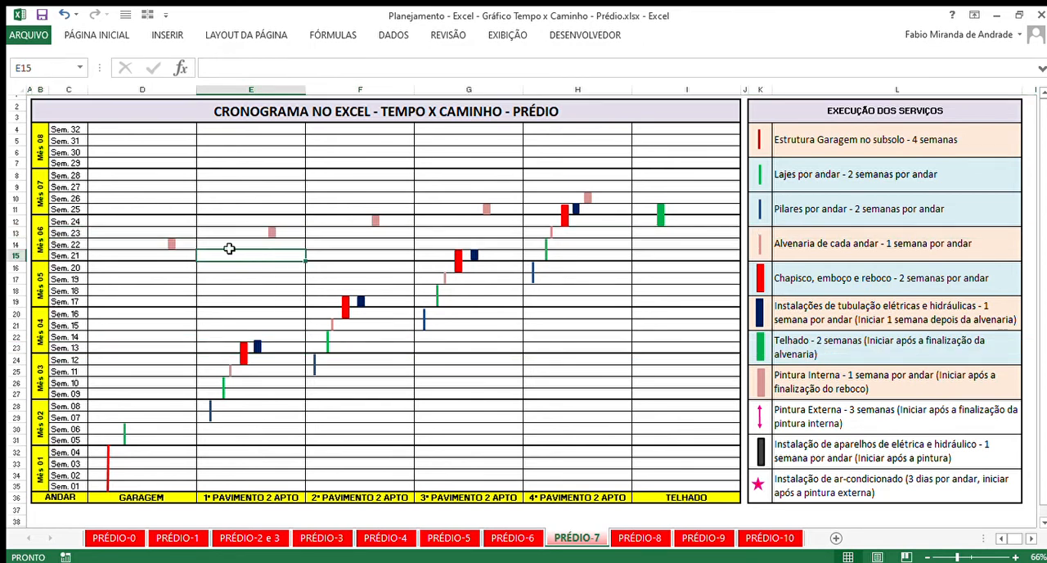
- Highlight the Pintura Interna range from the garage to the 4th floor, then the whole weeks Sem. 22 to Sem. 26
drag(149, 248, 568, 210)
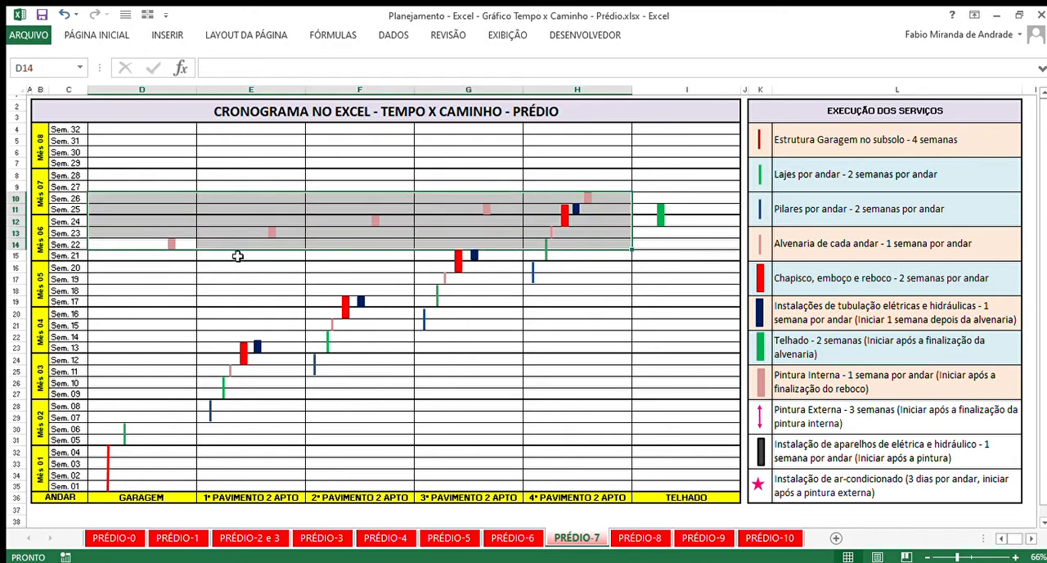
click(215, 246)
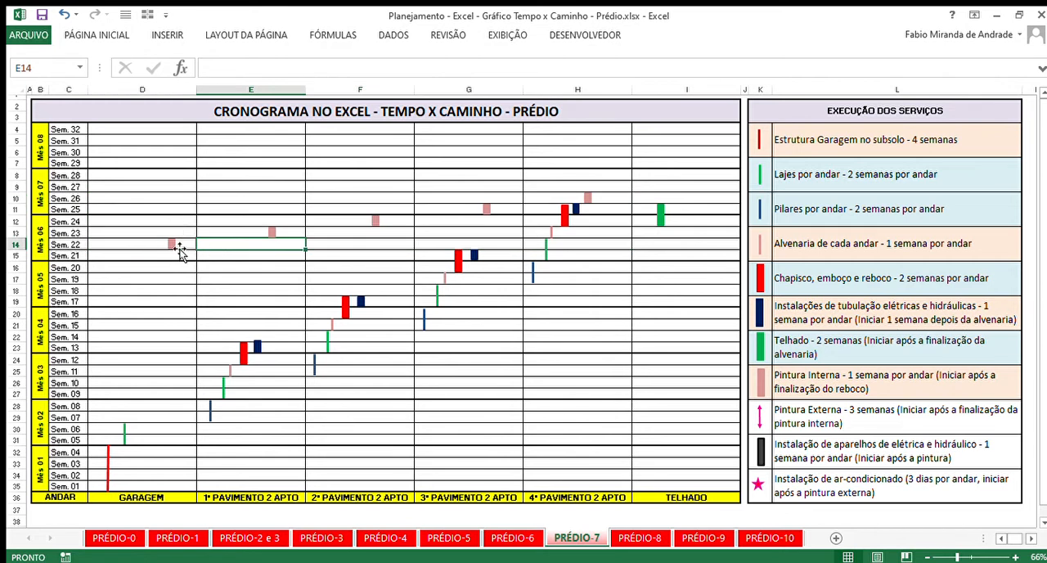
click(16, 245)
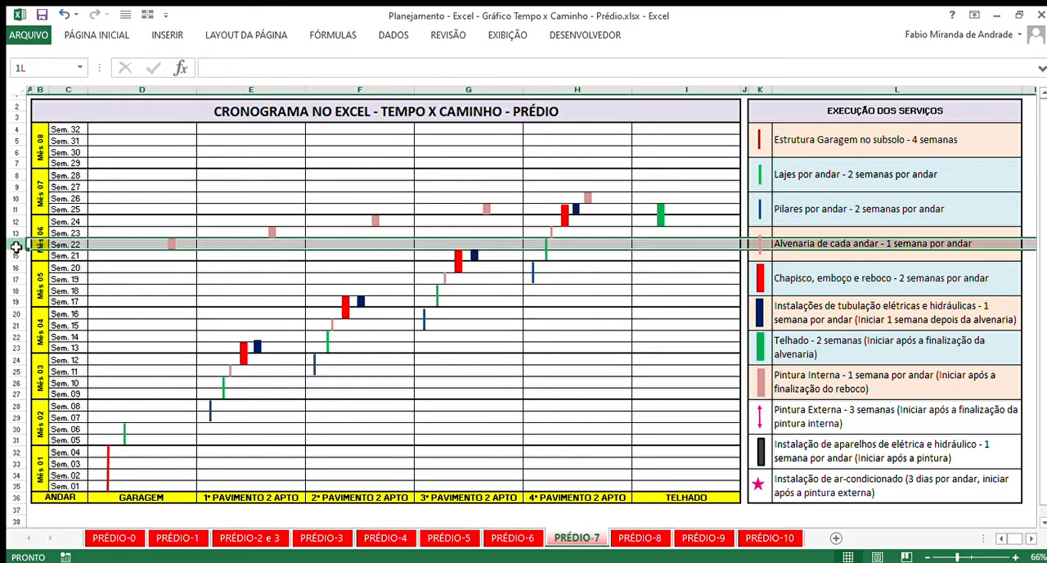
drag(16, 246, 11, 199)
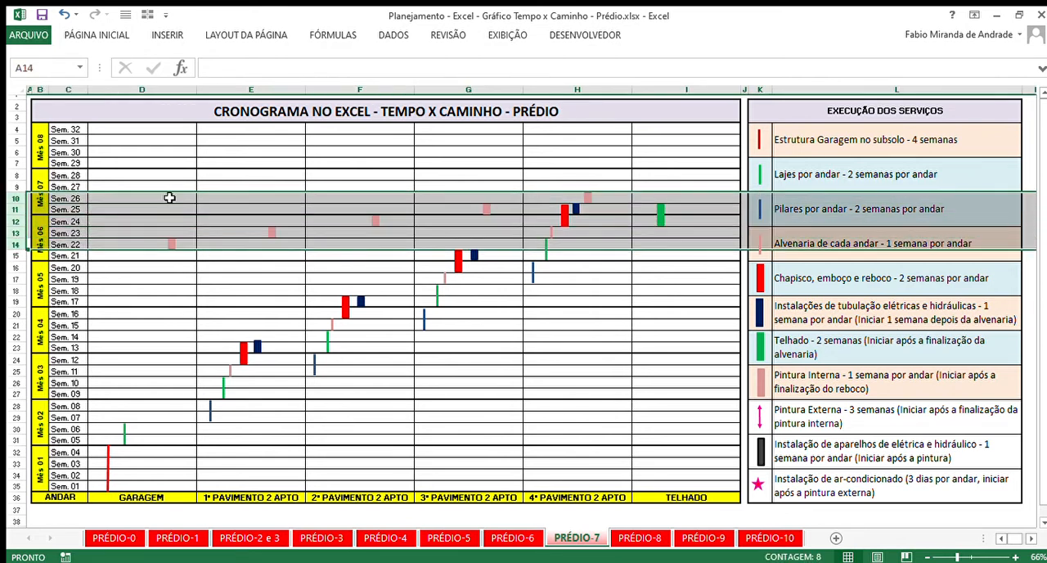
click(600, 244)
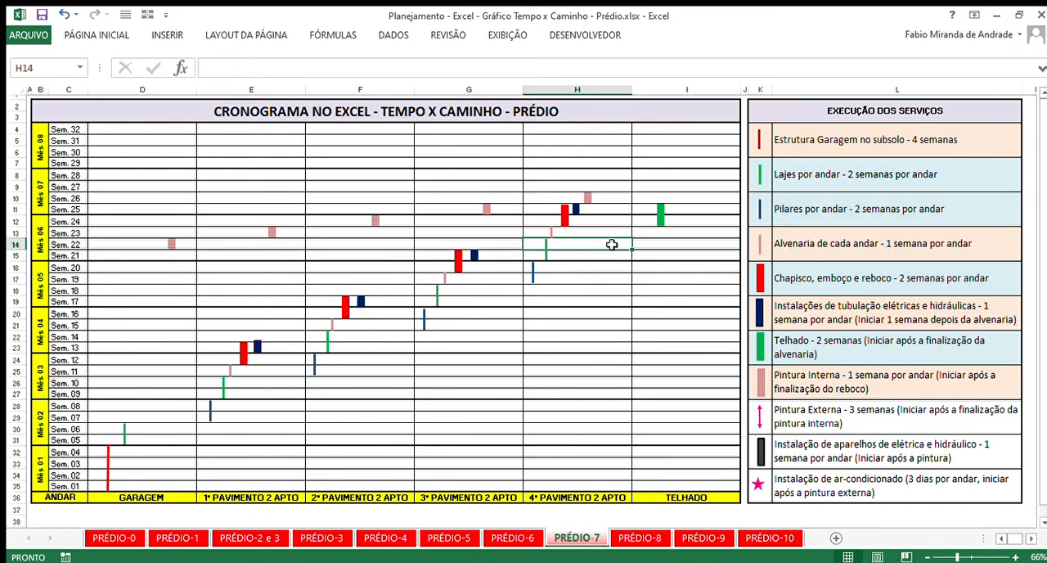
- Open the PRÉDIO-8 sheet and examine the Pintura Externa entry alongside the Pintura Interna entry in the service list
click(620, 536)
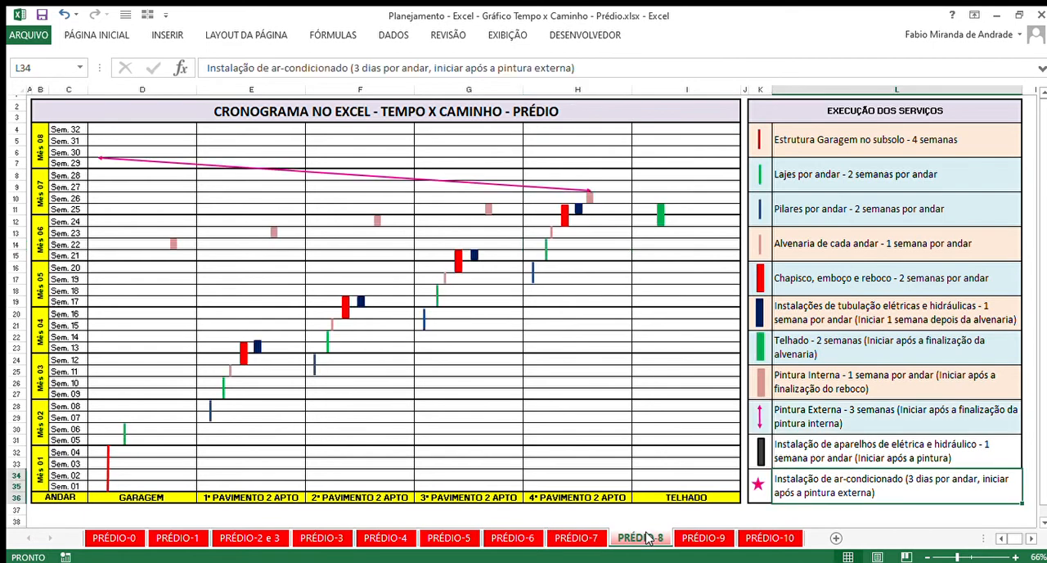
click(815, 418)
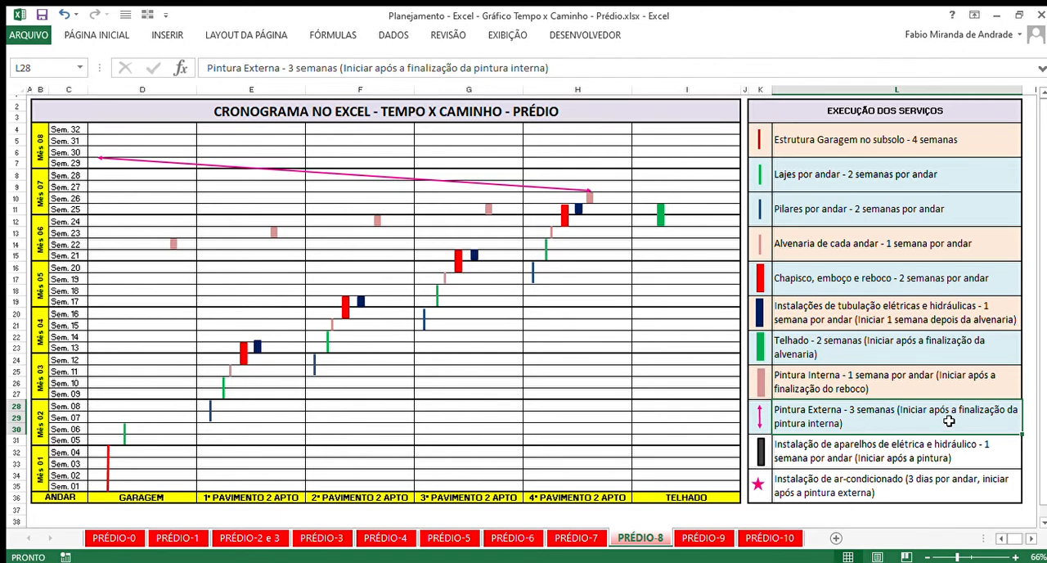
click(984, 389)
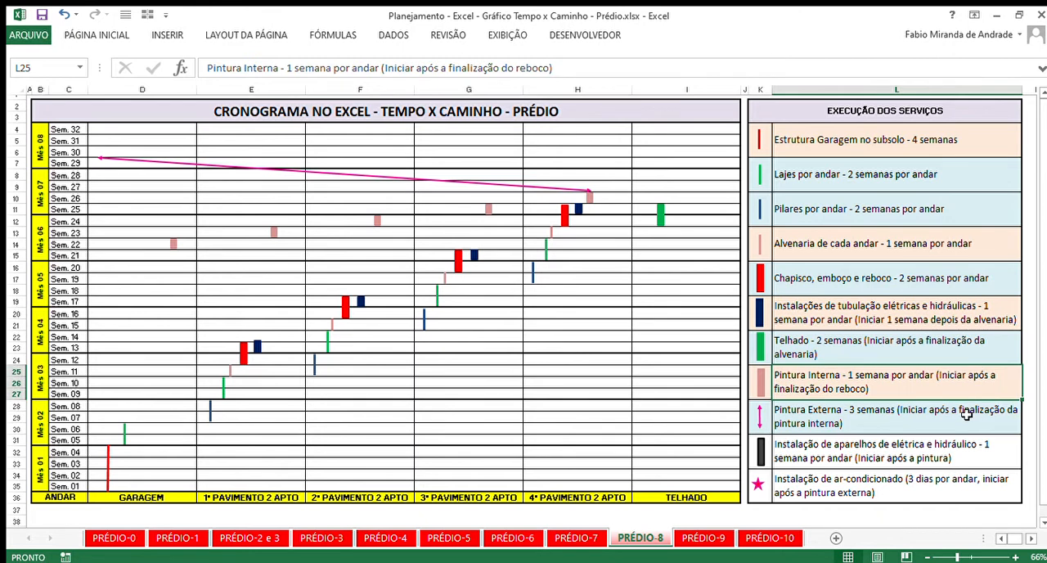
click(967, 415)
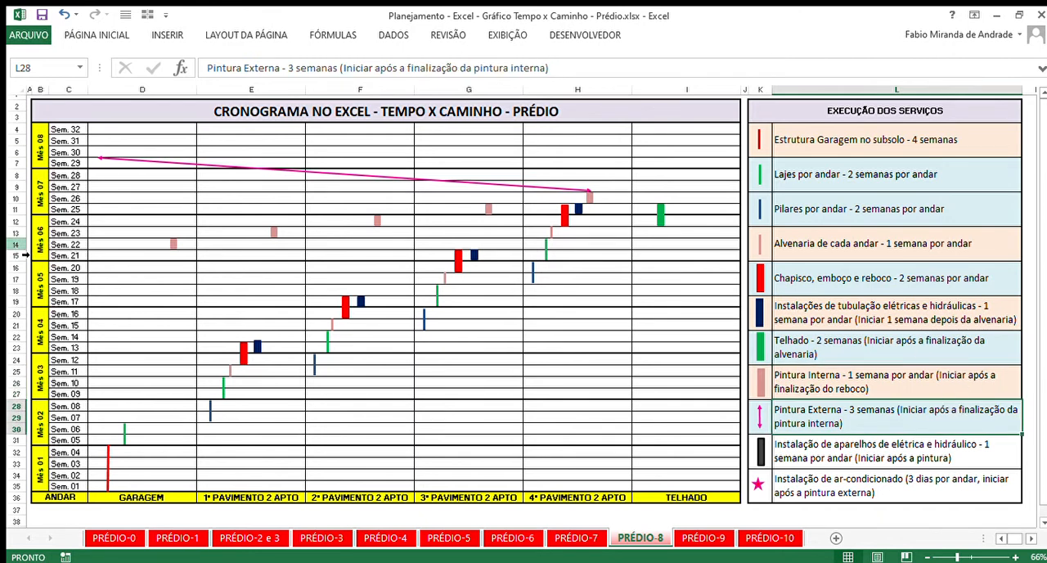
- Highlight the interior painting weeks Sem. 22 to 26, then the exterior painting weeks Sem. 27 to 29
click(19, 246)
drag(23, 246, 84, 201)
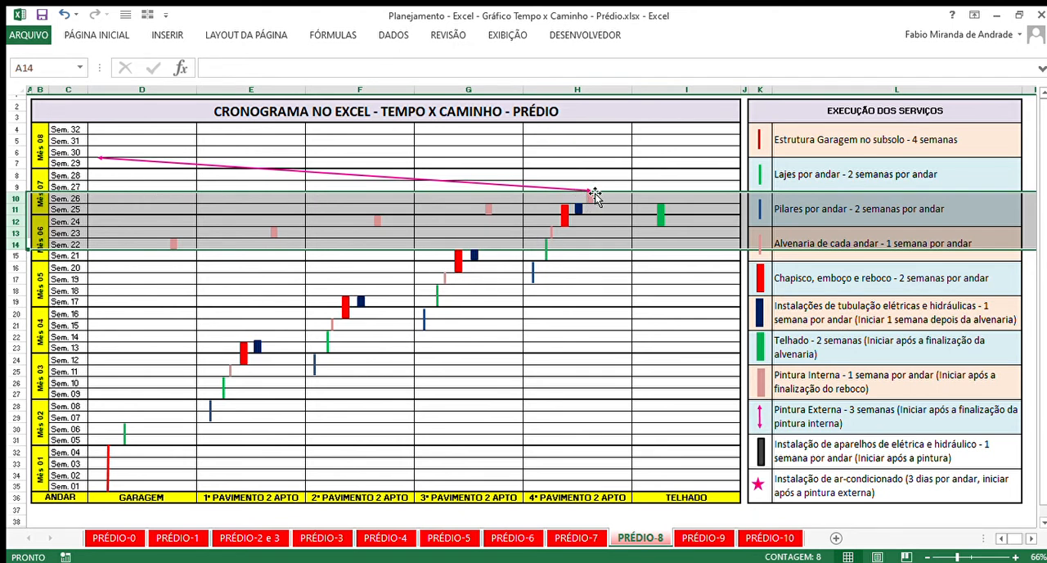
click(12, 187)
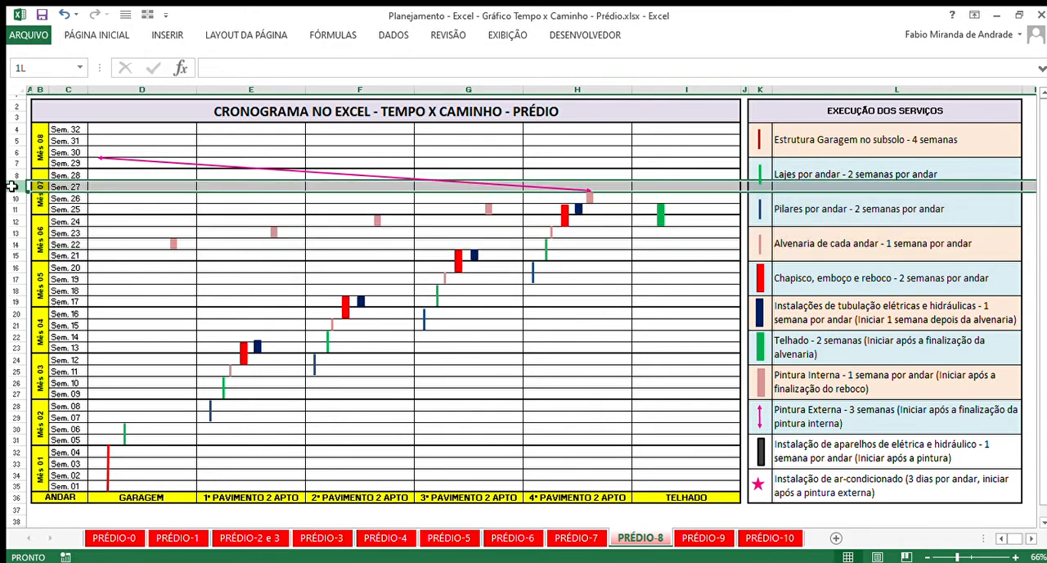
drag(12, 187, 14, 164)
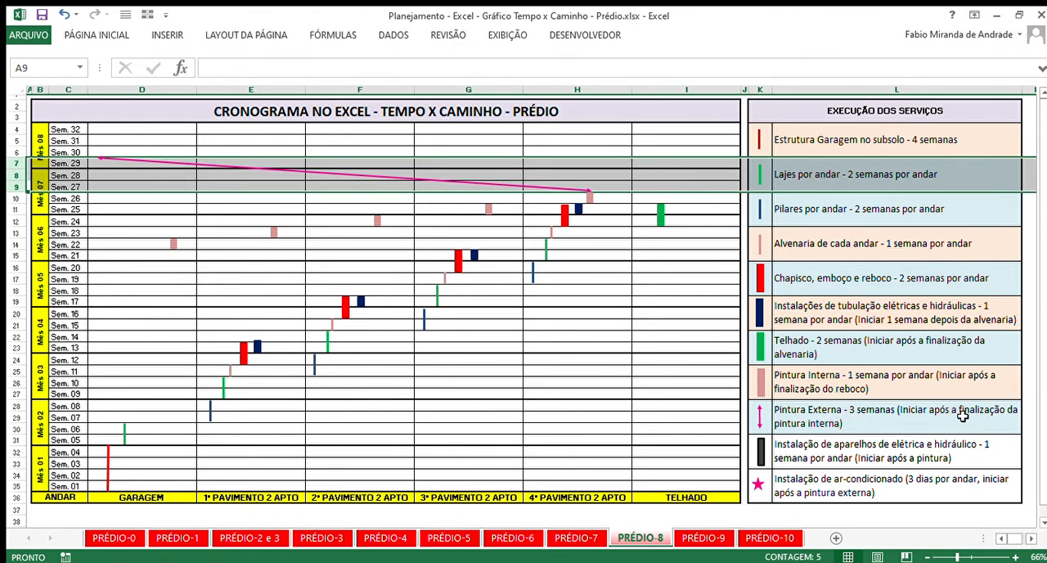
click(608, 198)
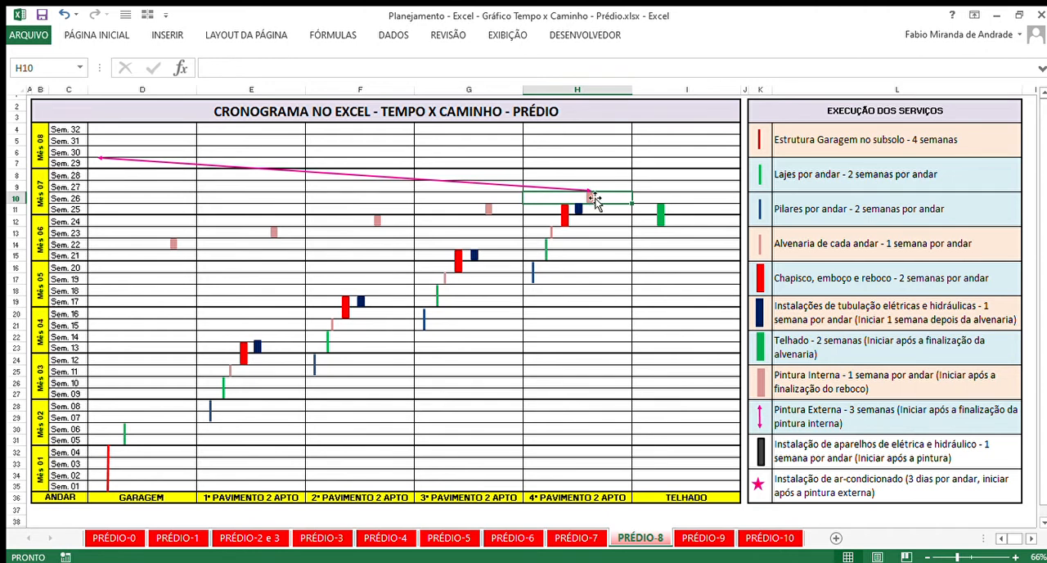
- Trace the Pintura Externa arrow from the 4th floor in Sem. 27 through Sem. 28 down to the garage in Sem. 29
click(465, 183)
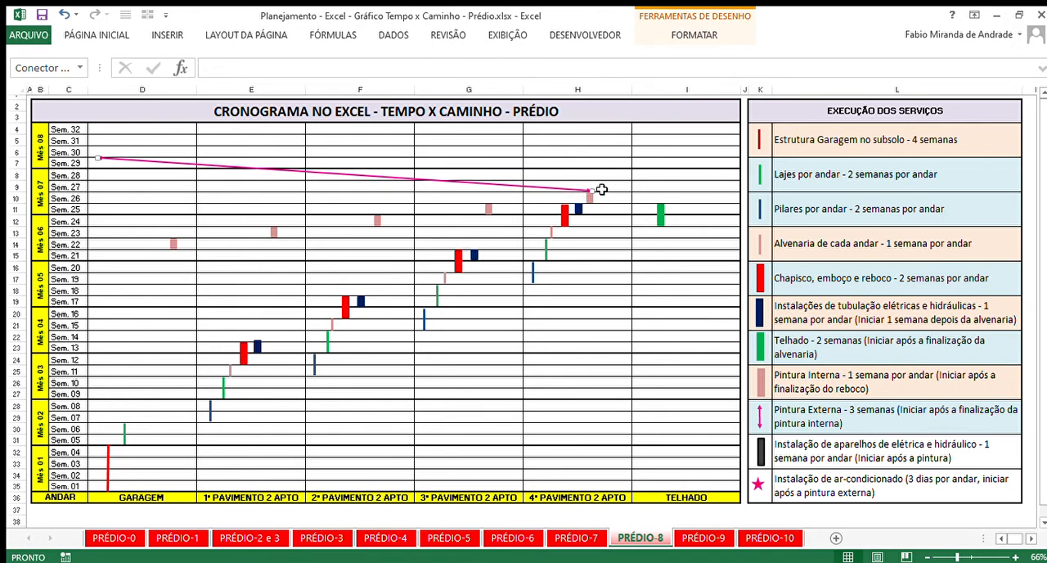
drag(601, 189, 15, 166)
click(18, 189)
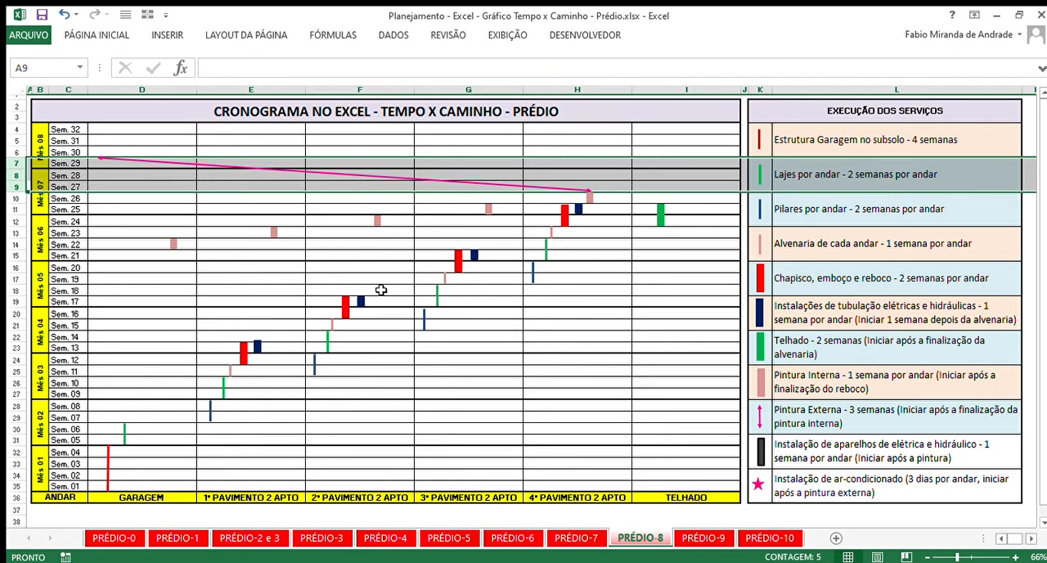
click(16, 175)
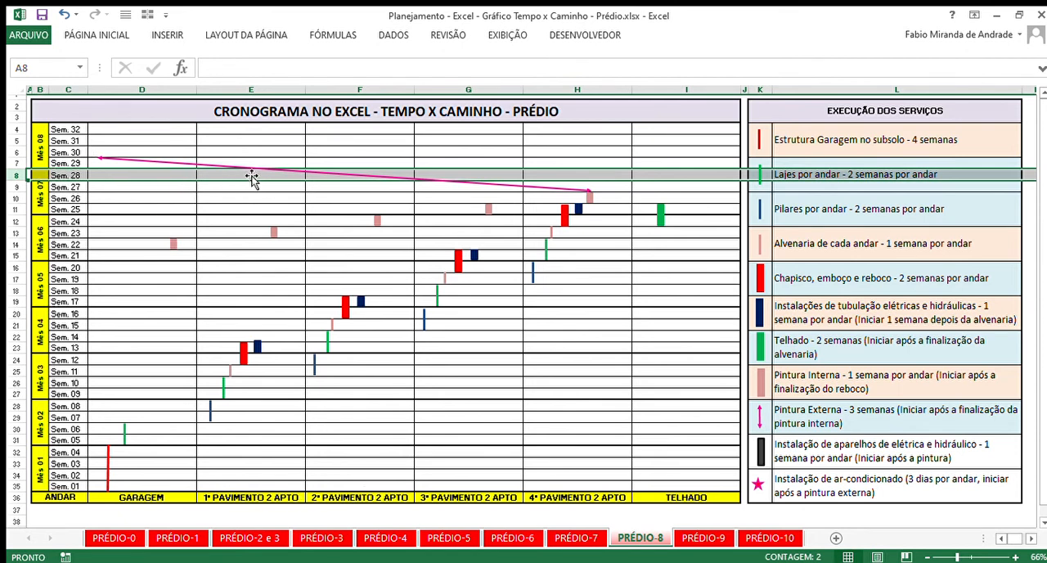
click(18, 164)
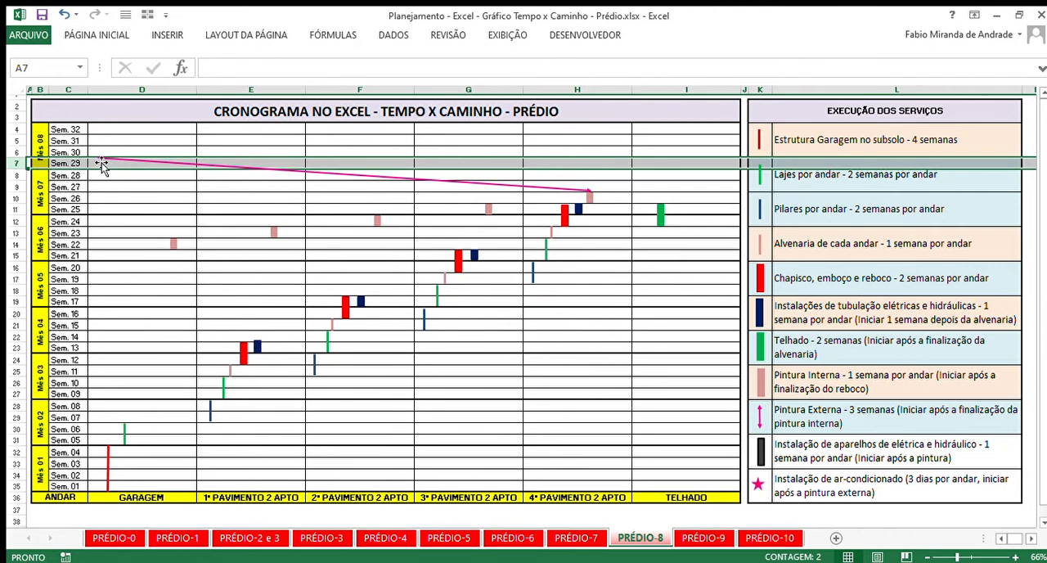
click(141, 497)
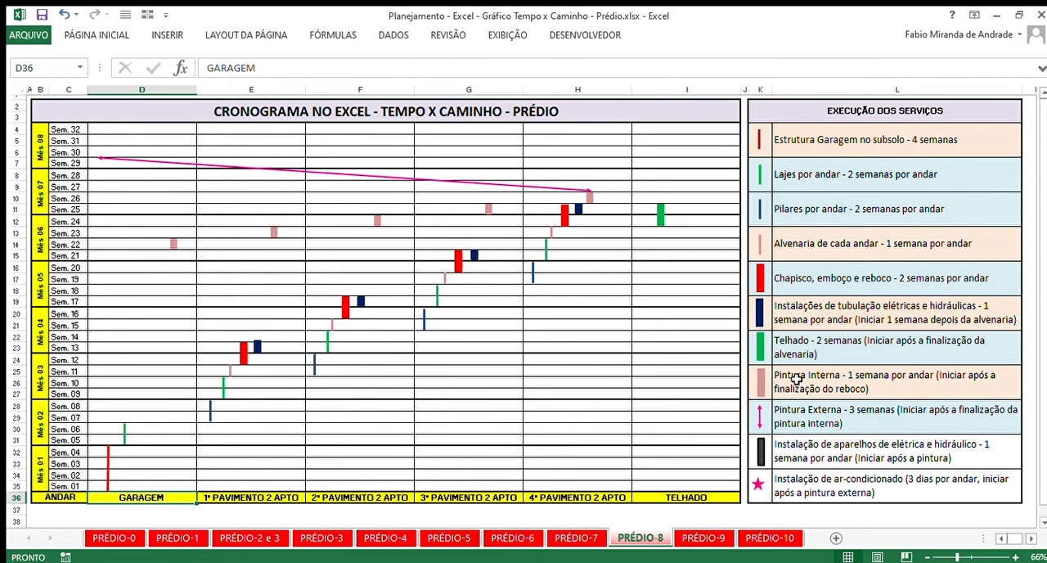
- Highlight the full painting period from Sem. 22 to Sem. 29, then open the PRÉDIO-9 sheet
click(20, 246)
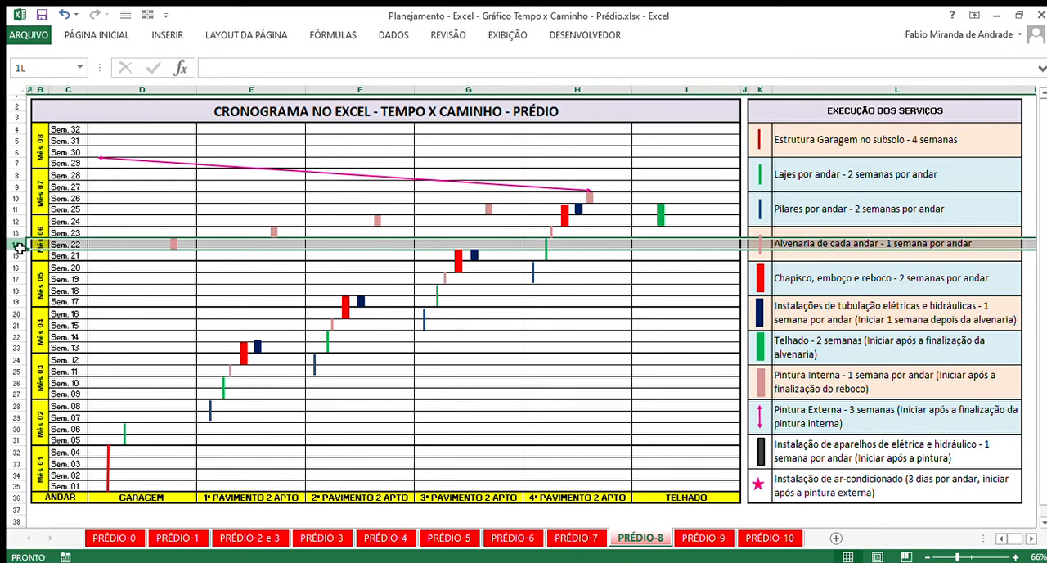
drag(21, 248, 15, 170)
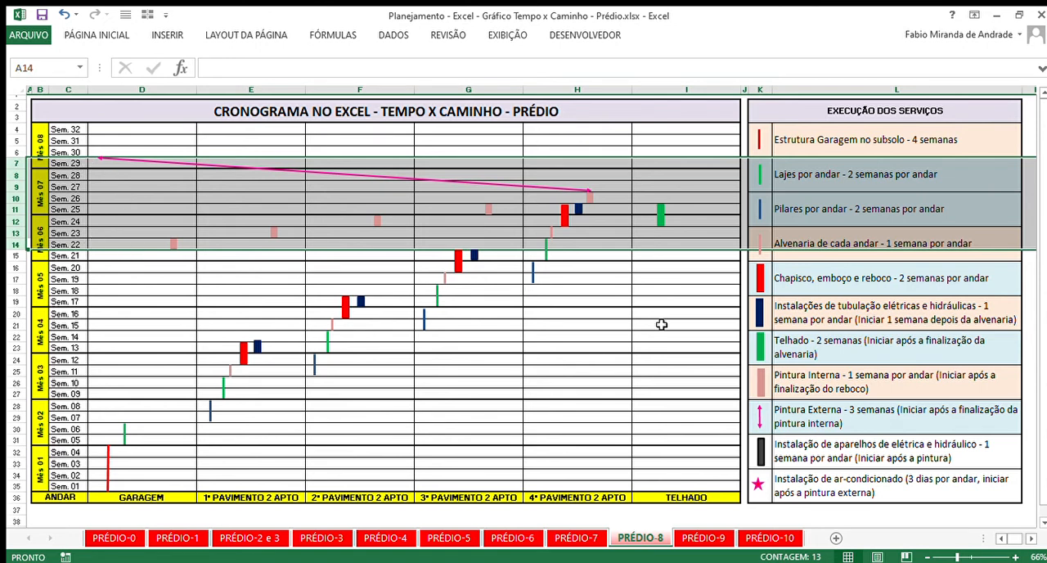
click(696, 540)
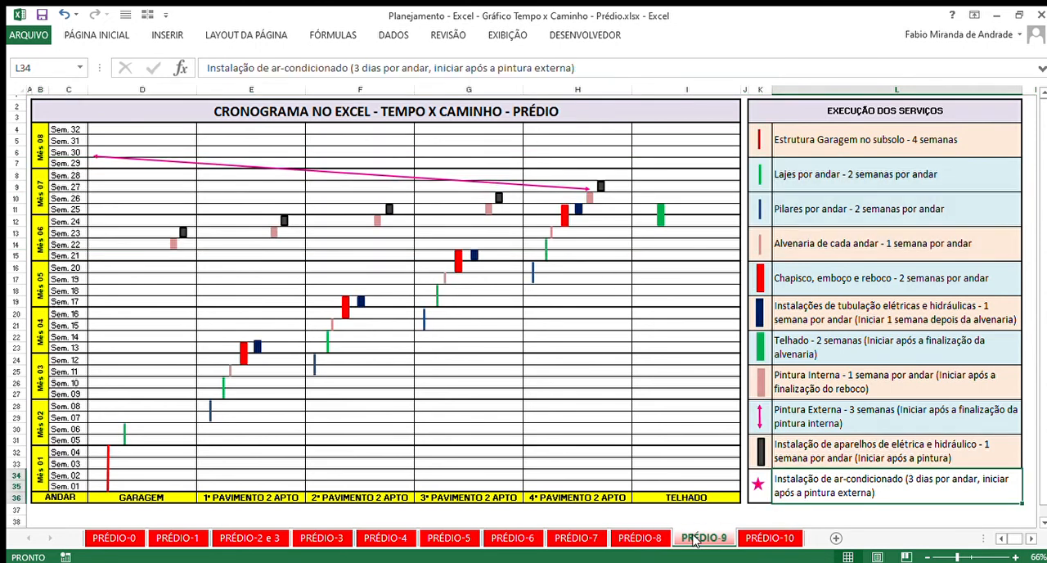
- Compare the Instalação de aparelhos de elétrica e hidráulico entry with the Instalações de tubulação entry in the service list
click(850, 460)
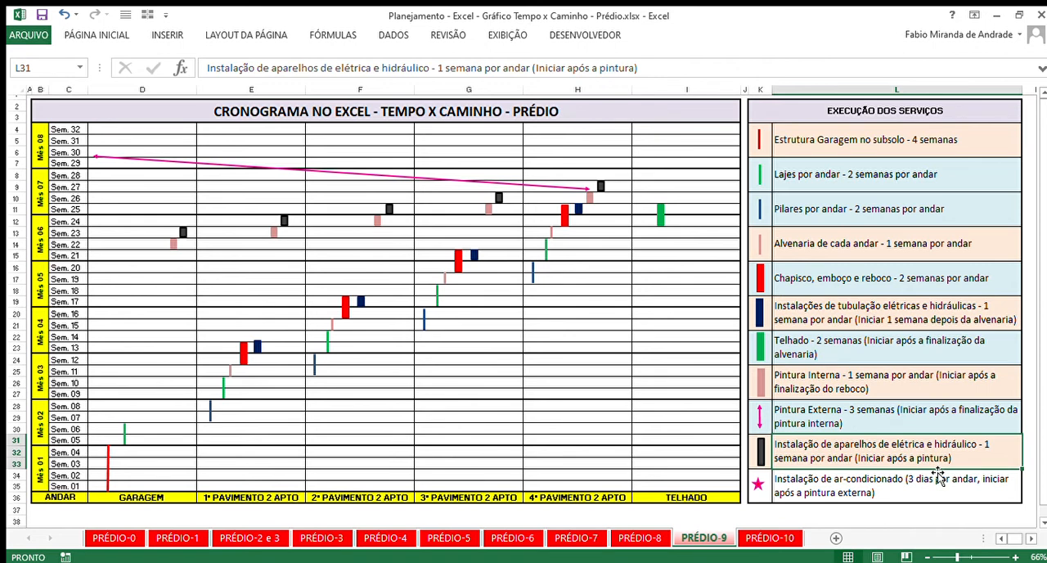
click(846, 315)
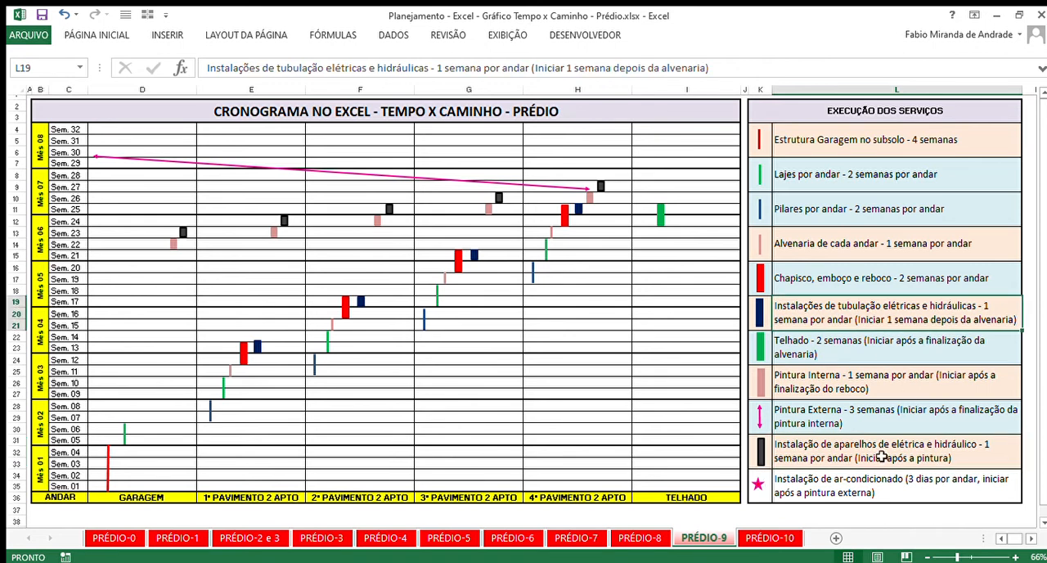
drag(882, 456, 765, 446)
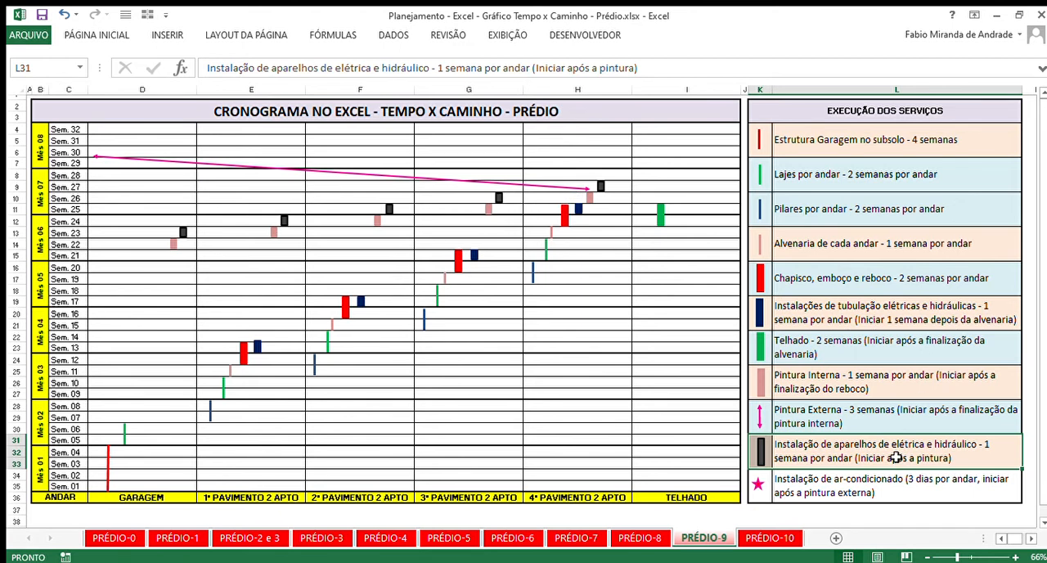
- Trace the electrical and plumbing appliance markers on the 4th, 3rd and 2nd floors in the schedule
click(609, 189)
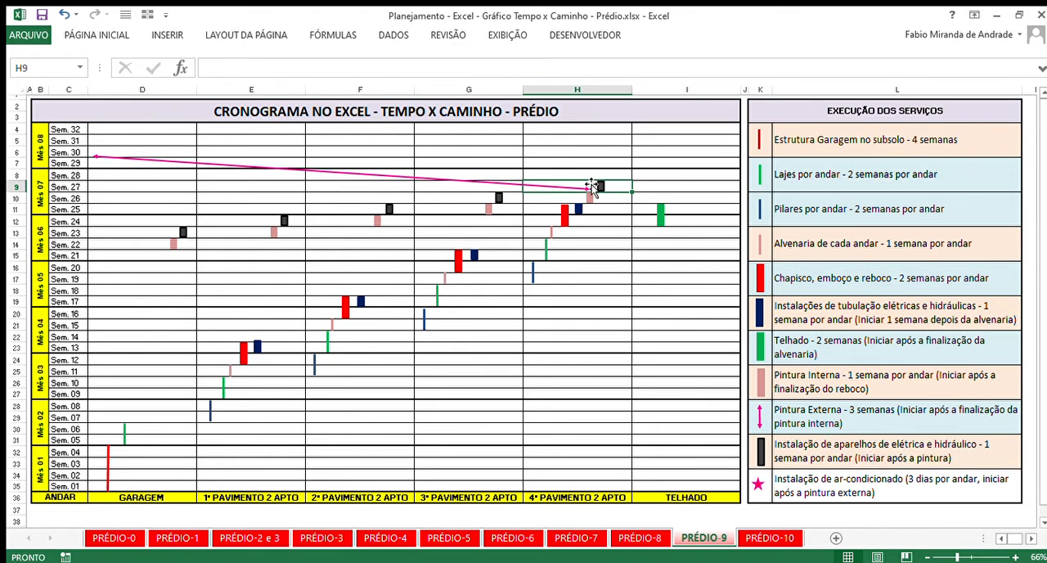
click(499, 199)
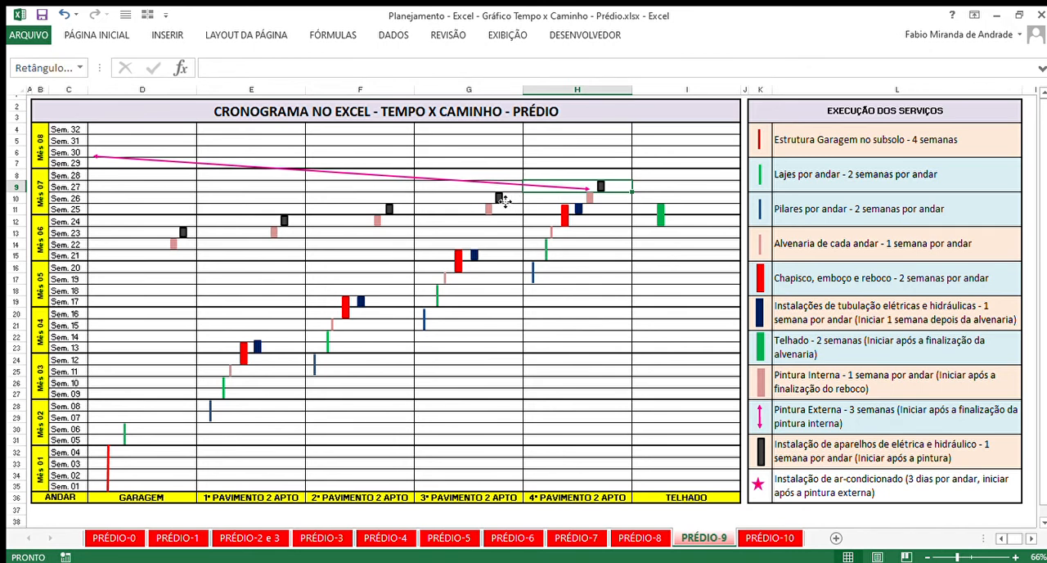
click(389, 210)
click(623, 181)
- Highlight the appliance installation weeks from Sem. 23 to Sem. 27
drag(16, 232, 20, 198)
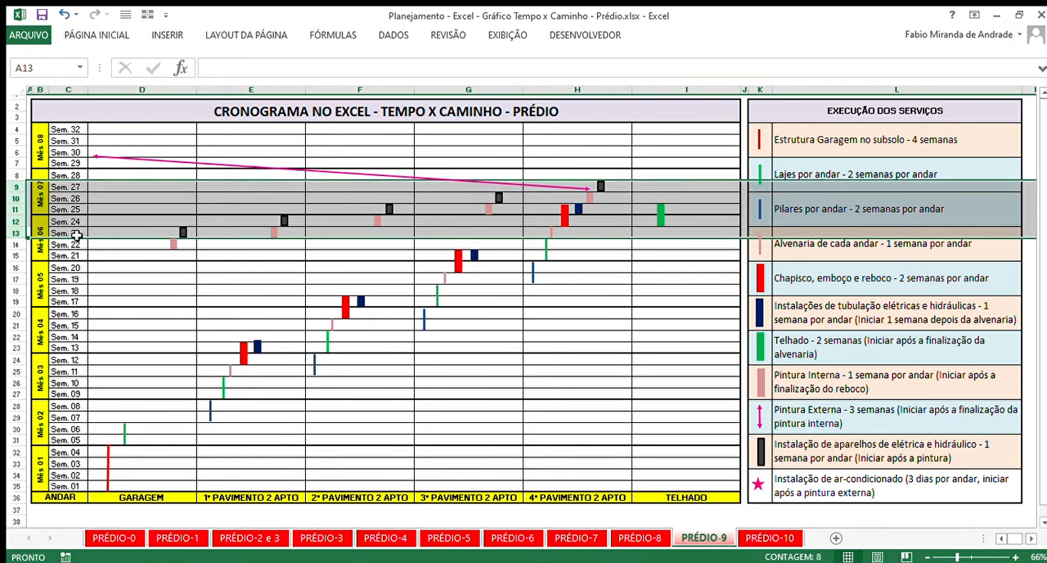
click(15, 233)
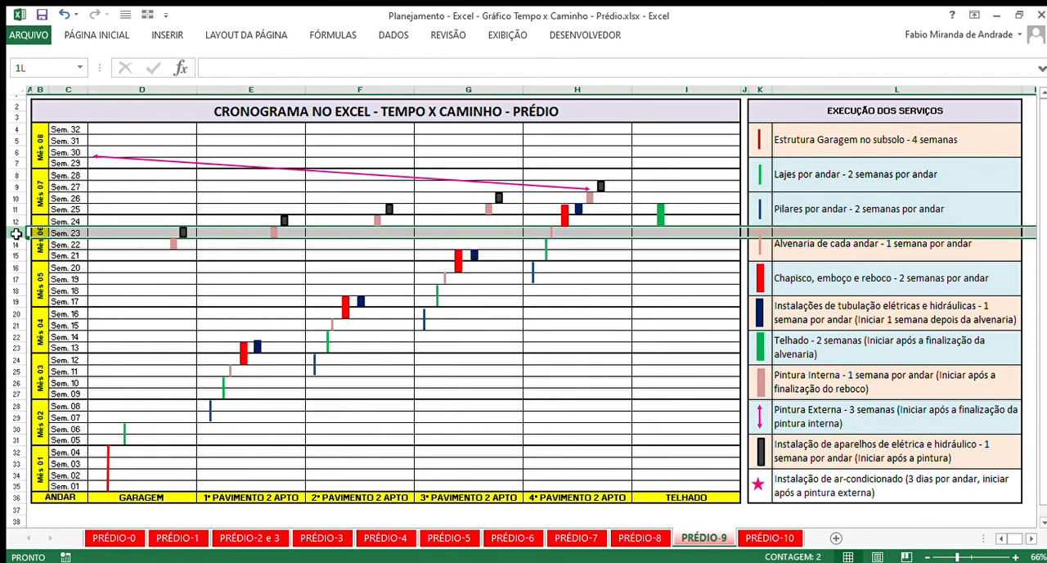
drag(15, 233, 14, 187)
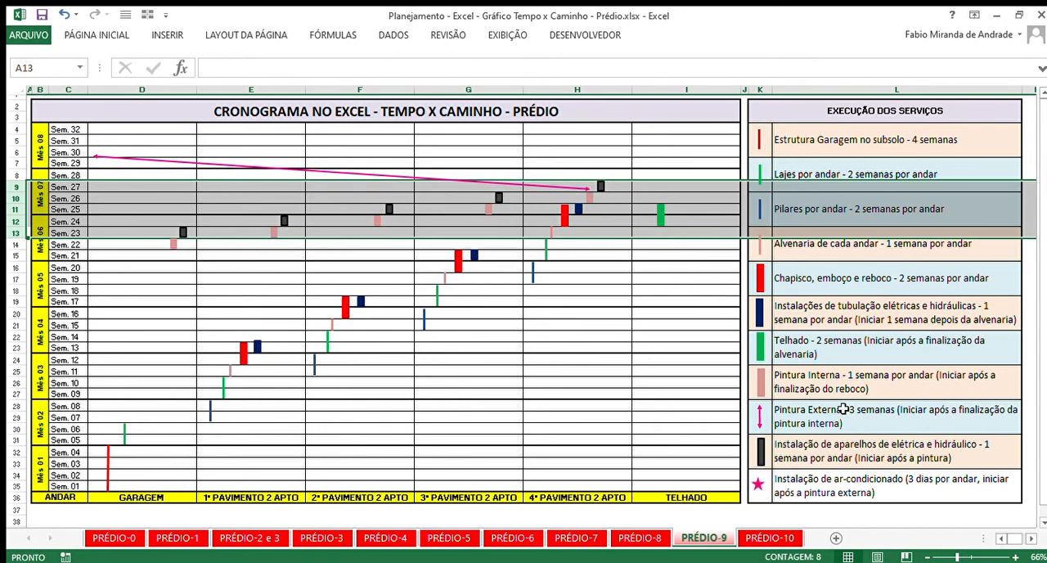
- Open the PRÉDIO-10 sheet and examine the Instalação de ar-condicionado entry alongside the Pintura Externa and appliance installation entries
click(769, 537)
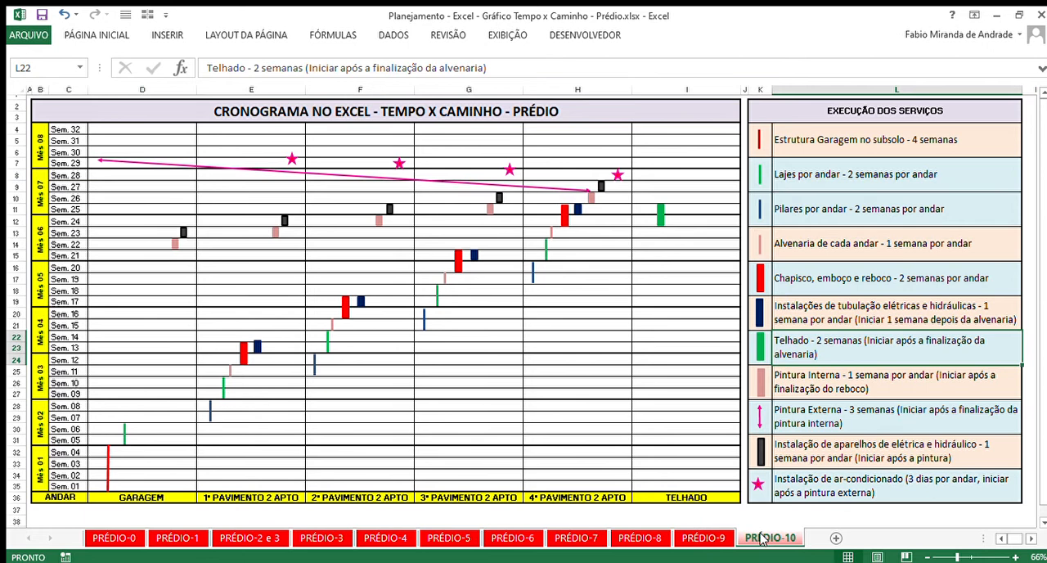
click(669, 406)
click(963, 416)
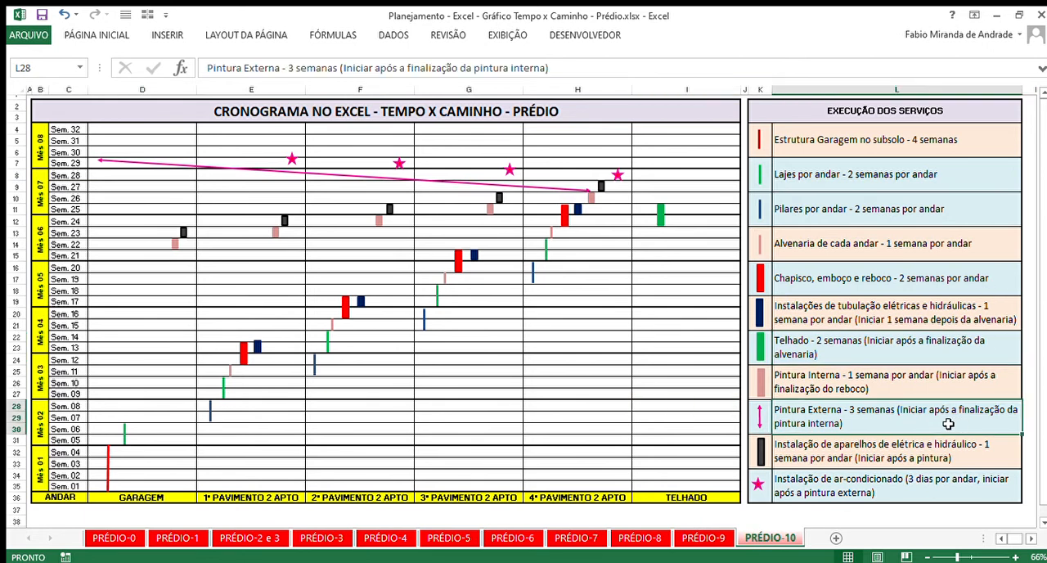
click(849, 501)
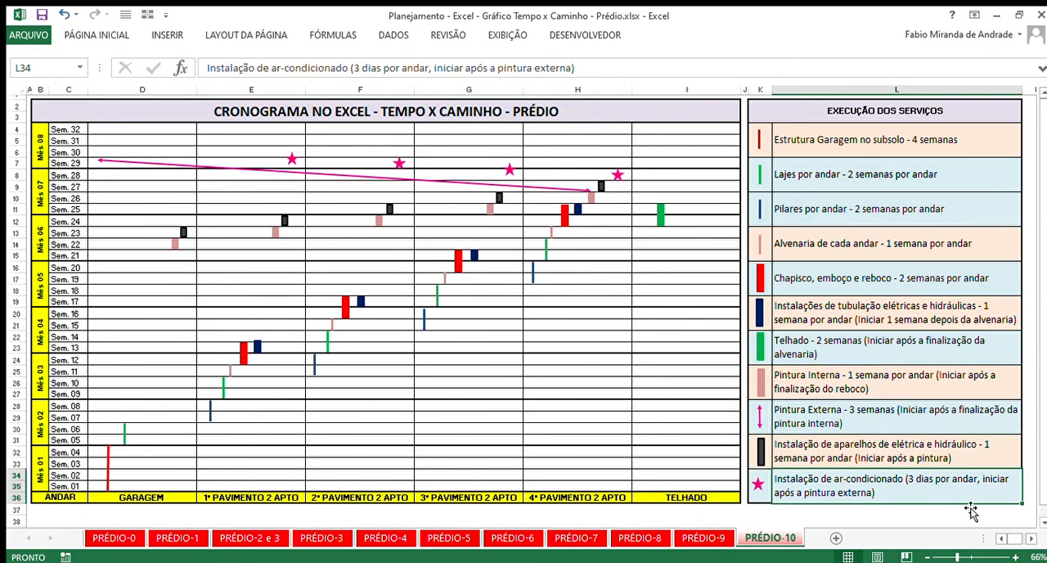
click(869, 453)
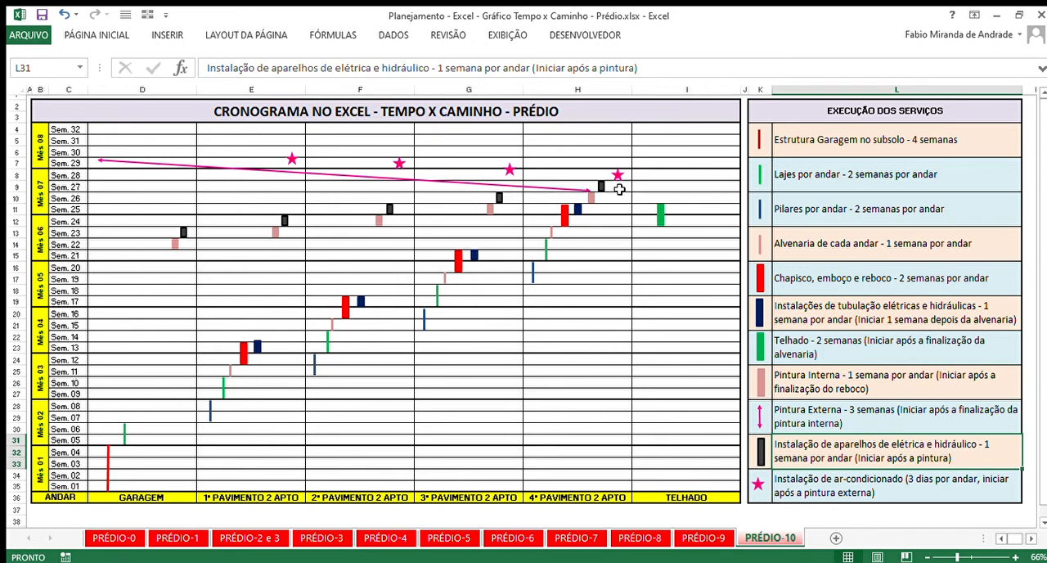
- Trace the Pintura Externa arrow from the 4th floor in Sem. 27 toward the 1st floor in Sem. 29, and select its service entry
click(588, 188)
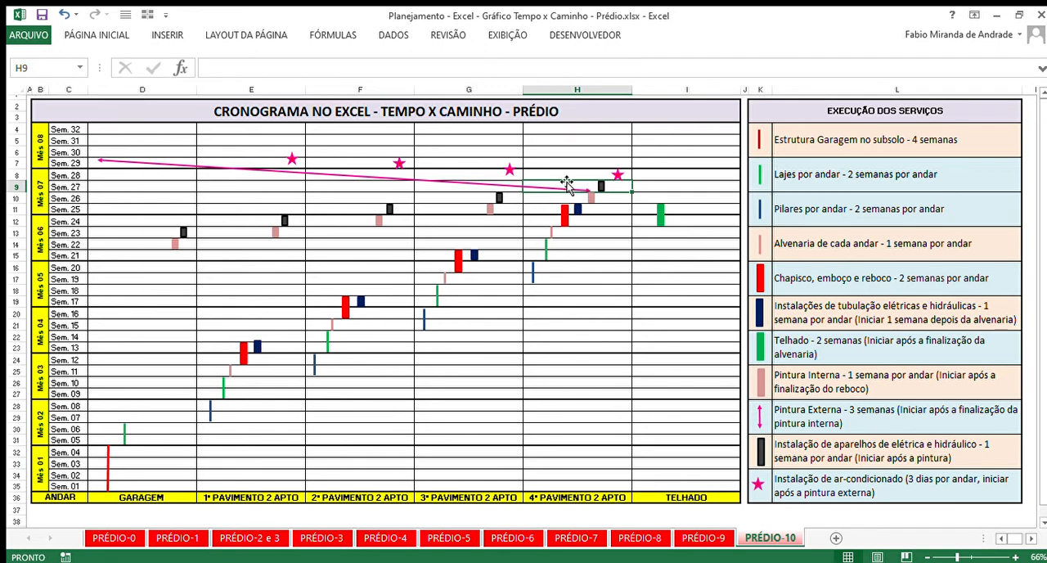
click(564, 186)
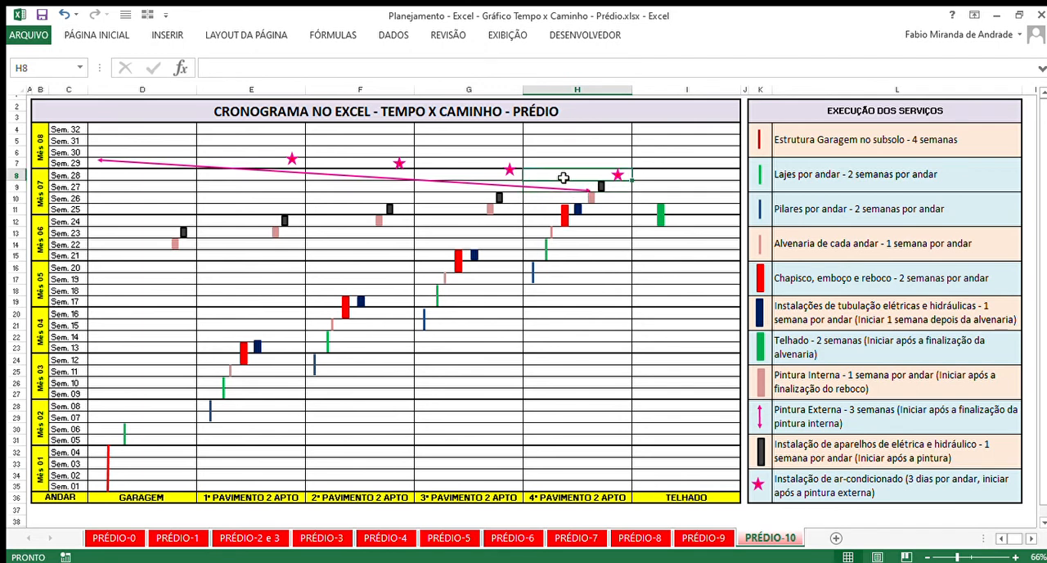
click(379, 165)
click(267, 163)
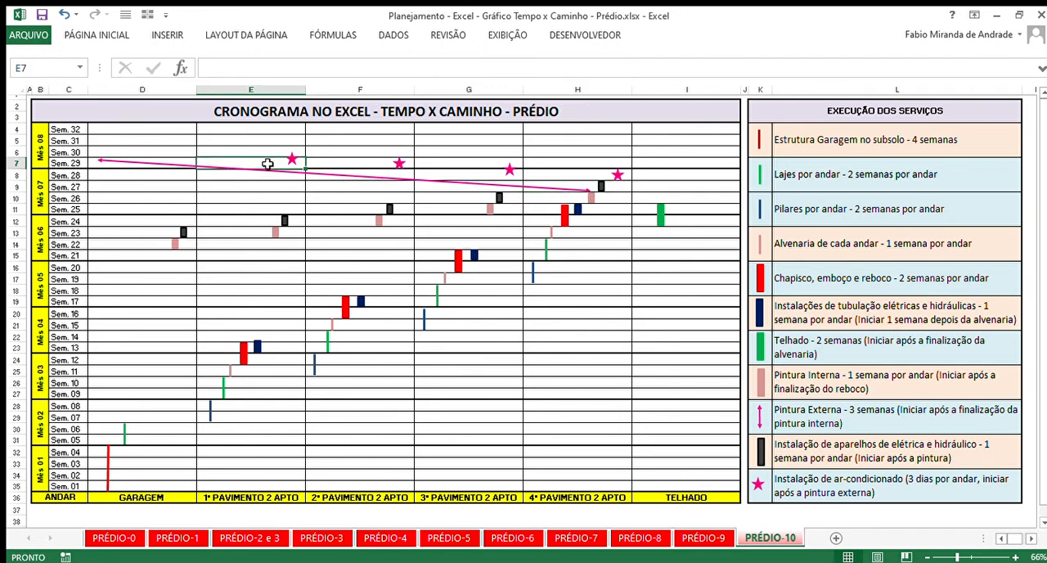
click(937, 418)
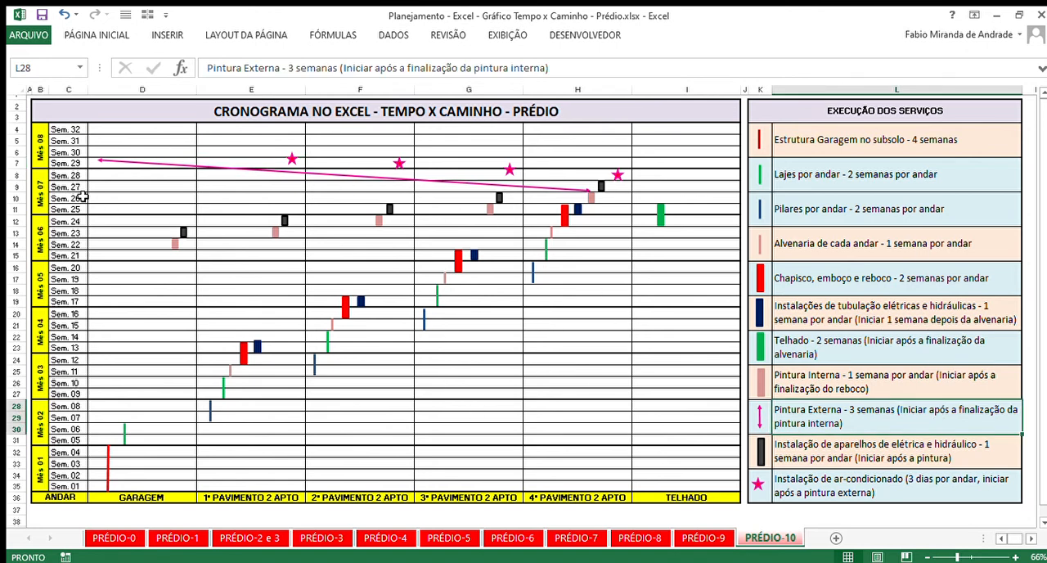
- Highlight the schedule weeks from Sem. 29 down to Sem. 01
click(12, 165)
drag(11, 168, 17, 488)
click(603, 373)
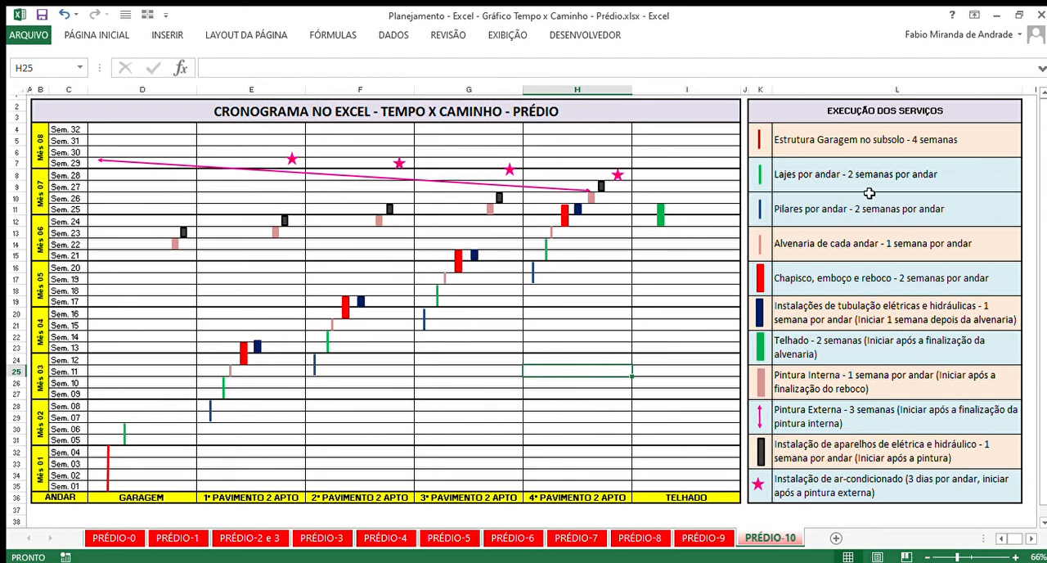
- Highlight the whole service list, then the schedule area from the 1st floor in Sem. 07 to the 4th floor in Sem. 23
drag(834, 144, 843, 493)
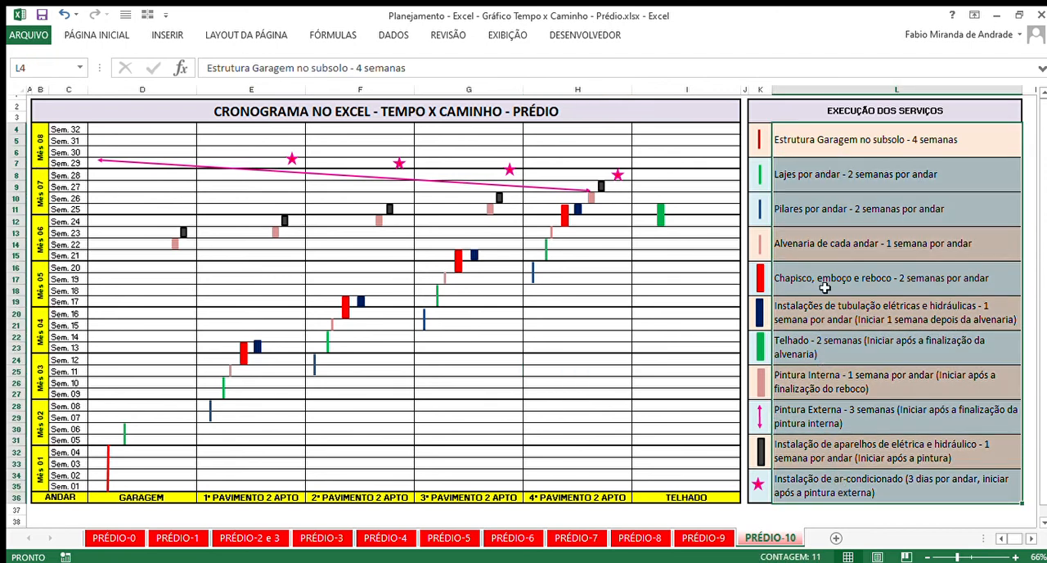
click(933, 347)
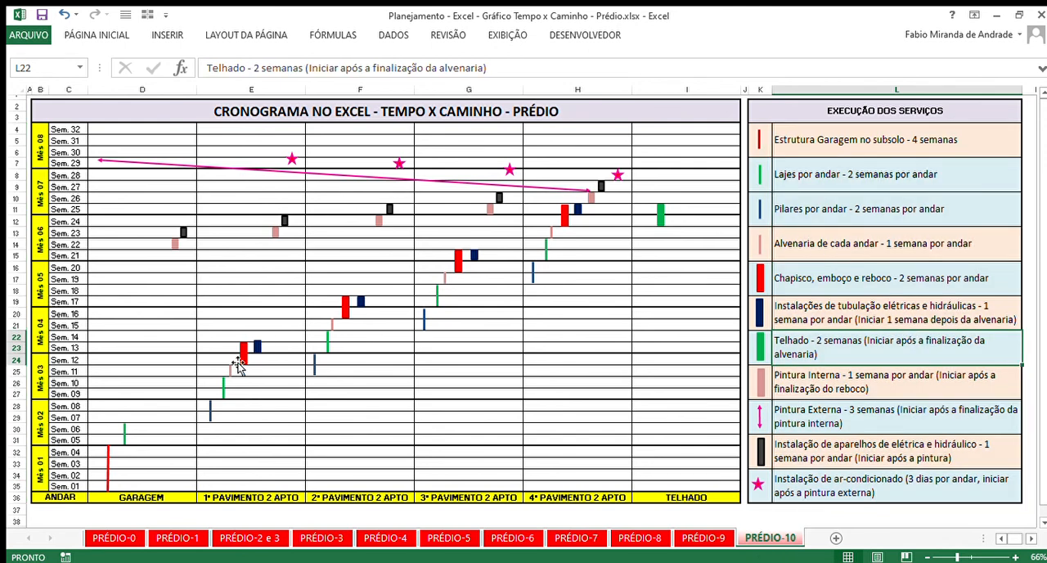
drag(227, 416, 591, 237)
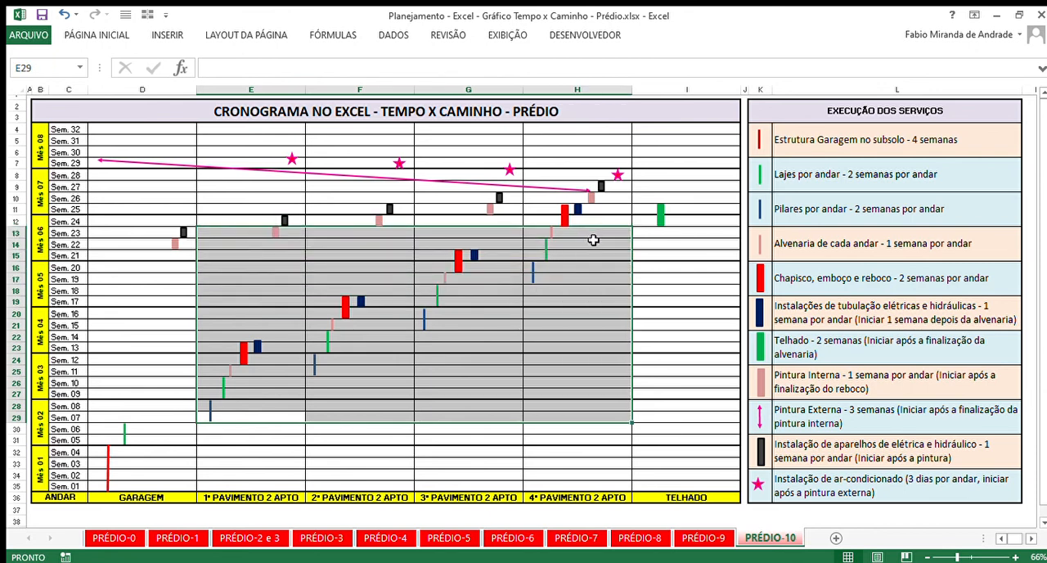
- Highlight the finishing weeks from Sem. 22 to Sem. 29
click(15, 244)
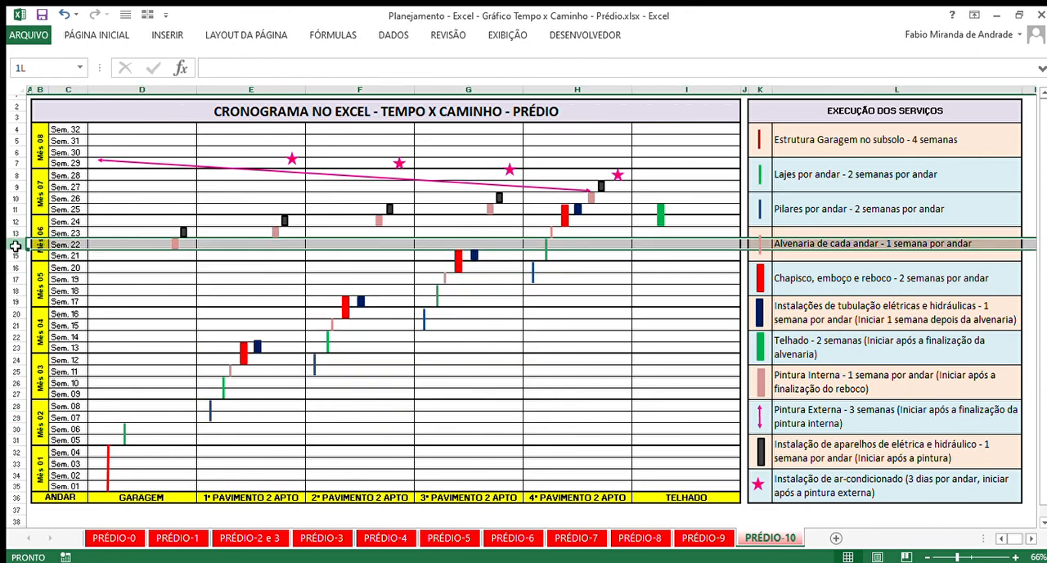
drag(14, 245, 15, 164)
click(639, 304)
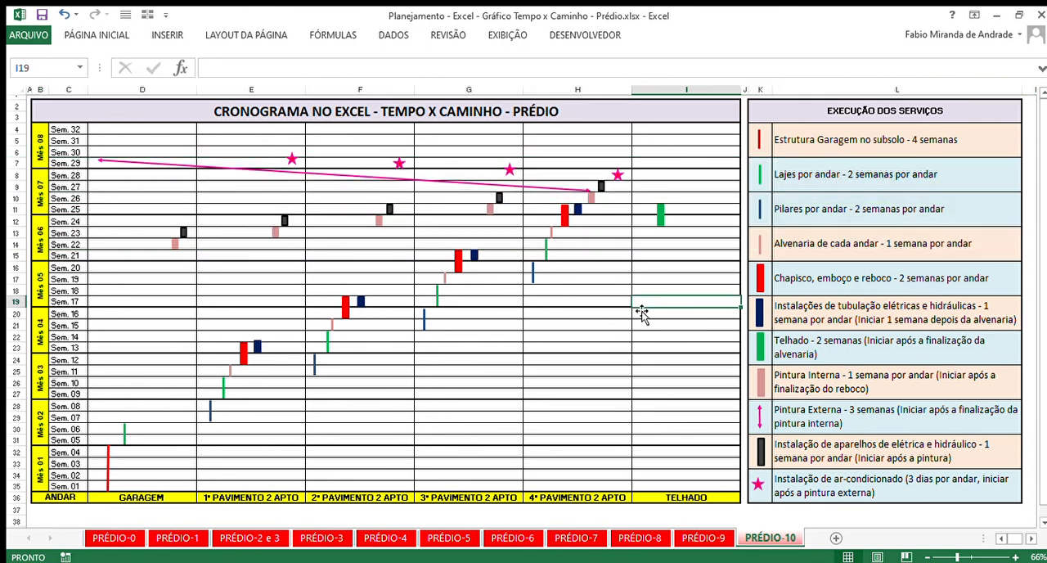
- Trace the appliance installation markers from the garage to the 4th floor, then the air-conditioning stars from the 4th floor to the 3rd
click(183, 232)
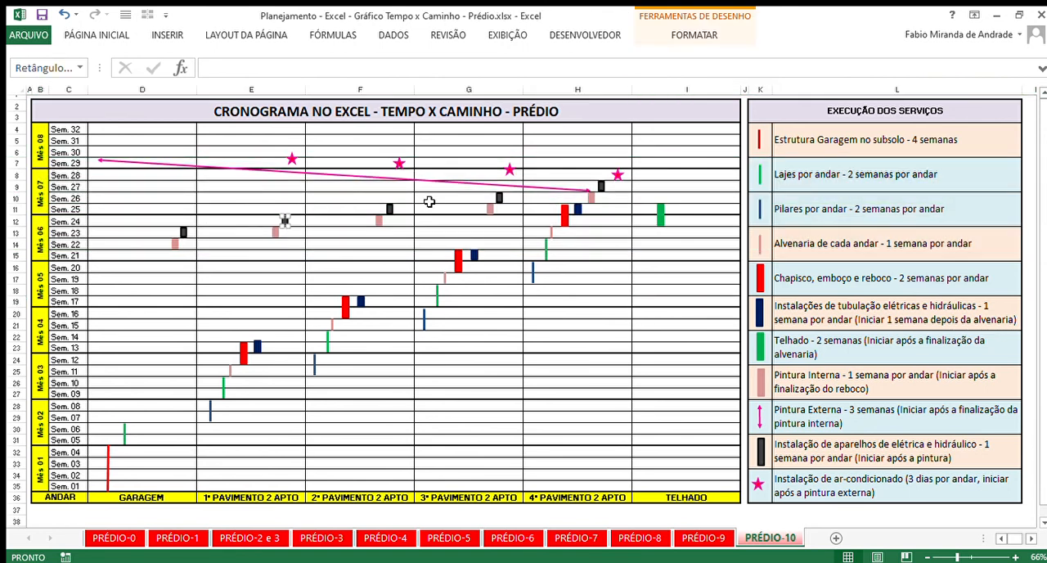
click(390, 211)
click(498, 198)
click(606, 188)
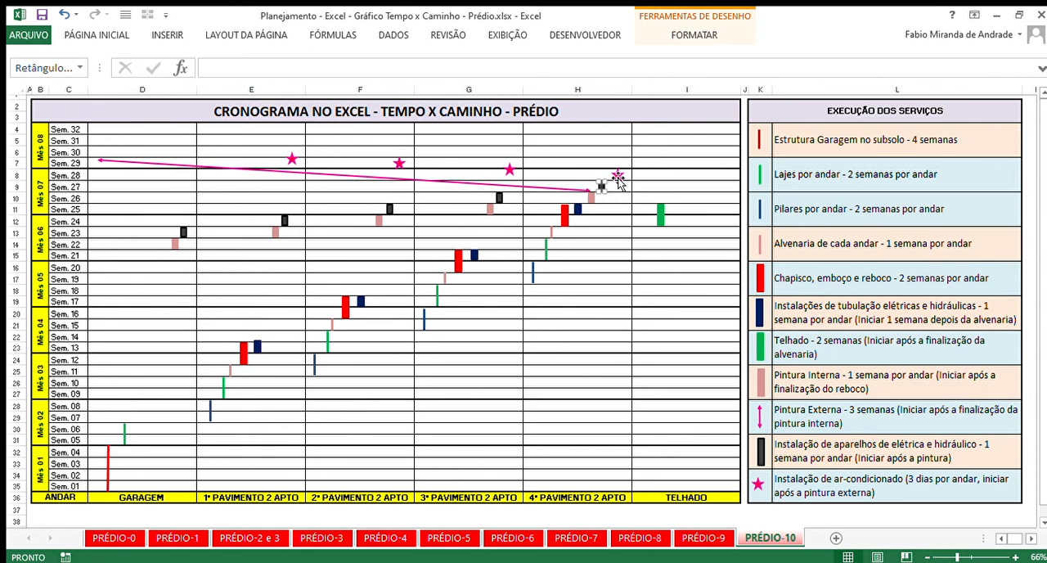
click(618, 174)
drag(510, 170, 510, 170)
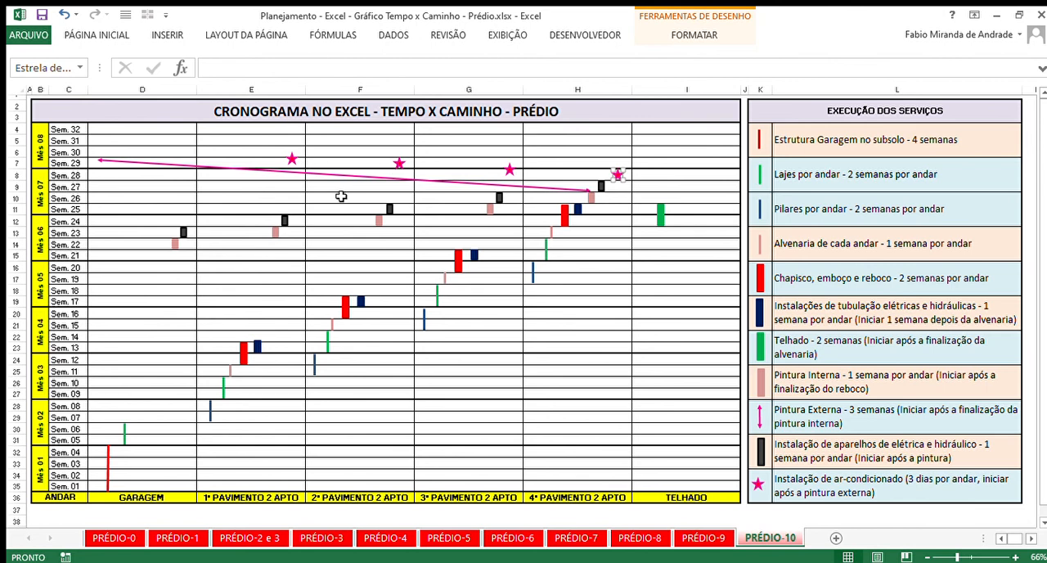
click(648, 384)
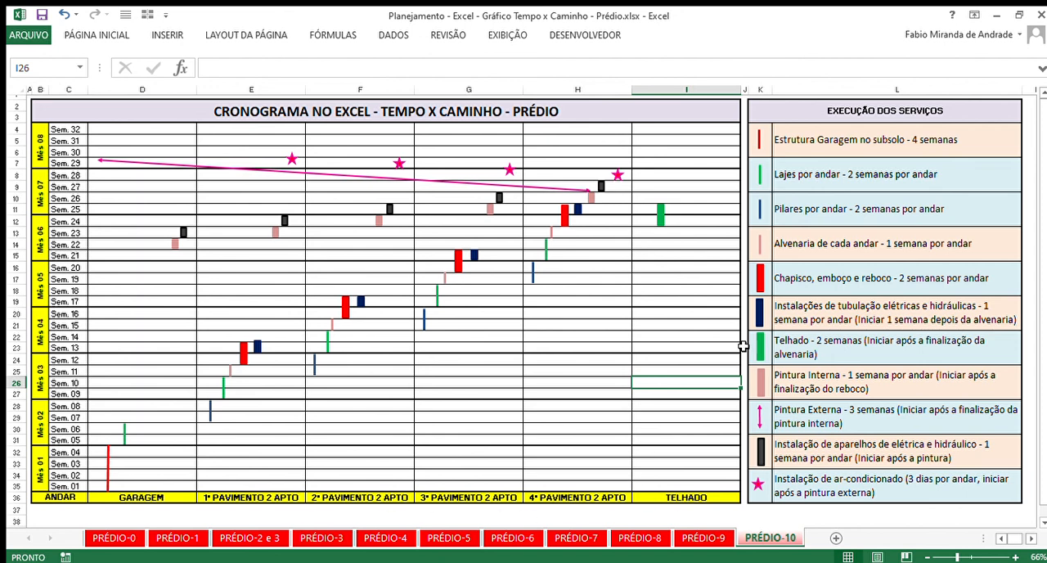
click(569, 325)
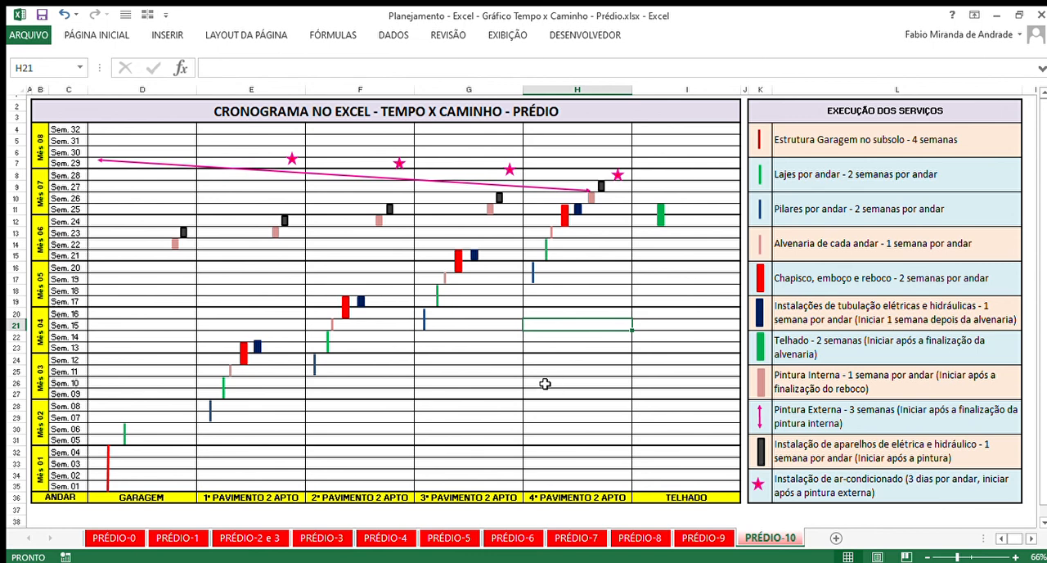